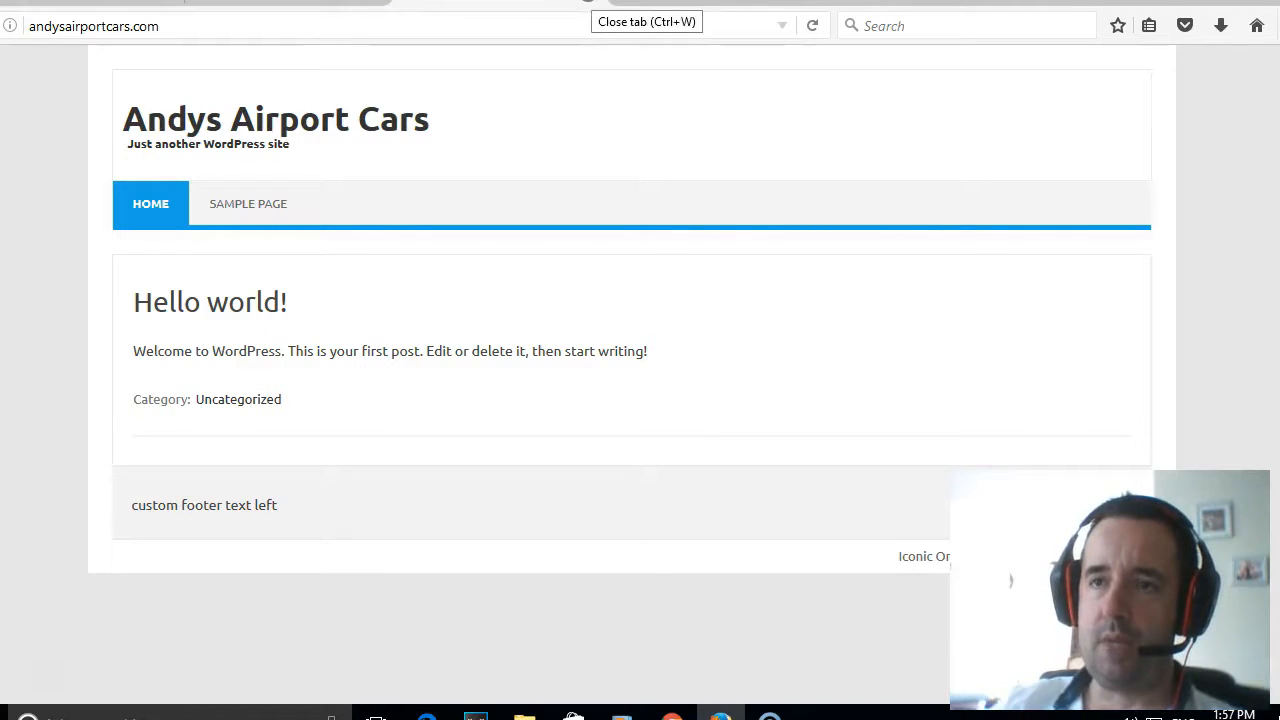
- Close the airport cars site's tab and look over the StudioPress home page and its Genesis Framework section
click(588, 2)
click(88, 2)
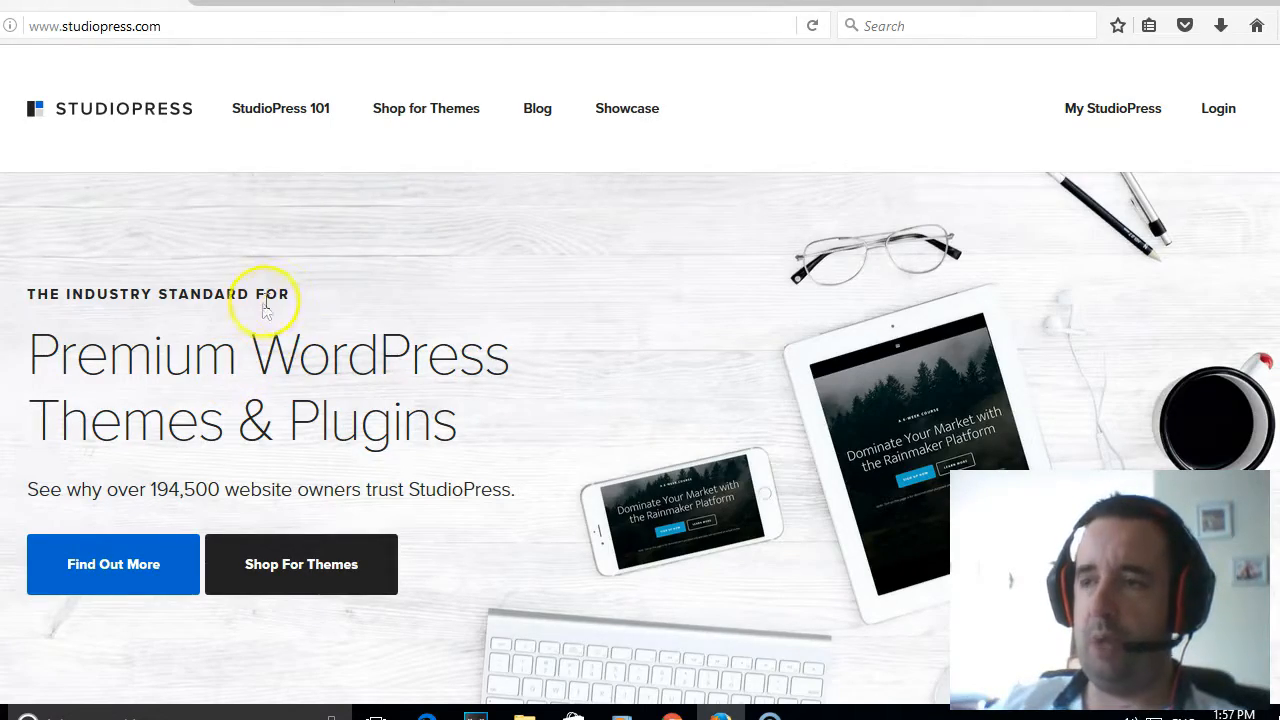
scroll(298, 292, down, 2)
scroll(298, 290, down, 5)
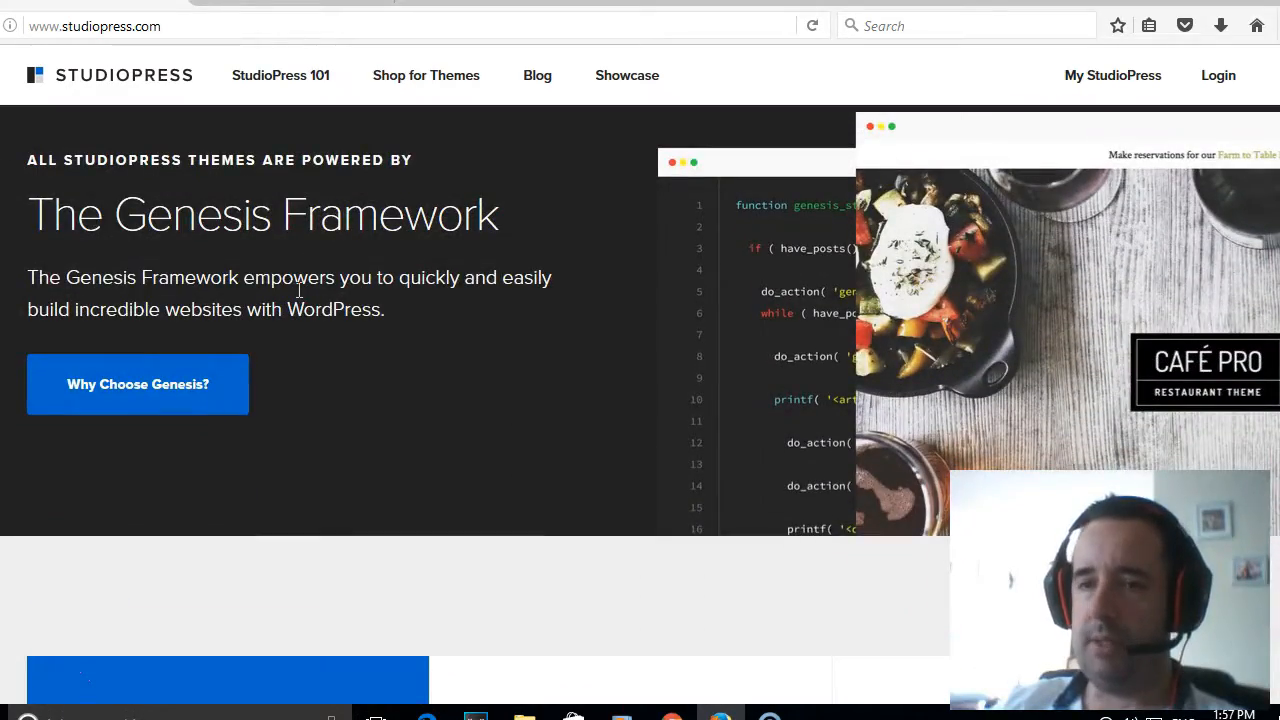
scroll(298, 290, down, 2)
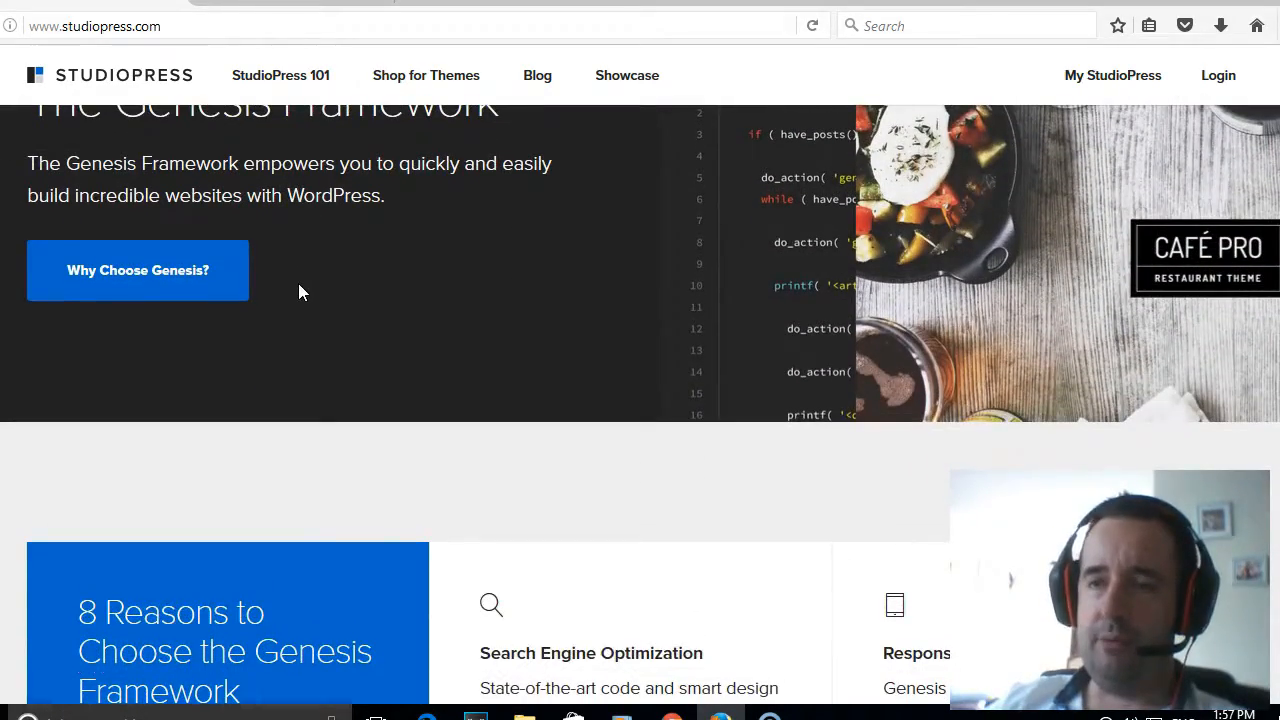
scroll(298, 289, up, 3)
- Open the details and pricing of the Going Green Pro Theme from the StudioPress theme shop
click(403, 80)
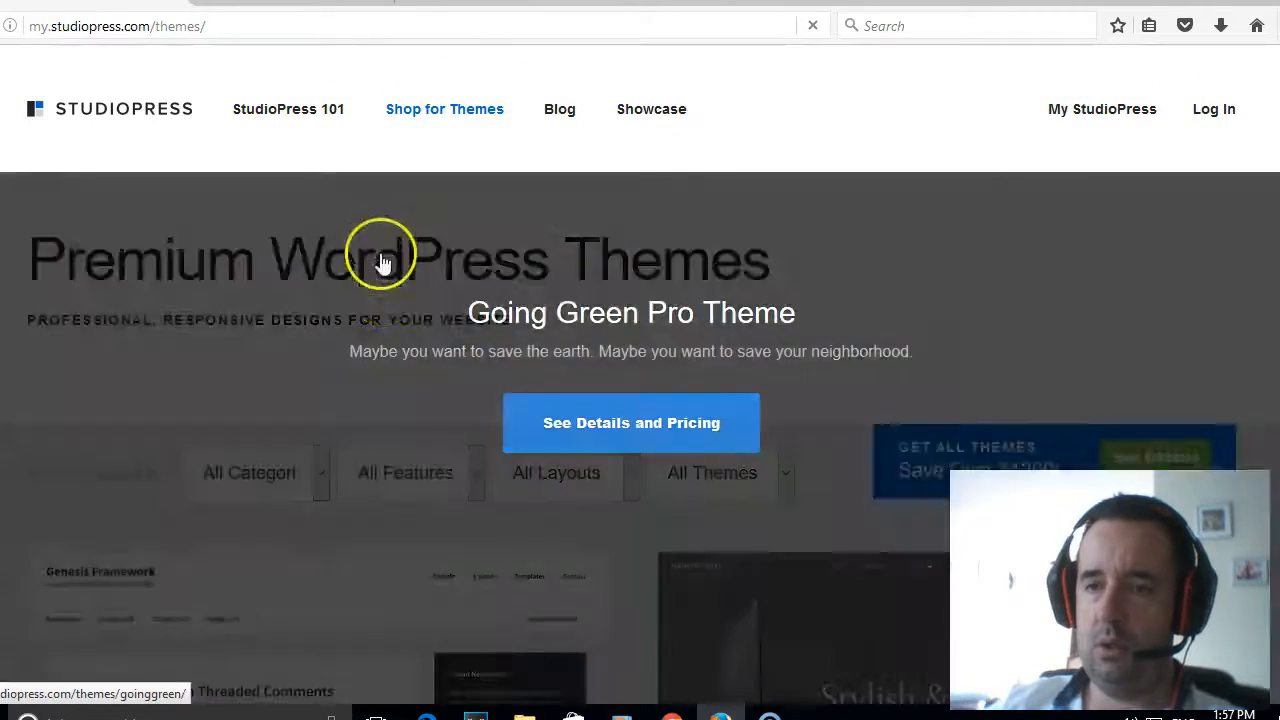
scroll(391, 309, down, 3)
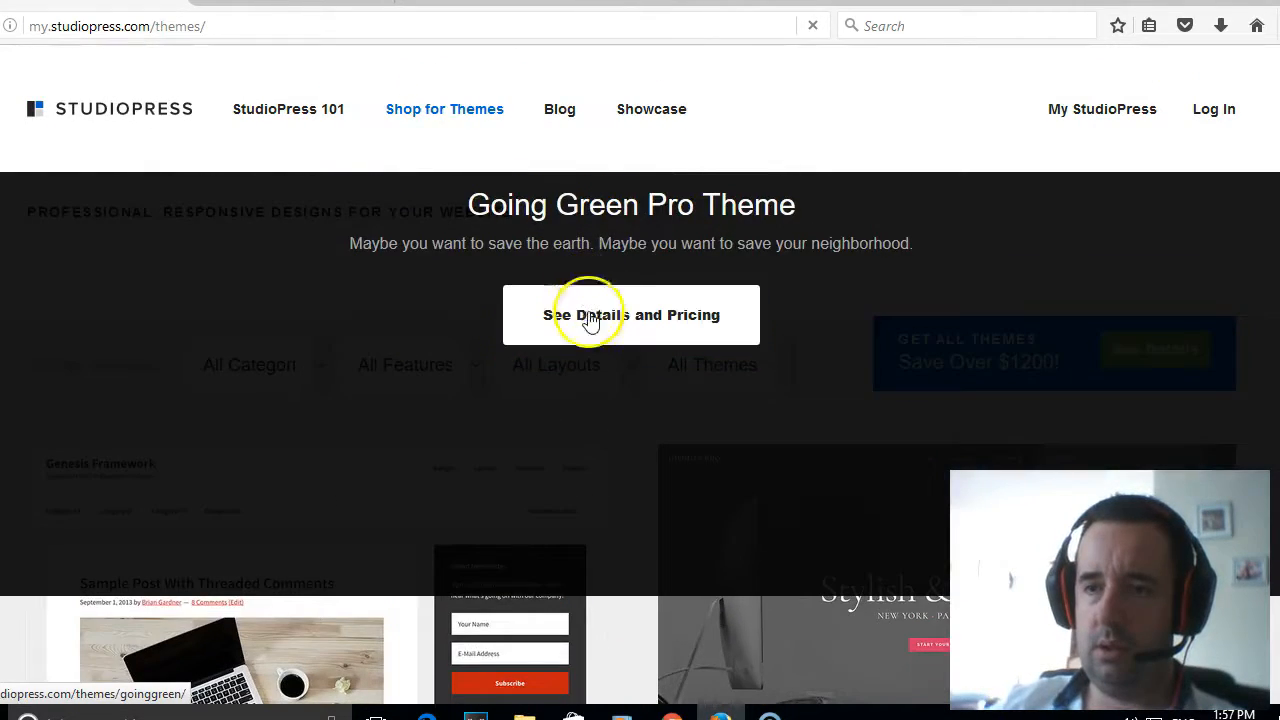
click(586, 323)
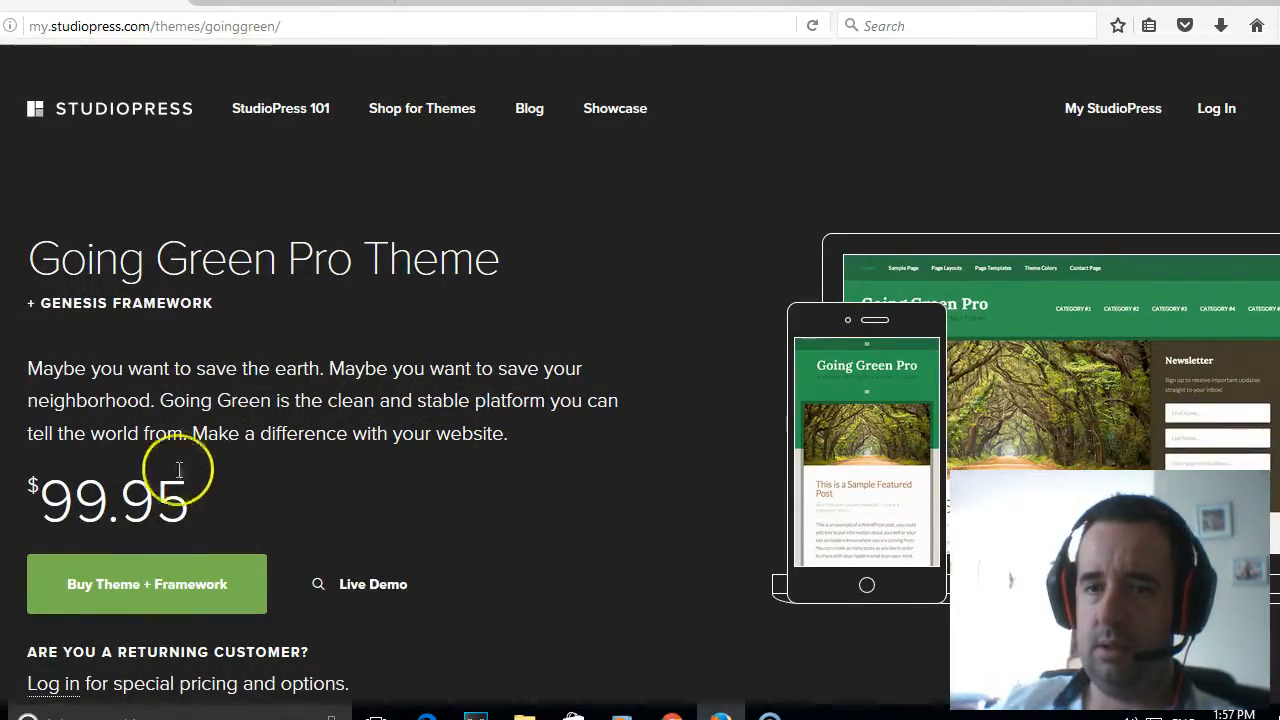
- Examine the Going Green Pro Theme's price, feature descriptions and included functionality
drag(193, 520, 45, 500)
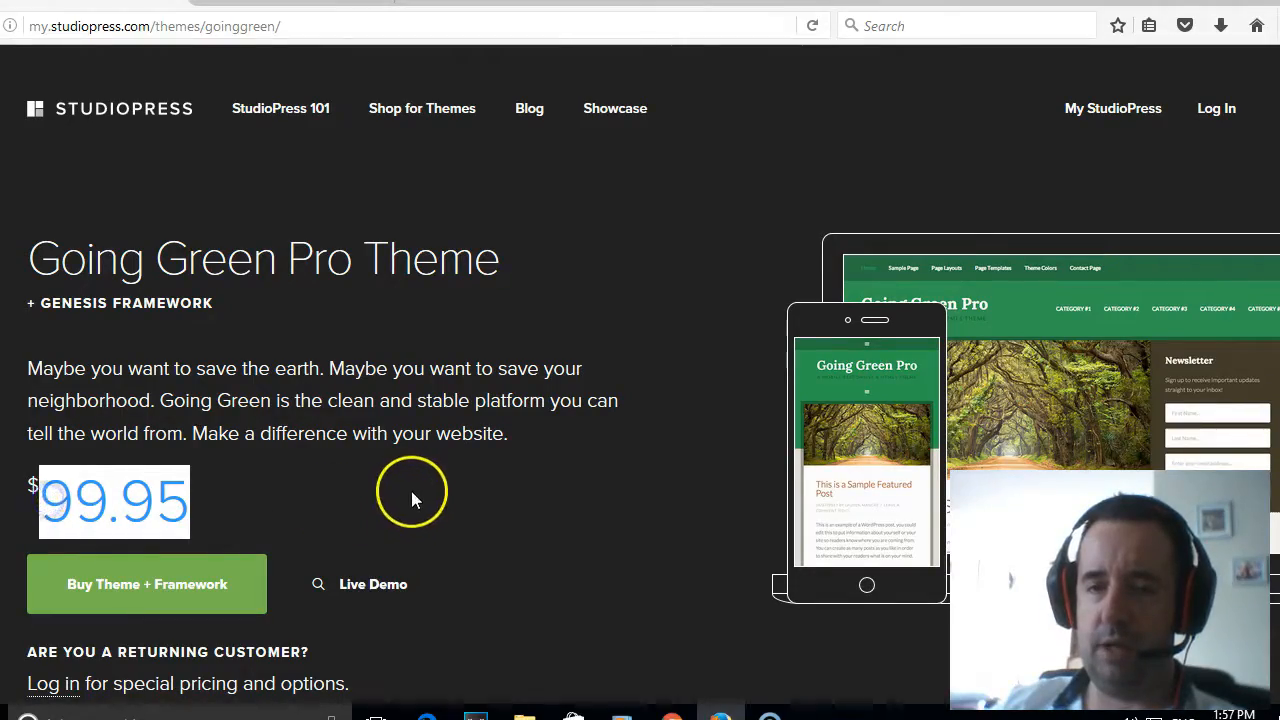
scroll(415, 487, down, 3)
scroll(415, 487, up, 3)
scroll(417, 492, down, 2)
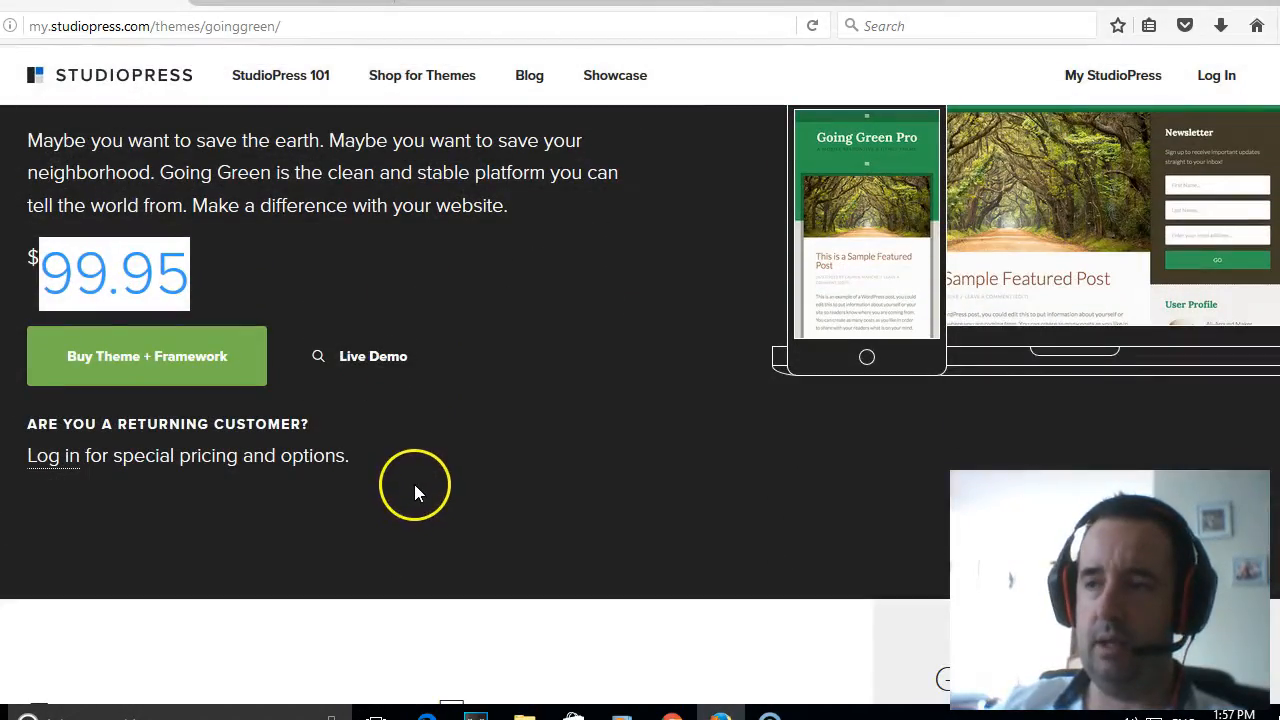
scroll(413, 479, up, 3)
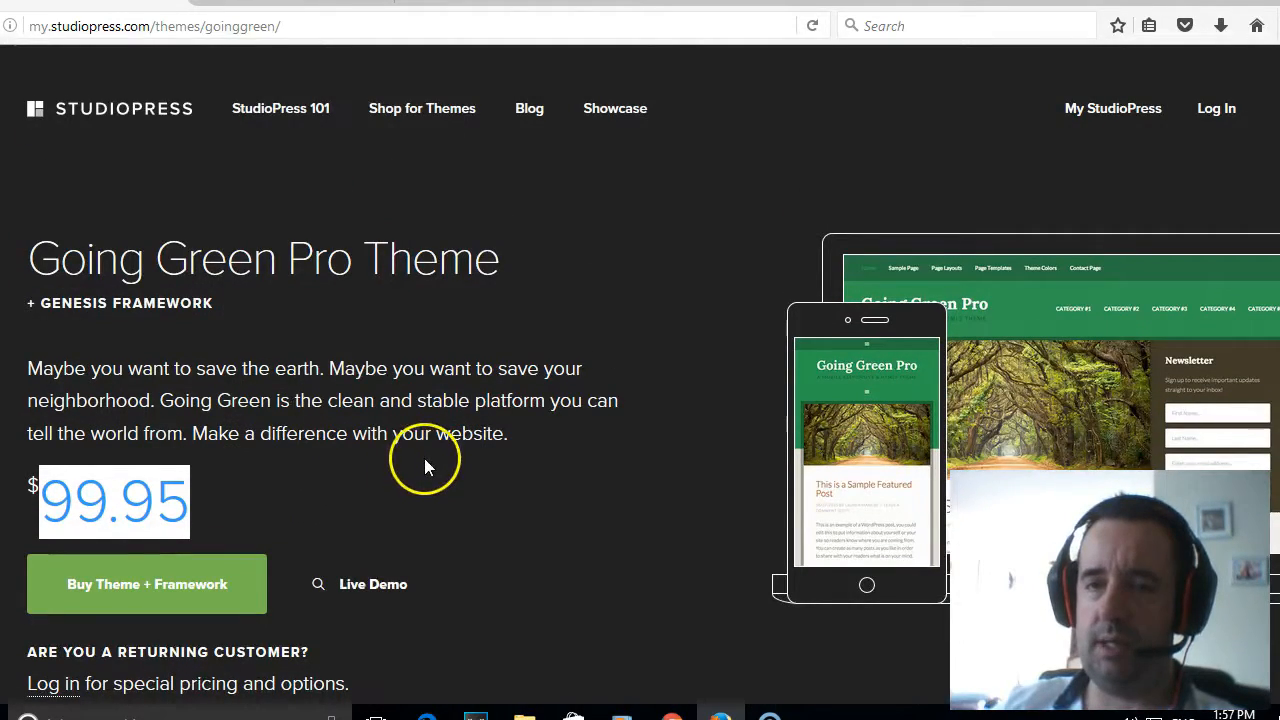
scroll(424, 458, down, 3)
scroll(422, 458, down, 5)
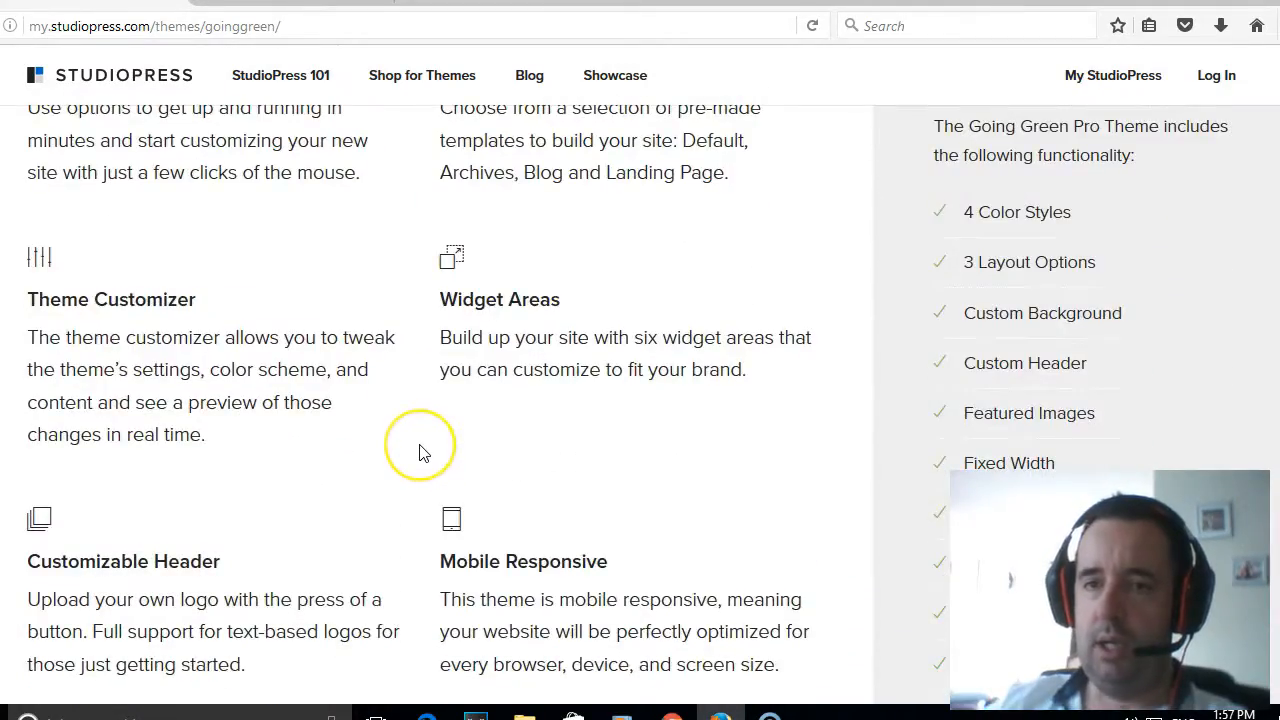
scroll(421, 455, down, 4)
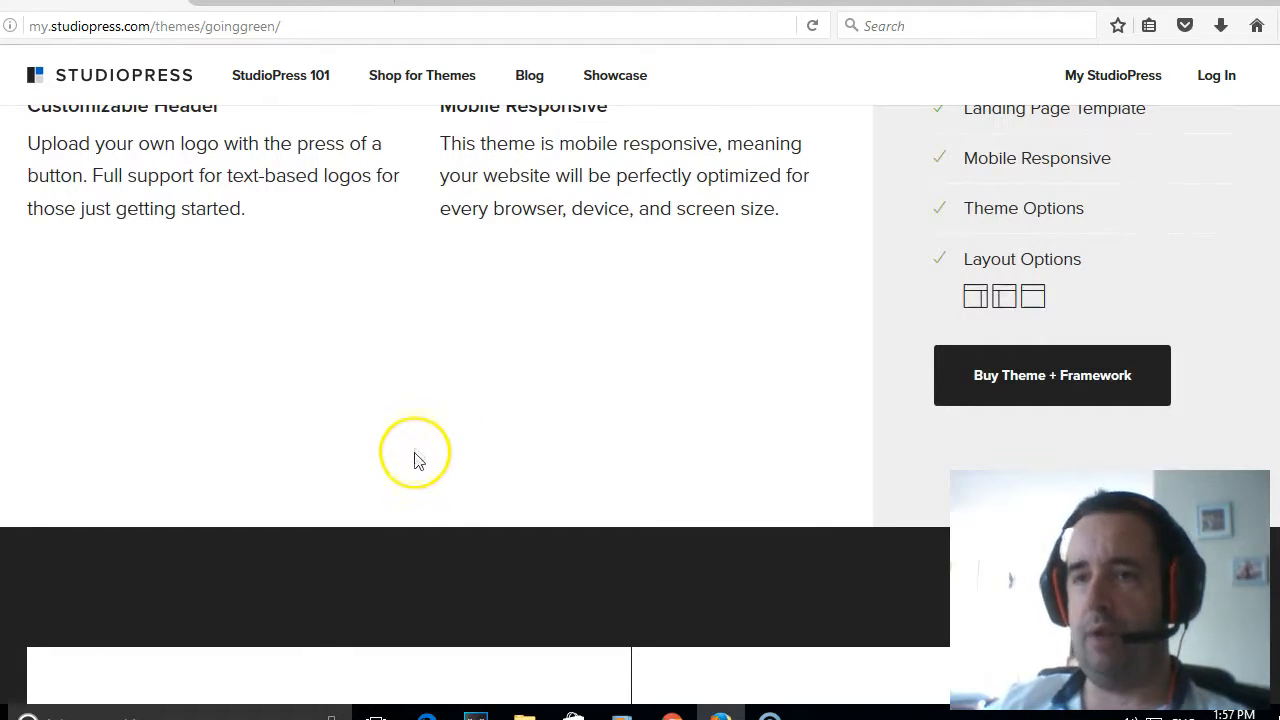
scroll(418, 468, up, 12)
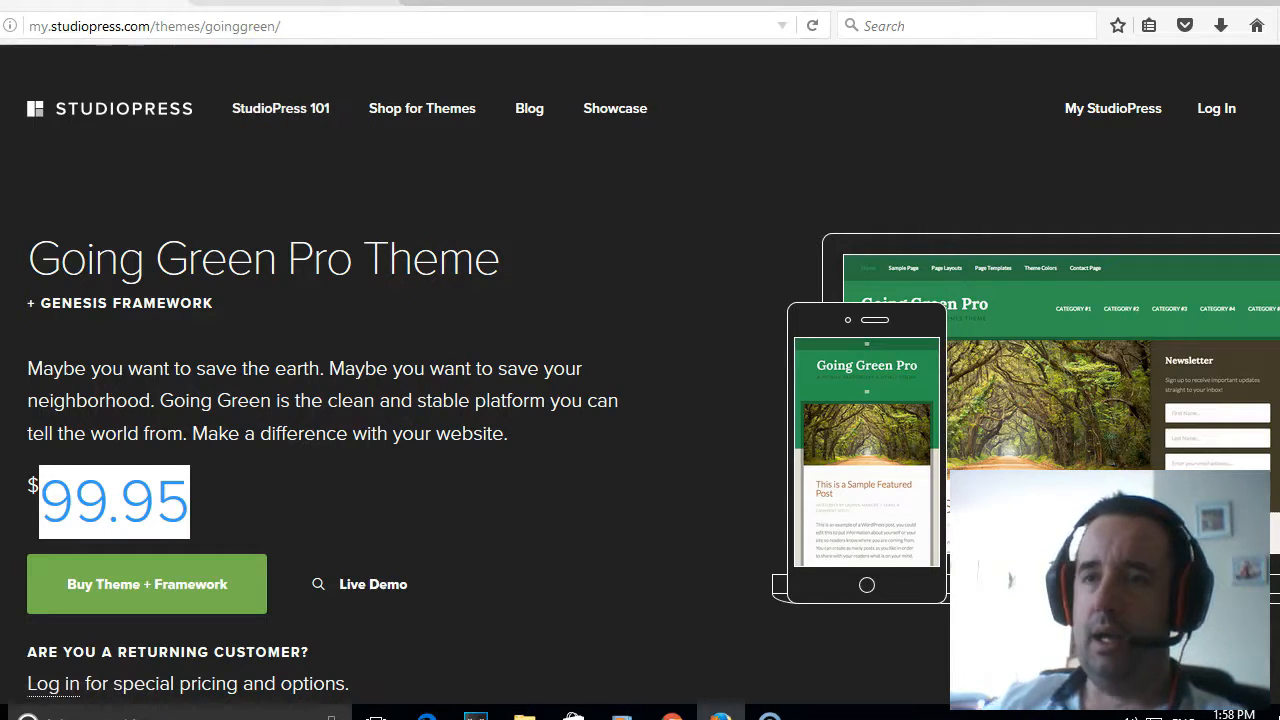
- Go from the Wealthy Affiliate review article to the sign-up page and inspect its name, email, password and username fields
click(285, 2)
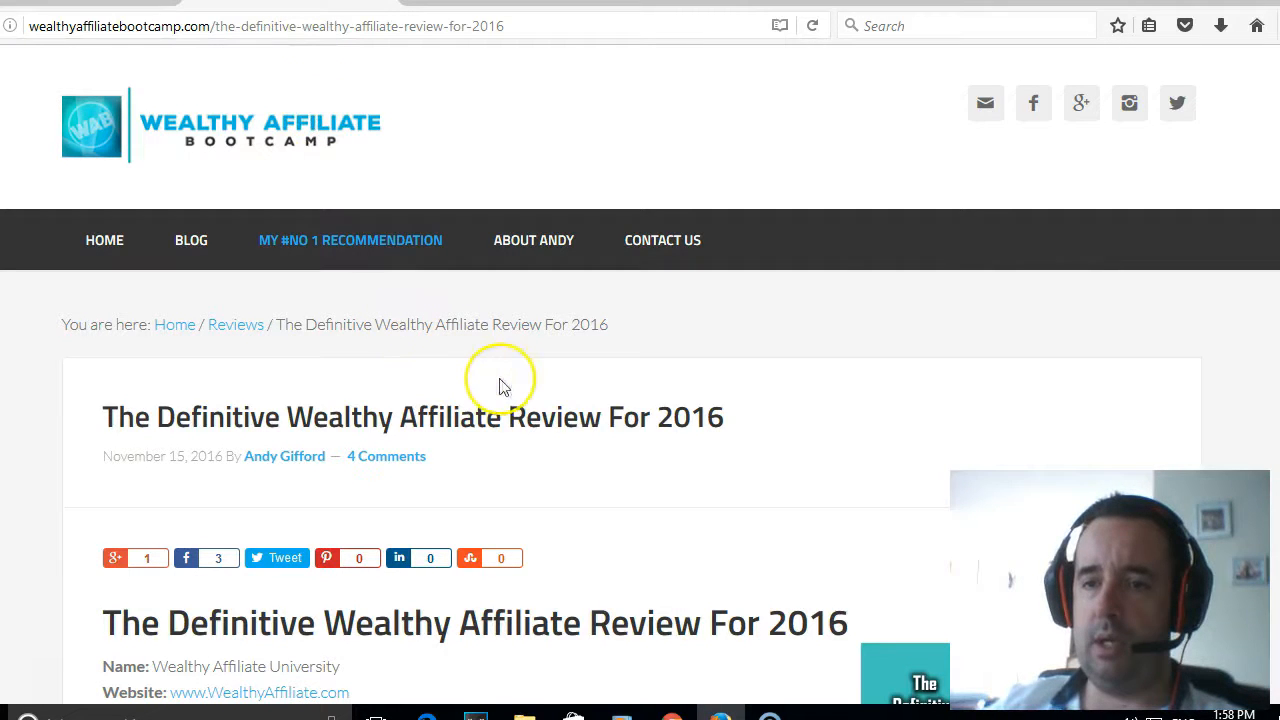
scroll(400, 360, down, 3)
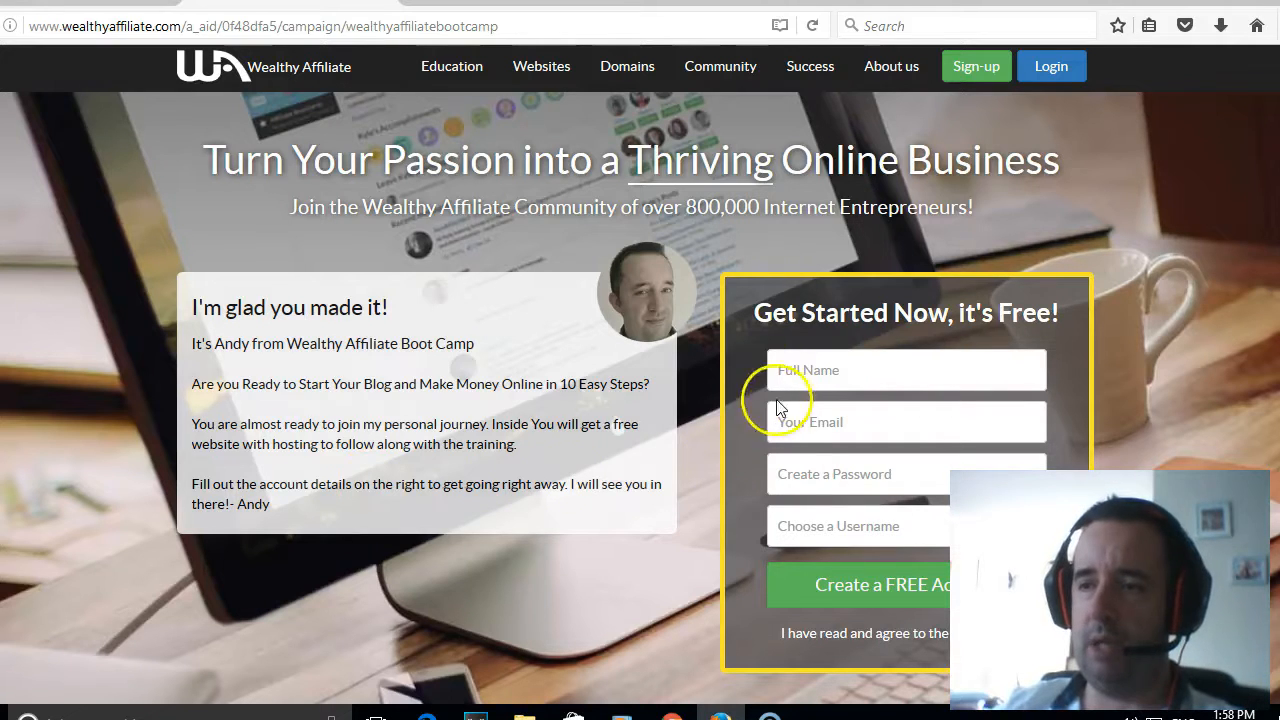
click(799, 368)
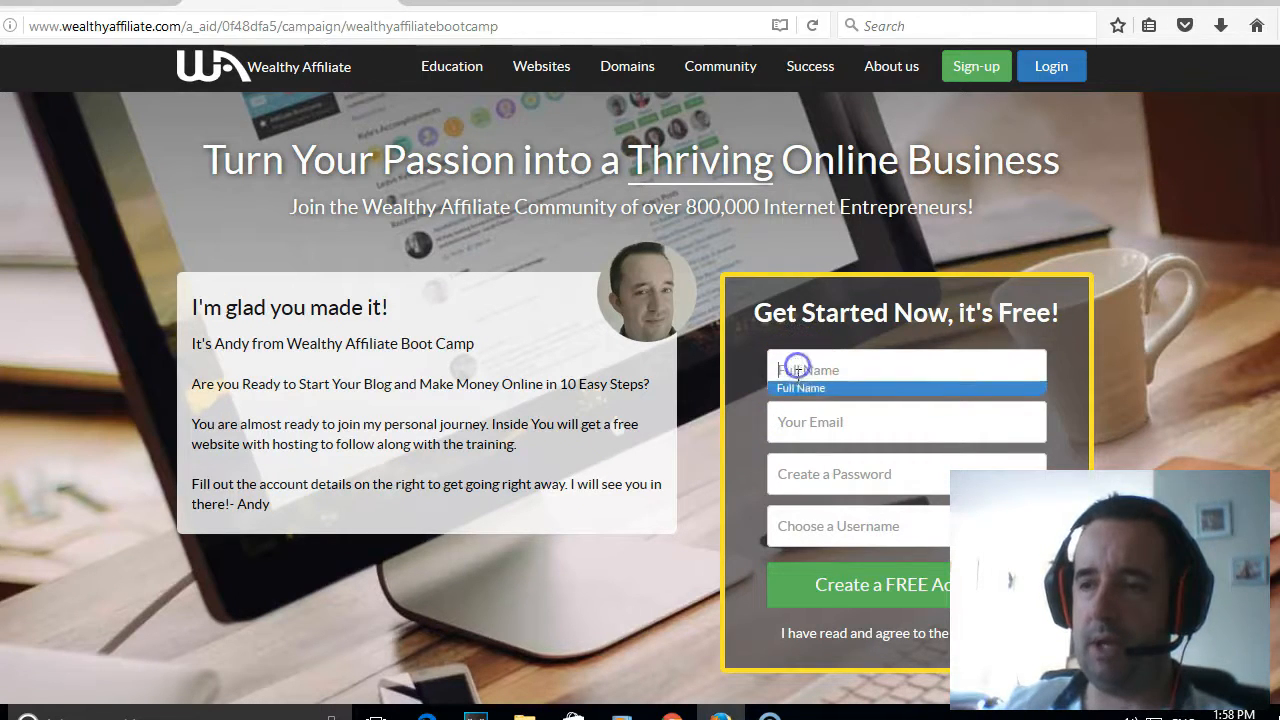
click(795, 422)
click(790, 478)
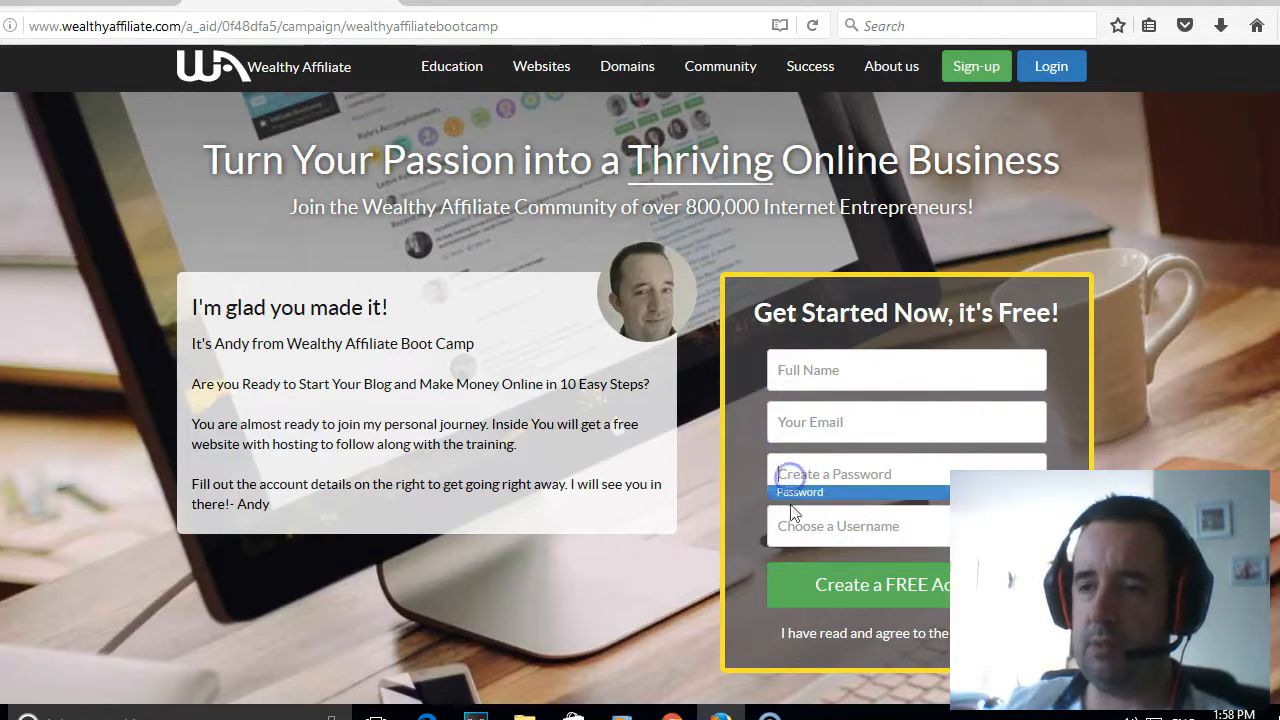
click(791, 522)
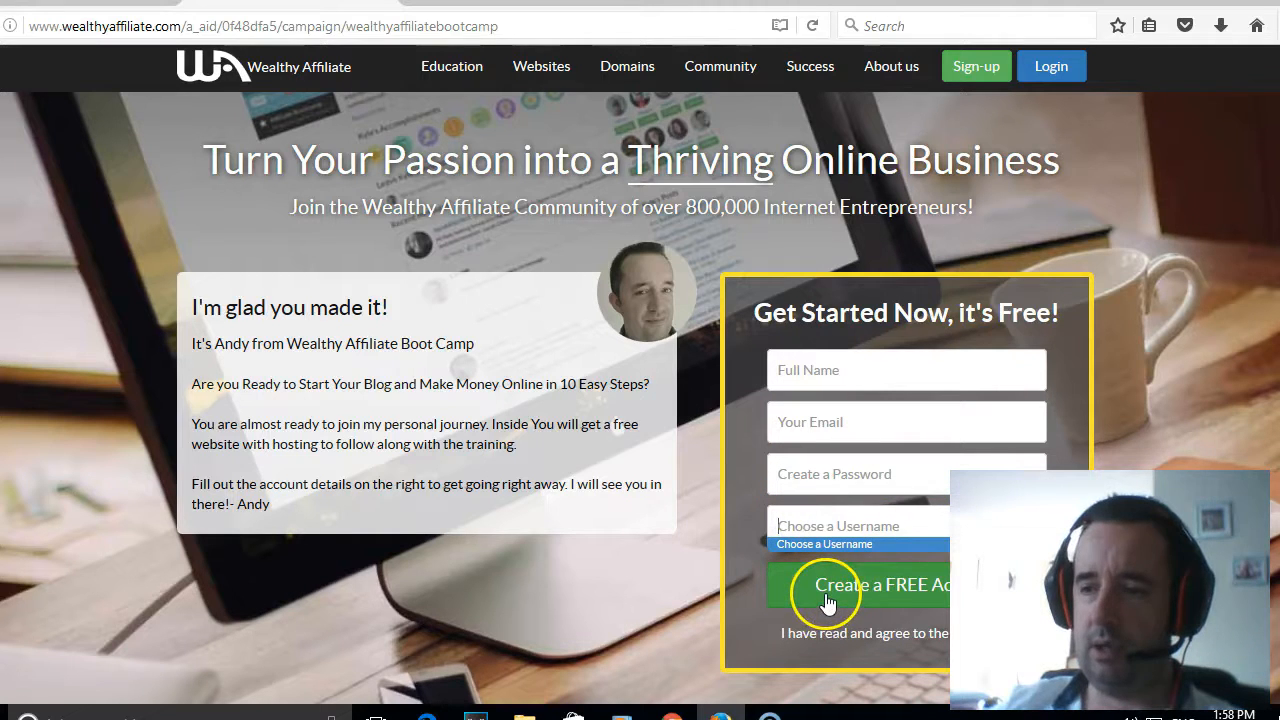
- Log in to Wealthy Affiliate and open the Site Manager from SiteRubix
click(1045, 72)
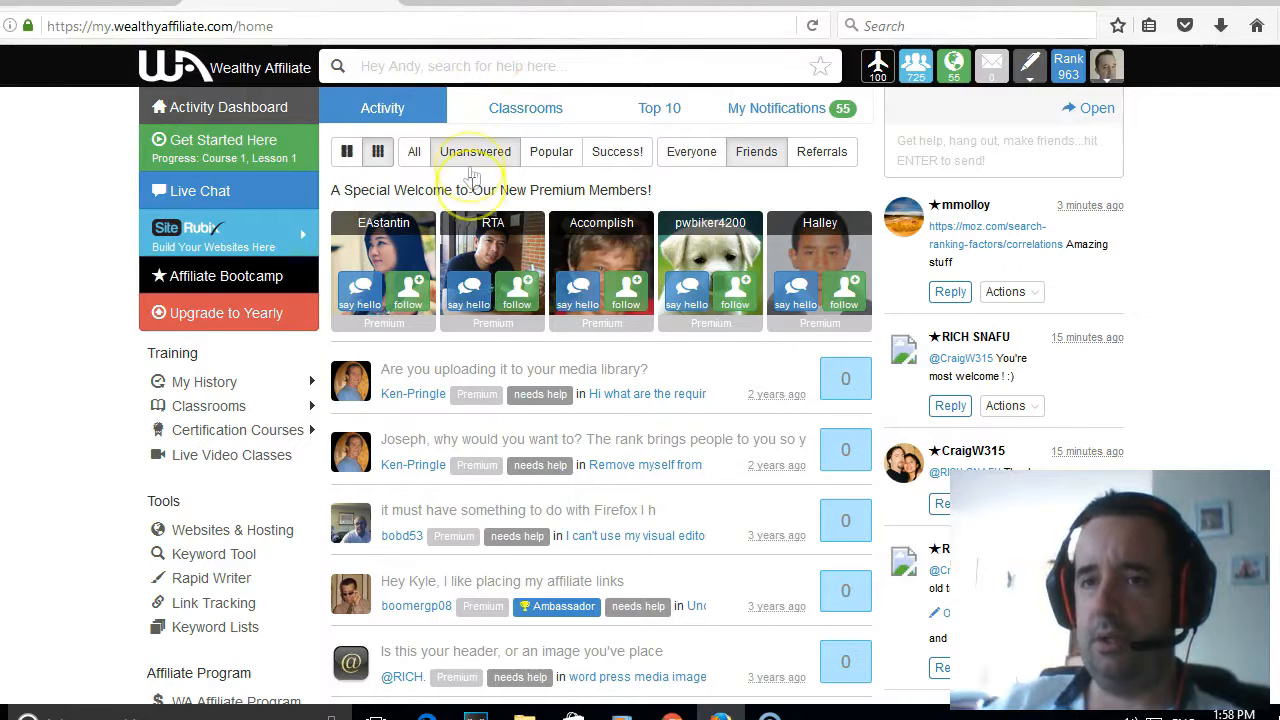
mouse_move(243, 240)
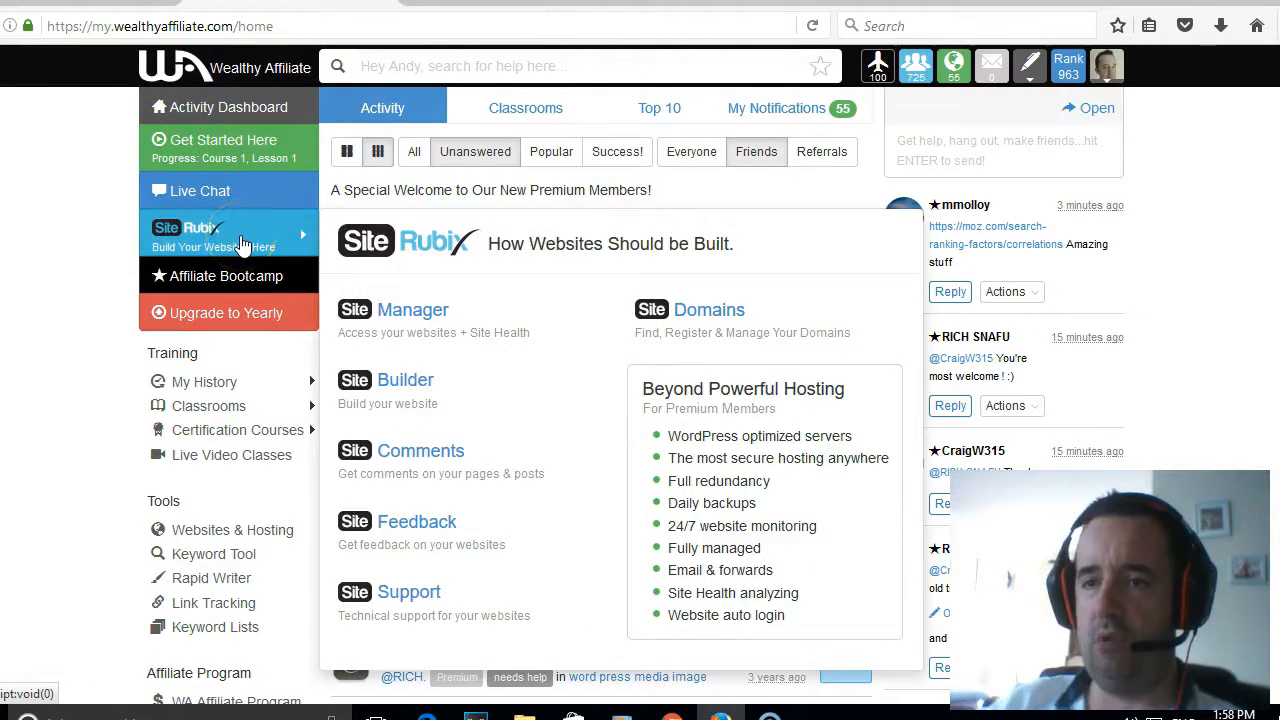
click(445, 333)
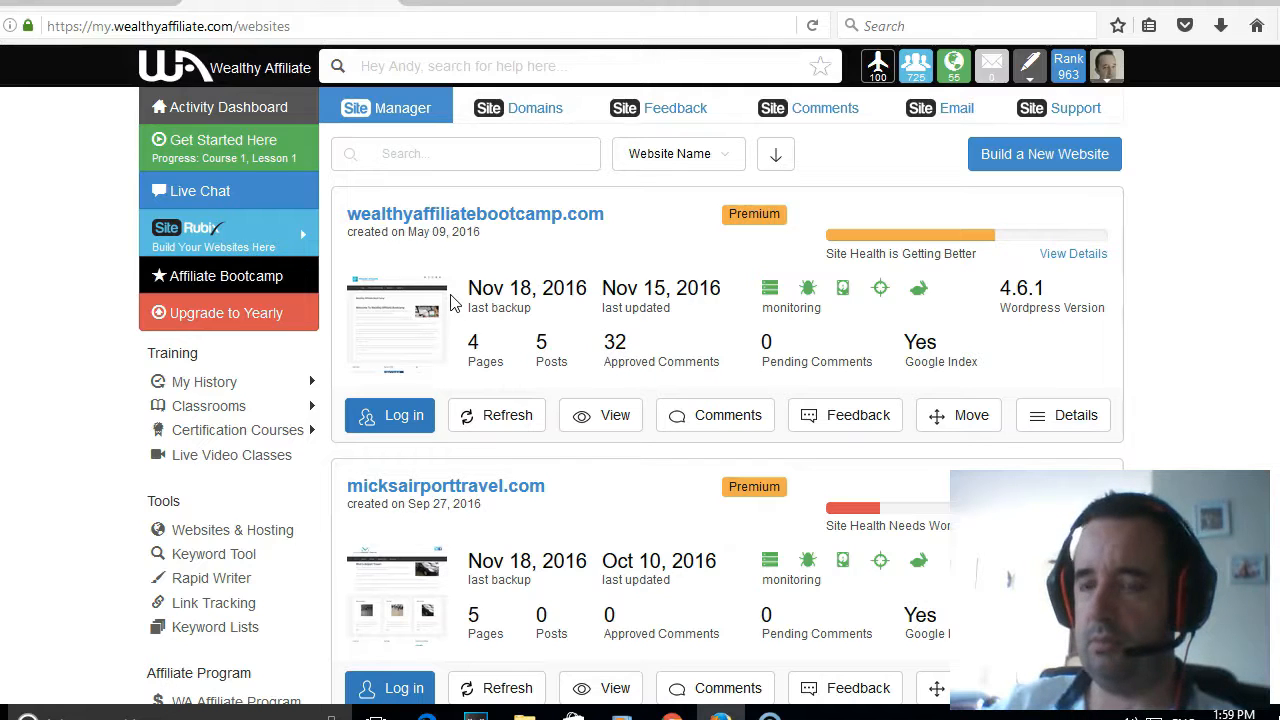
- Find andysairportcars.com in the website list and log in to its WordPress dashboard
scroll(452, 302, down, 5)
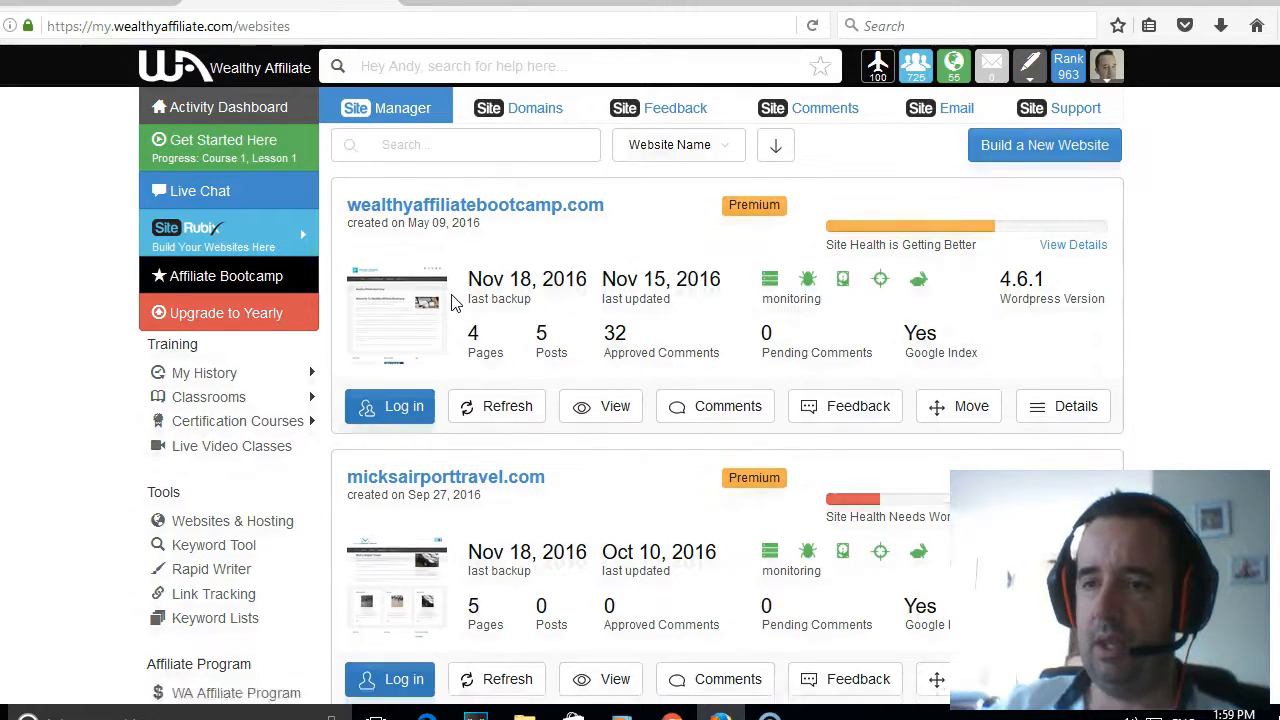
scroll(452, 302, down, 6)
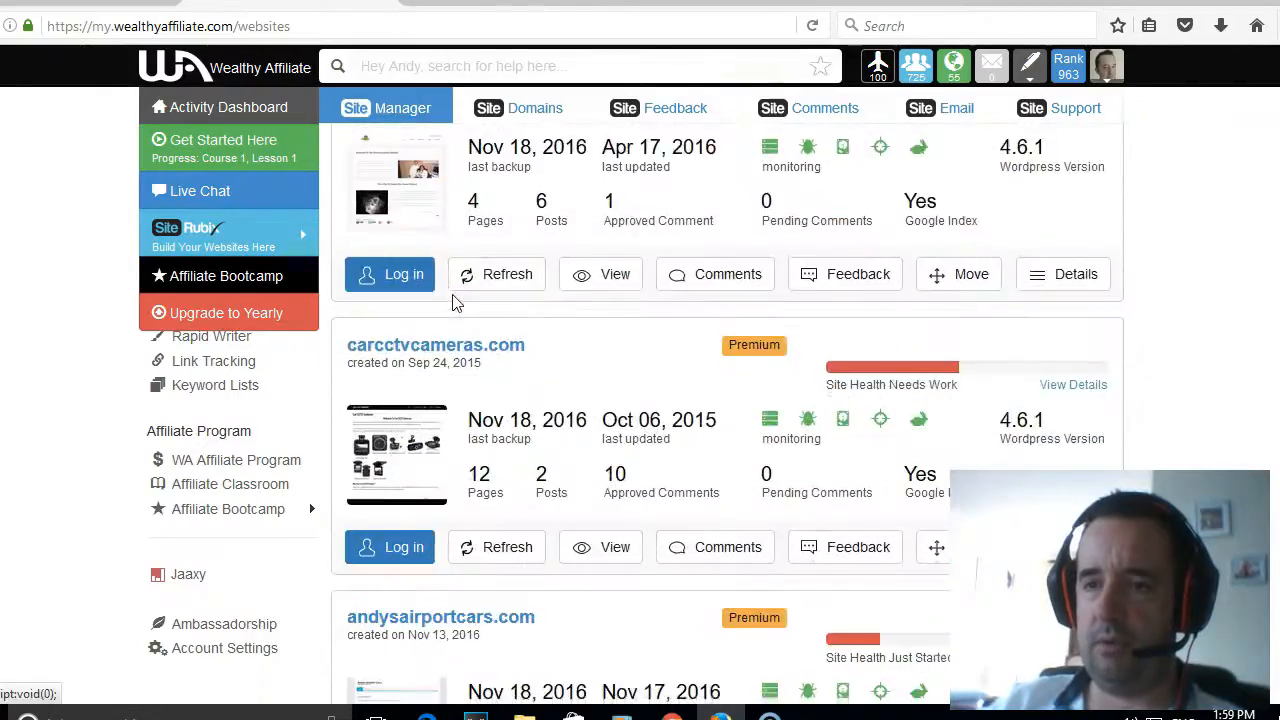
scroll(453, 295, down, 1)
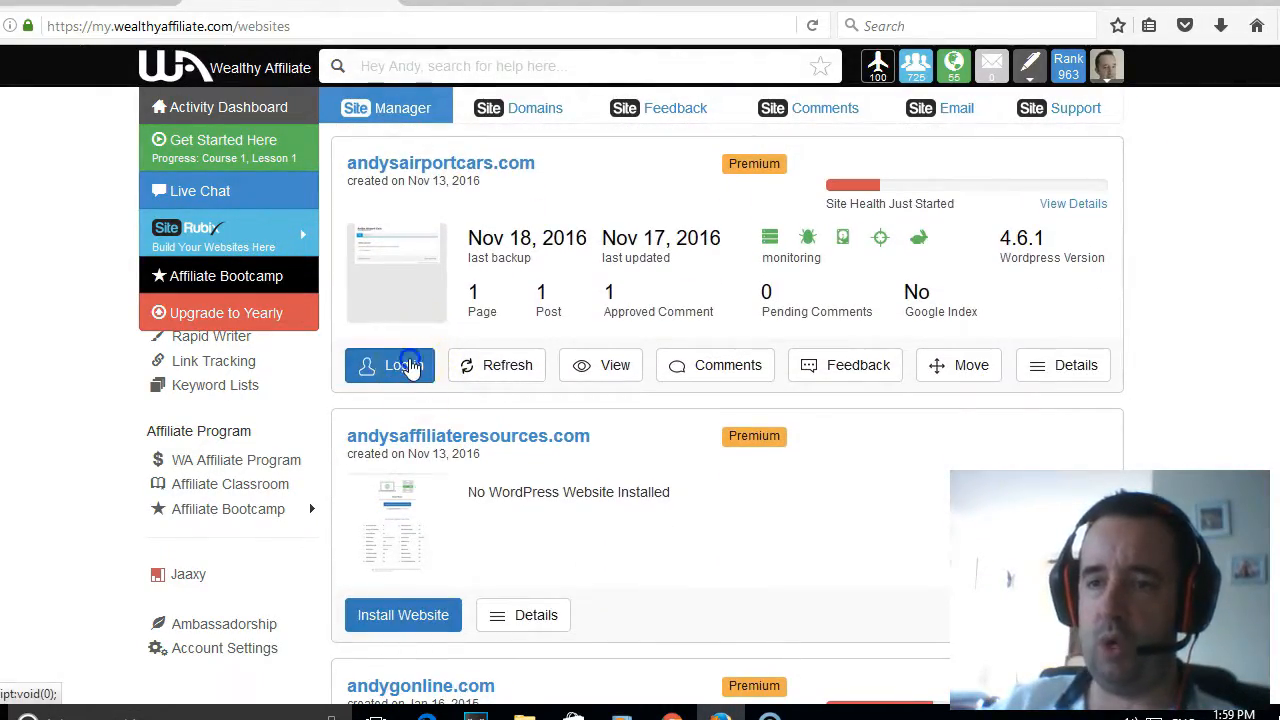
click(412, 364)
click(778, 390)
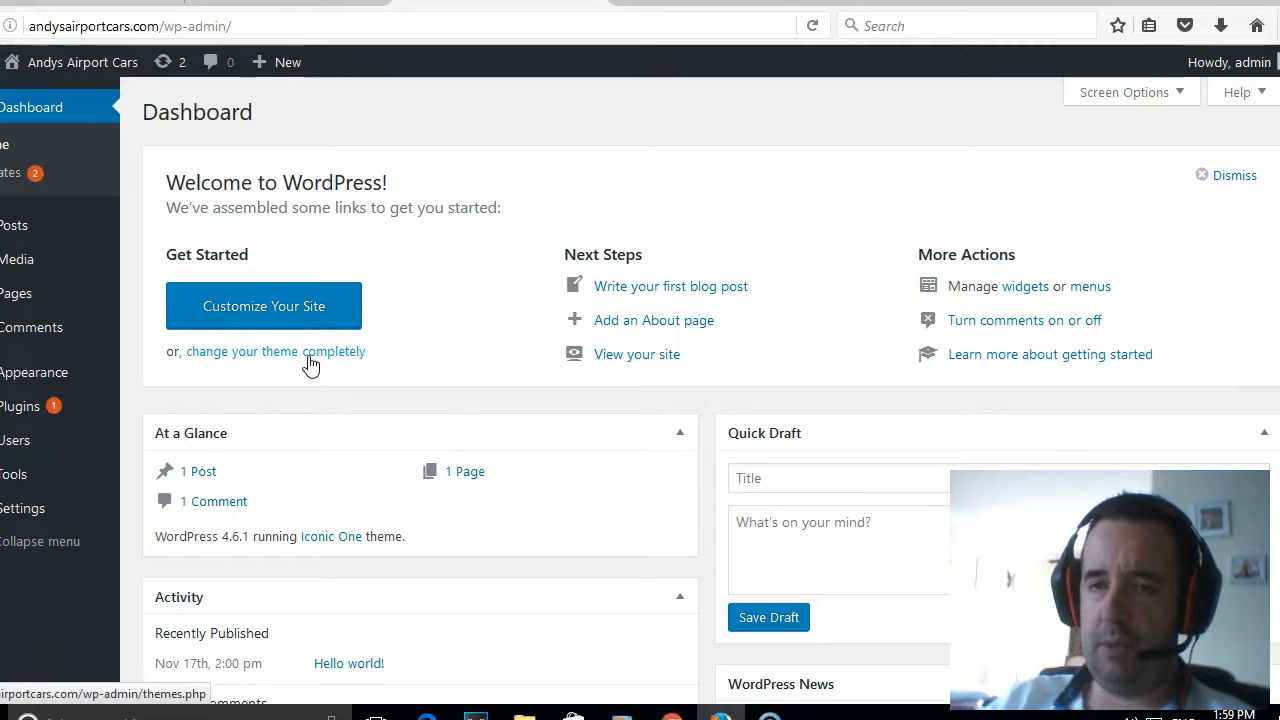
- Open the site's installed themes and start adding a new theme
mouse_move(52, 381)
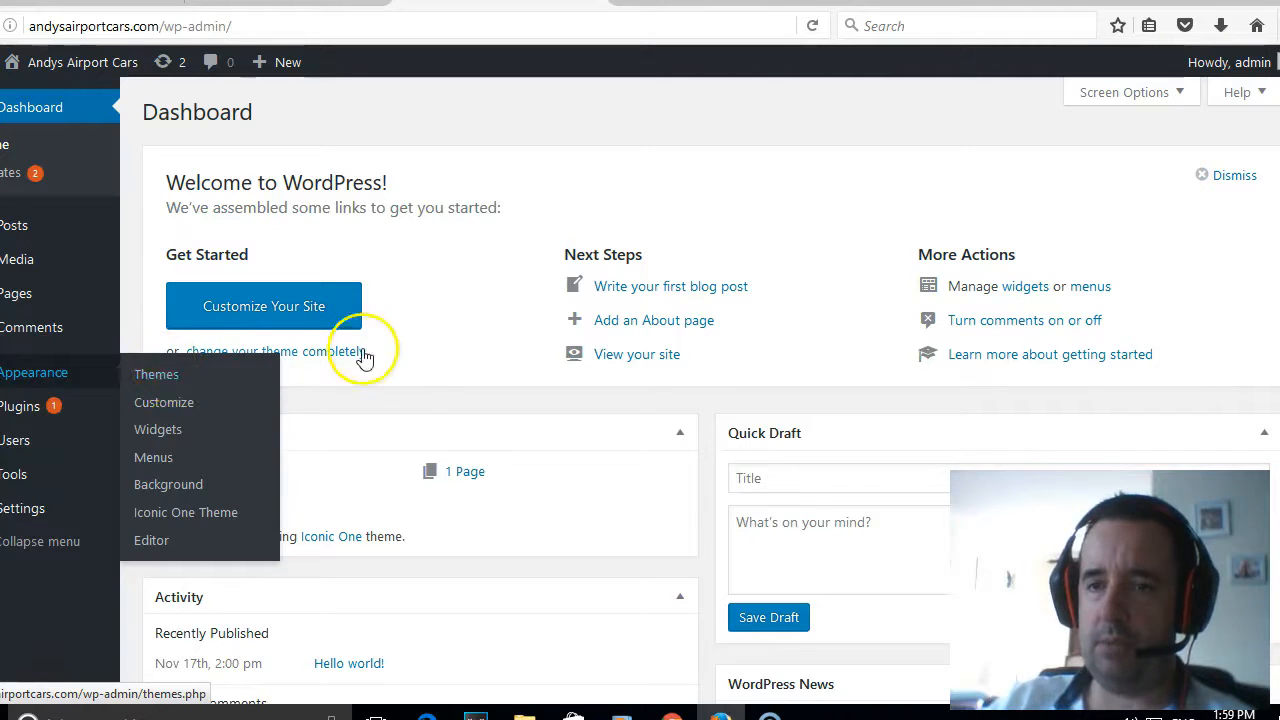
click(314, 355)
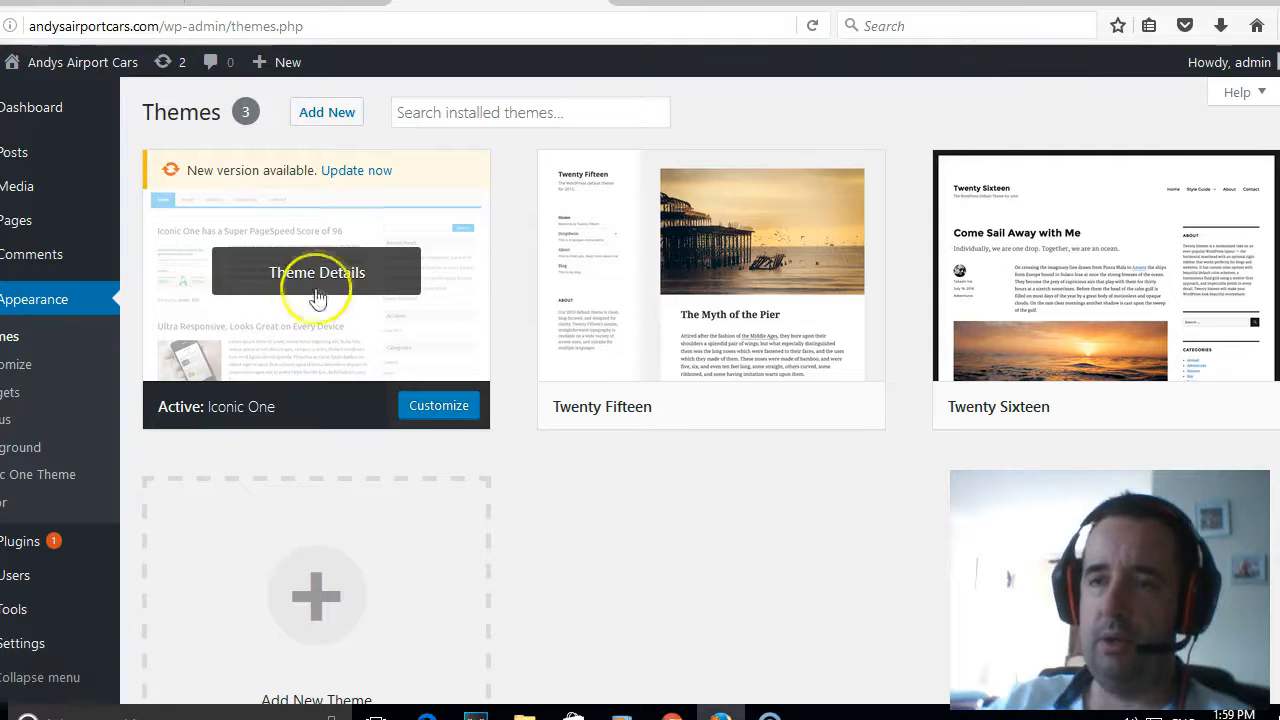
click(312, 116)
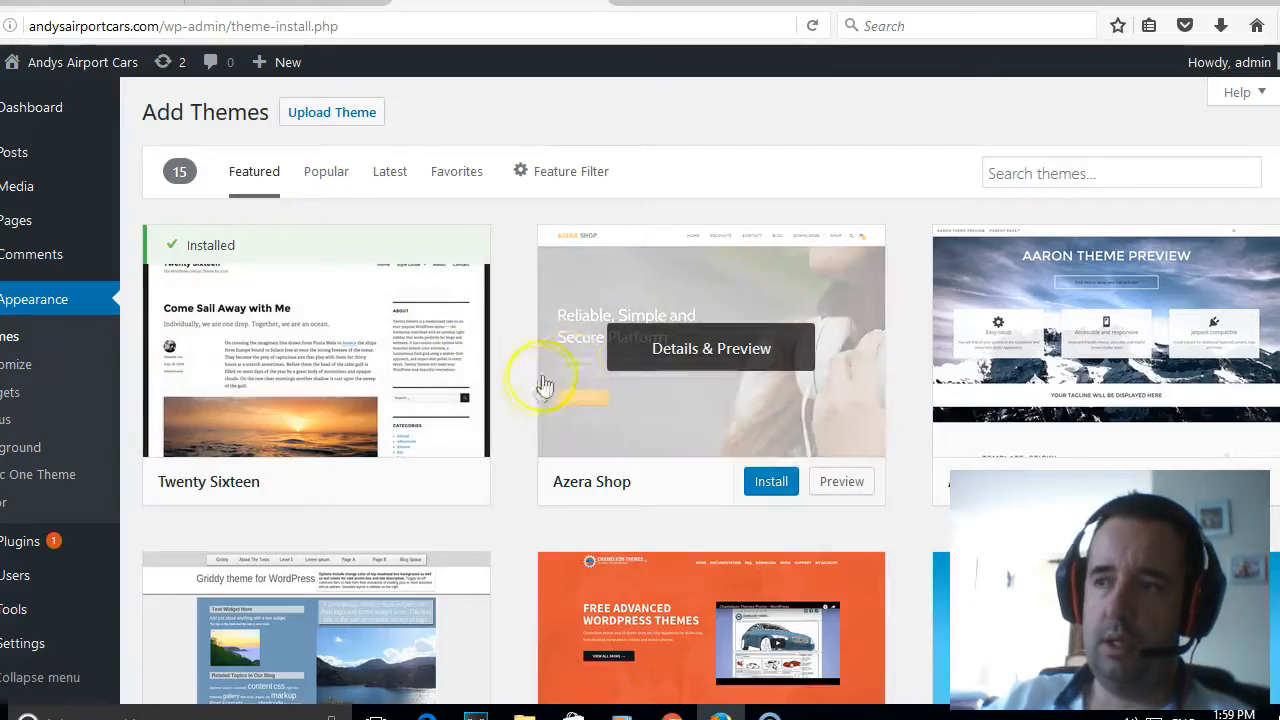
- Browse the featured WordPress themes available for installation and locate the theme search
scroll(566, 395, down, 3)
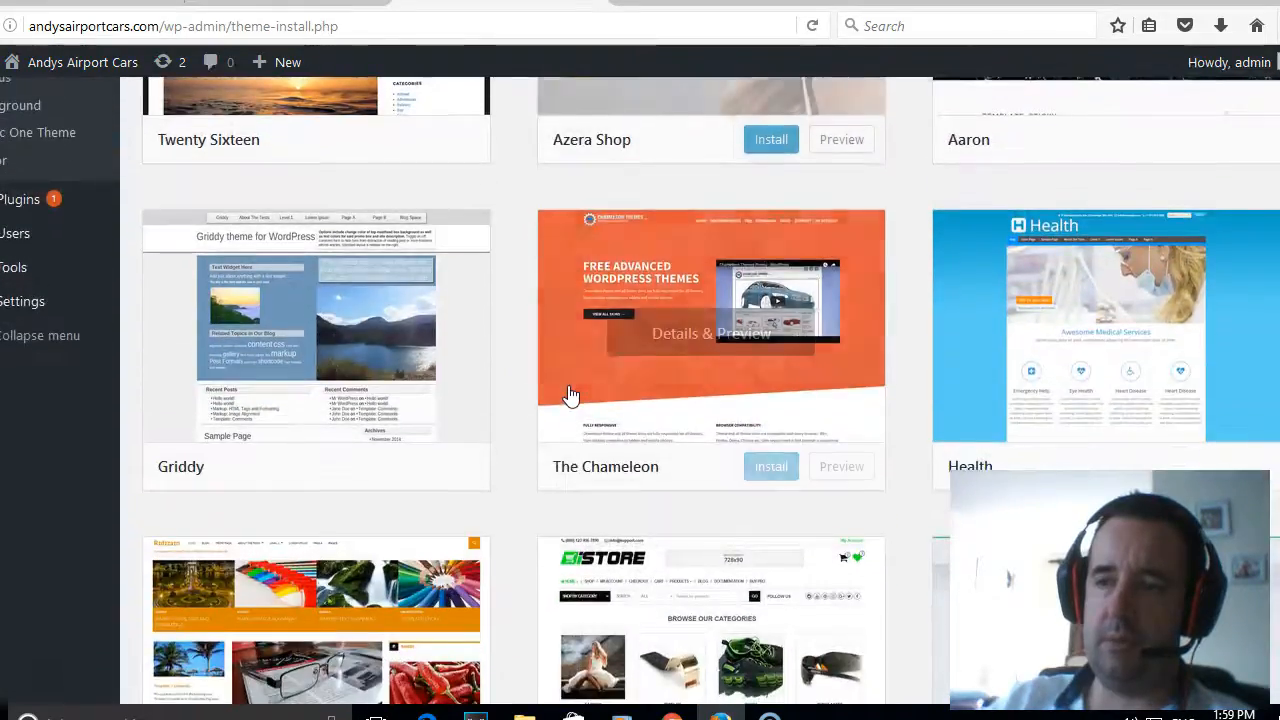
scroll(568, 395, down, 1)
scroll(568, 395, down, 2)
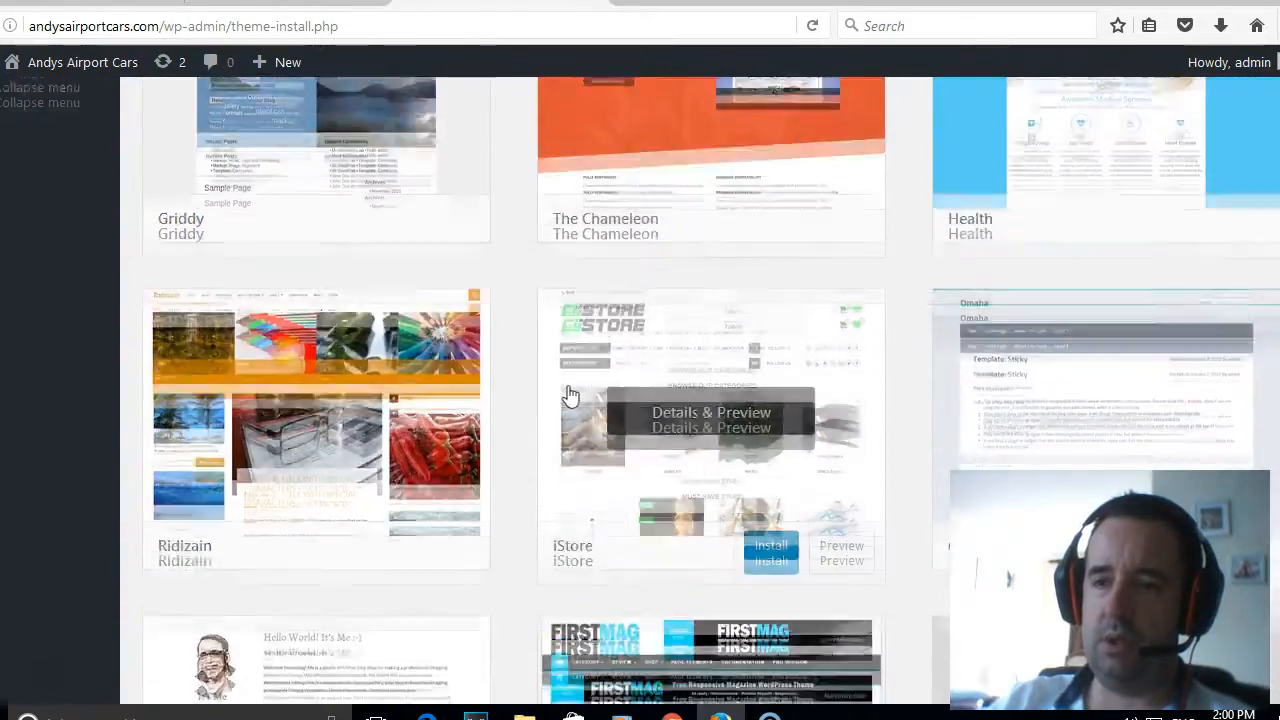
scroll(567, 395, down, 5)
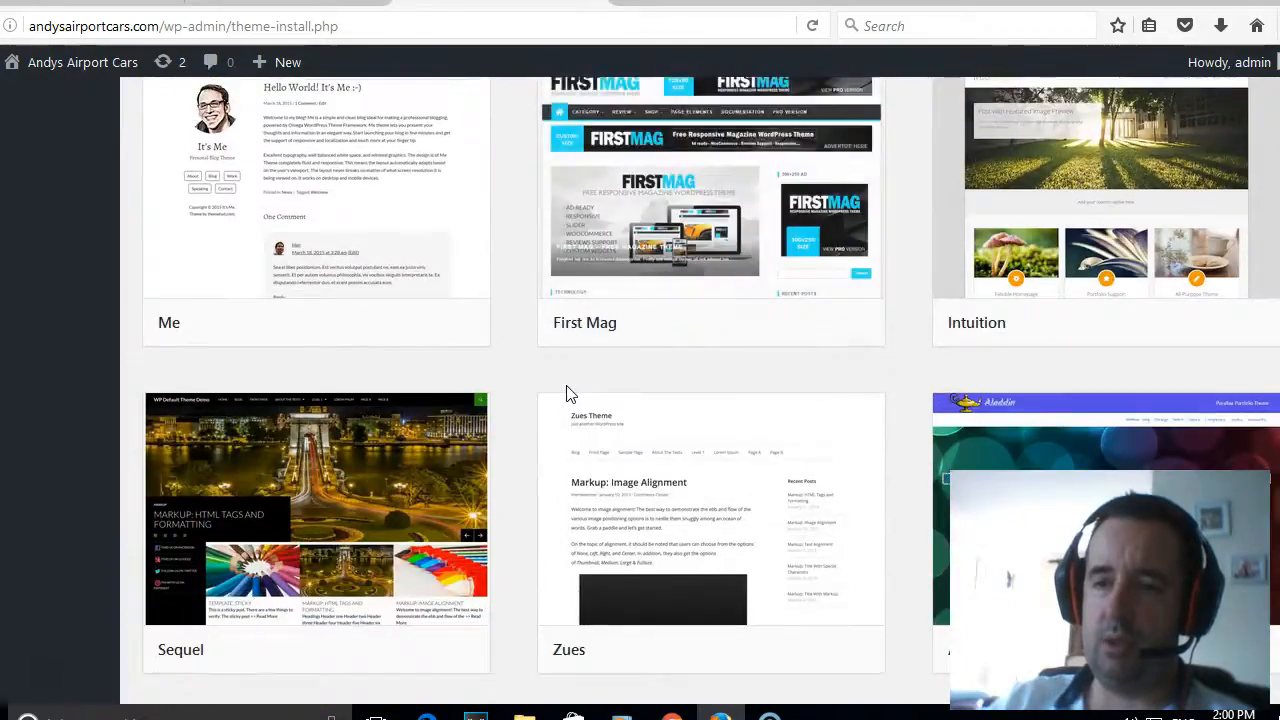
scroll(566, 395, down, 1)
scroll(565, 398, up, 6)
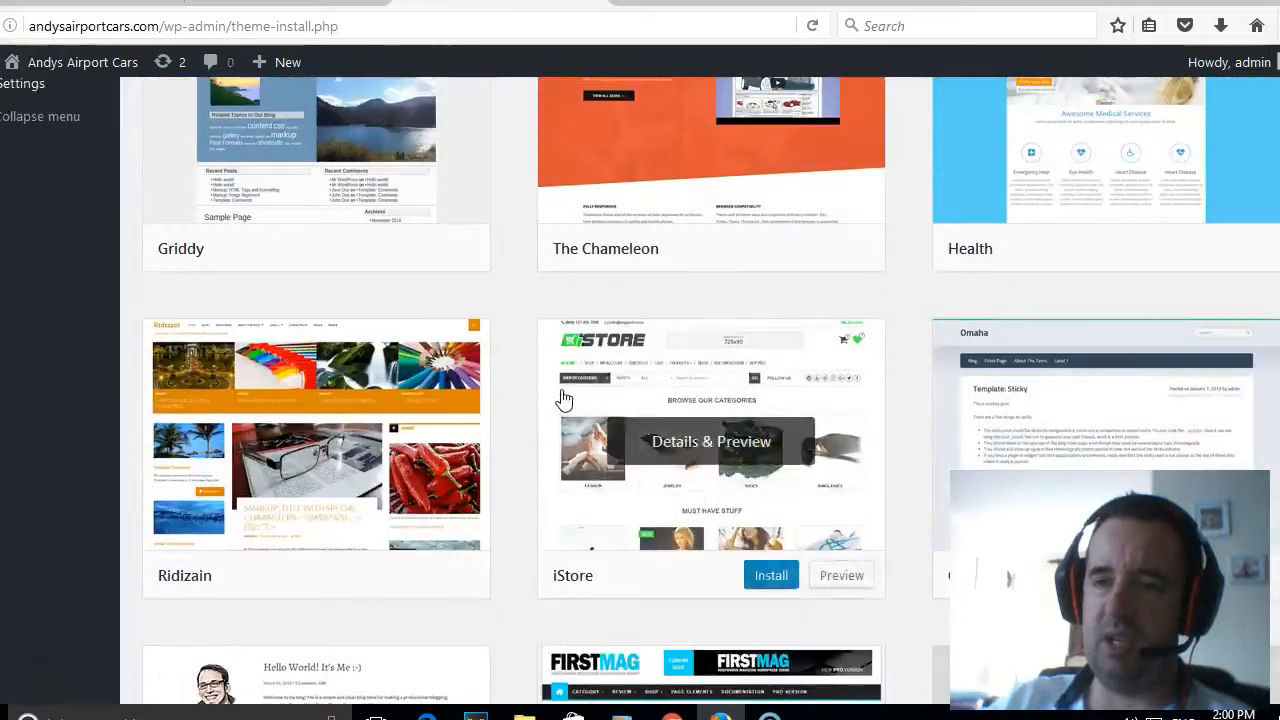
scroll(562, 396, up, 4)
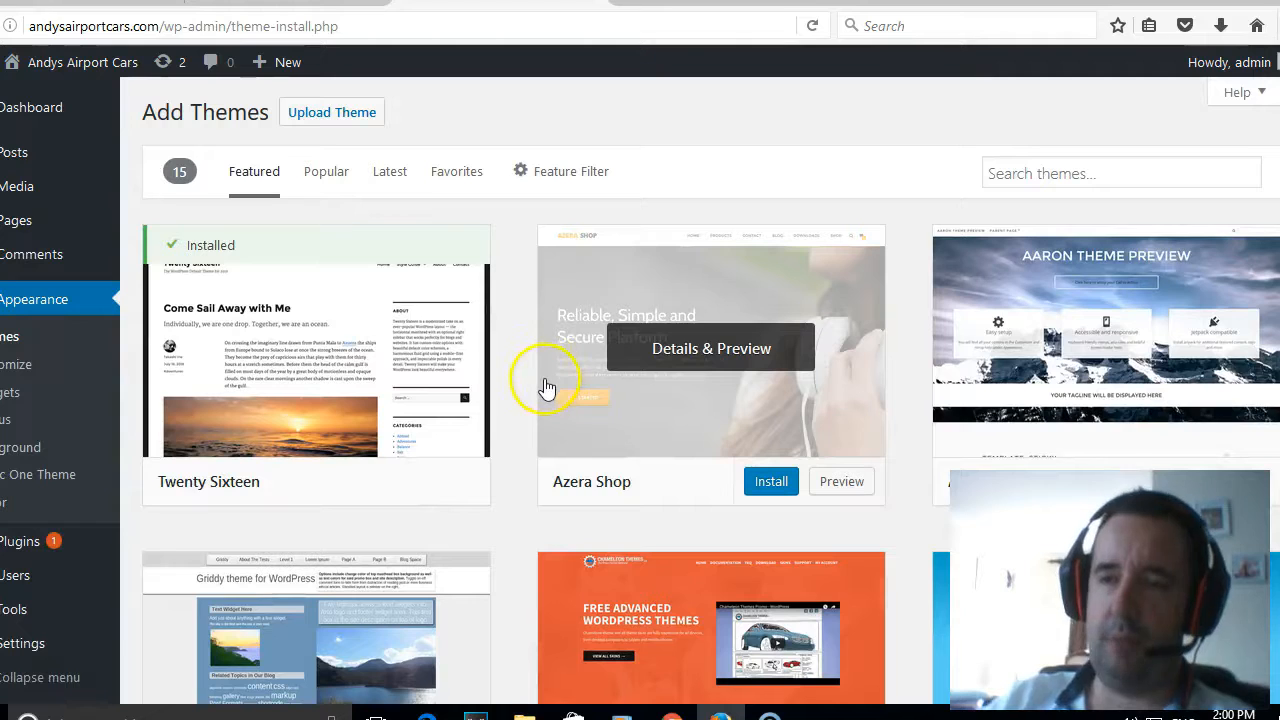
click(1060, 173)
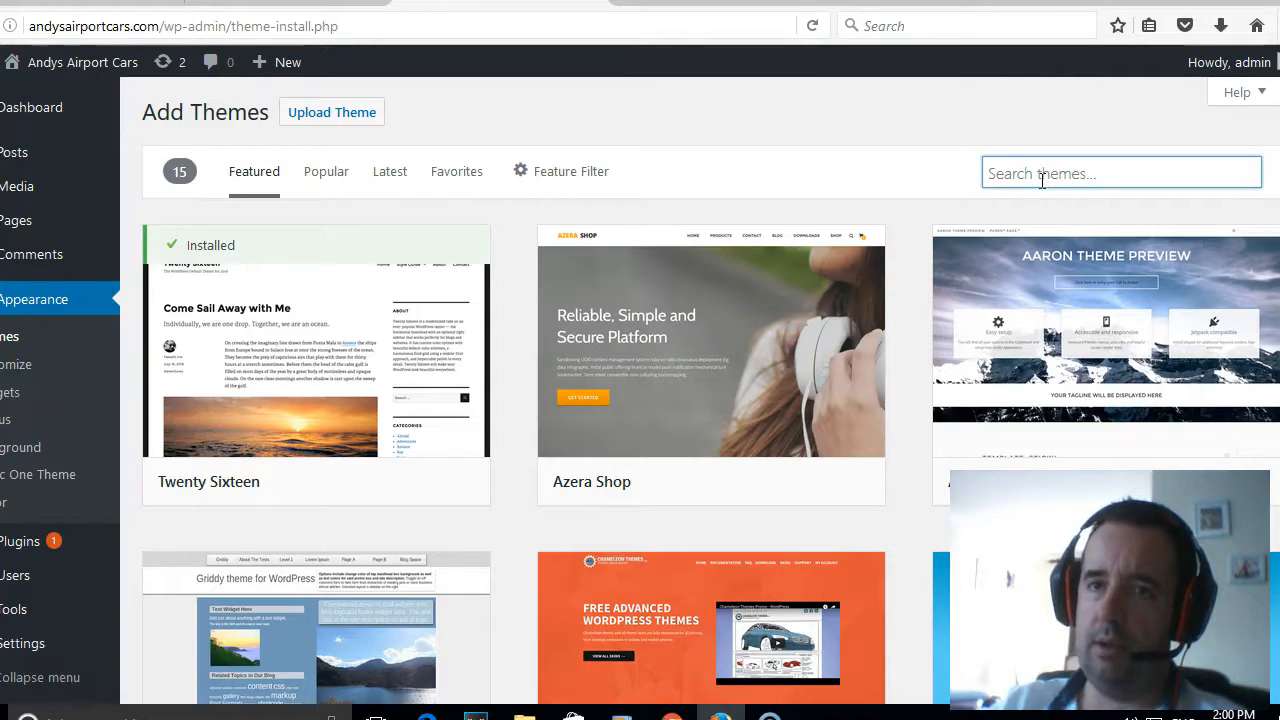
- Open the theme upload form and browse for a theme file in the wordpress templates folder
click(350, 115)
click(577, 294)
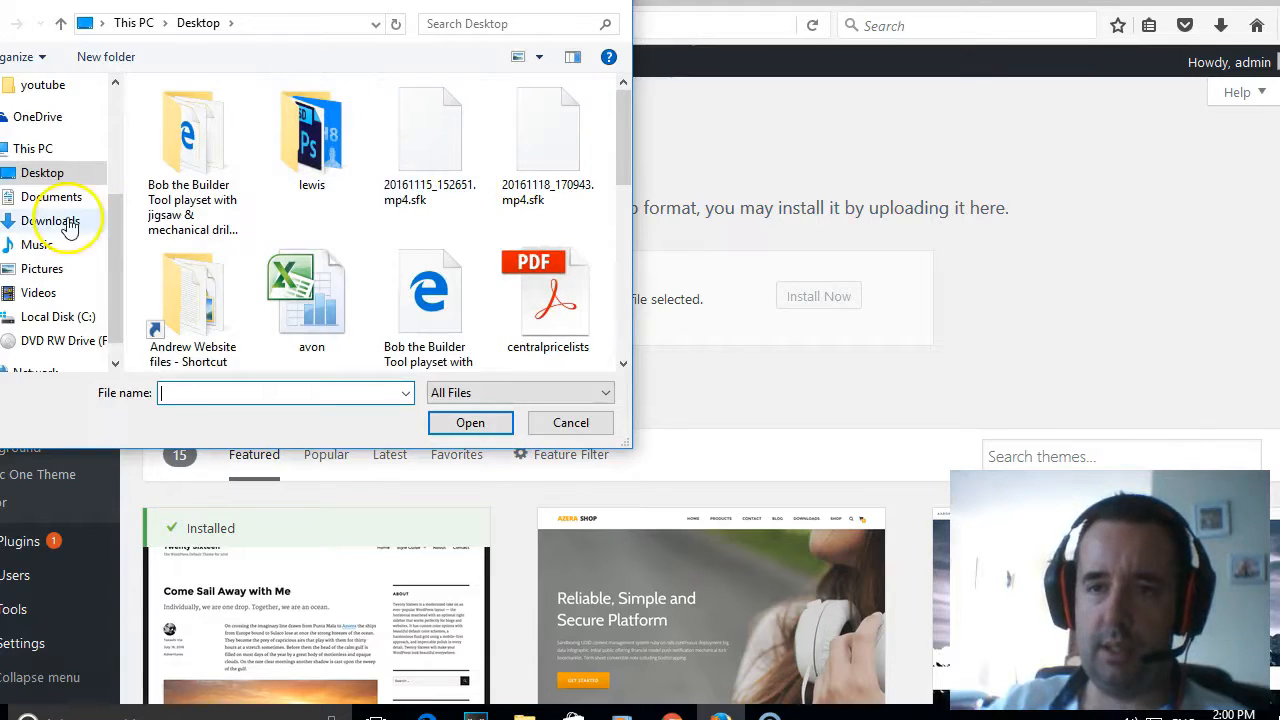
double_click(219, 320)
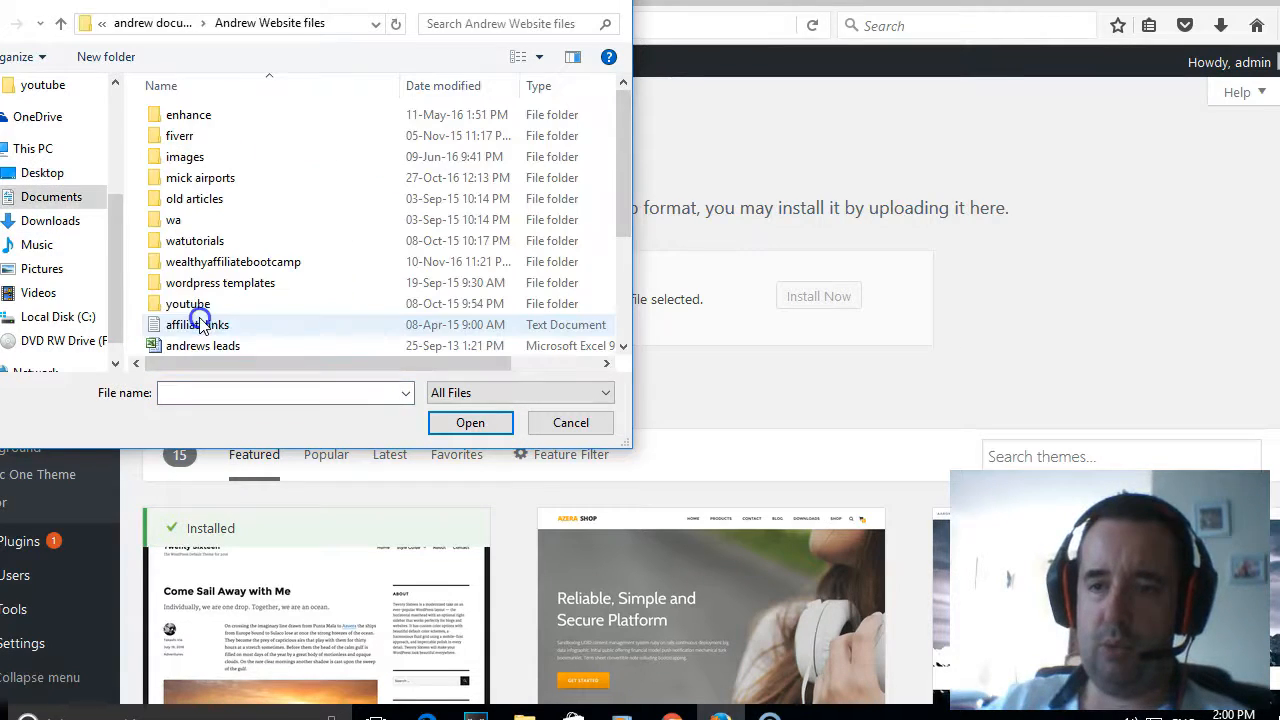
click(373, 321)
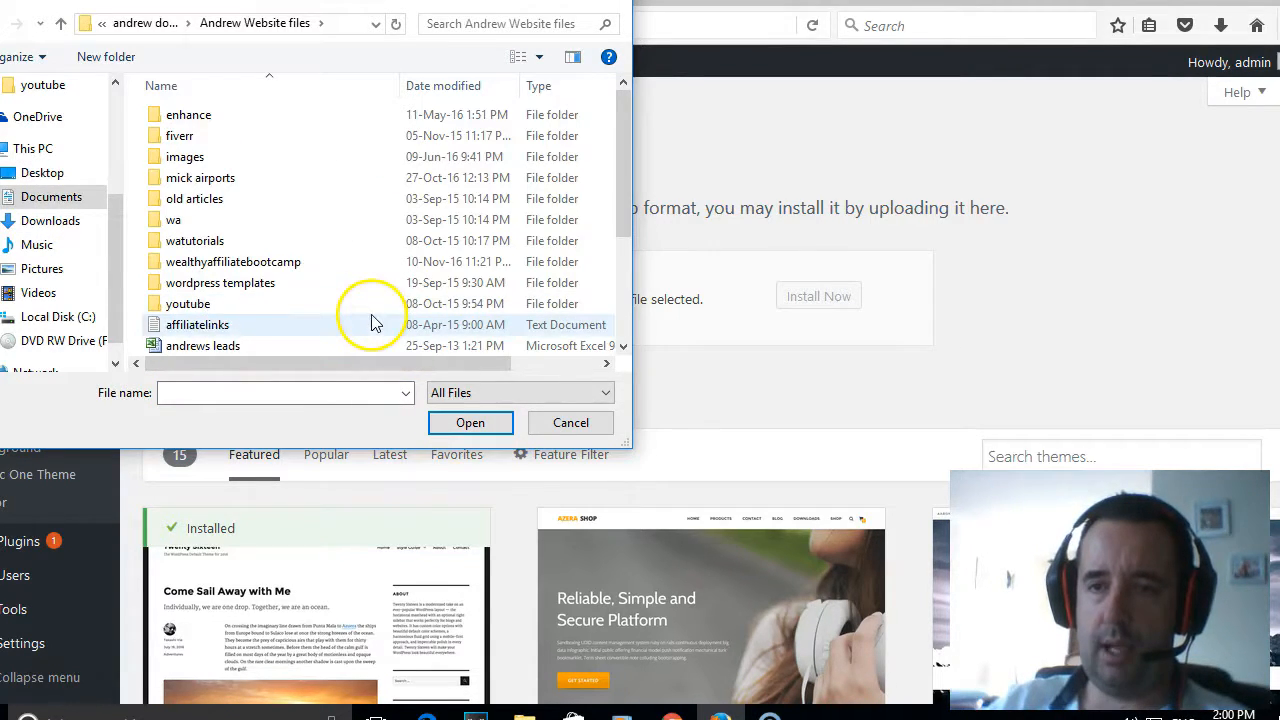
double_click(252, 283)
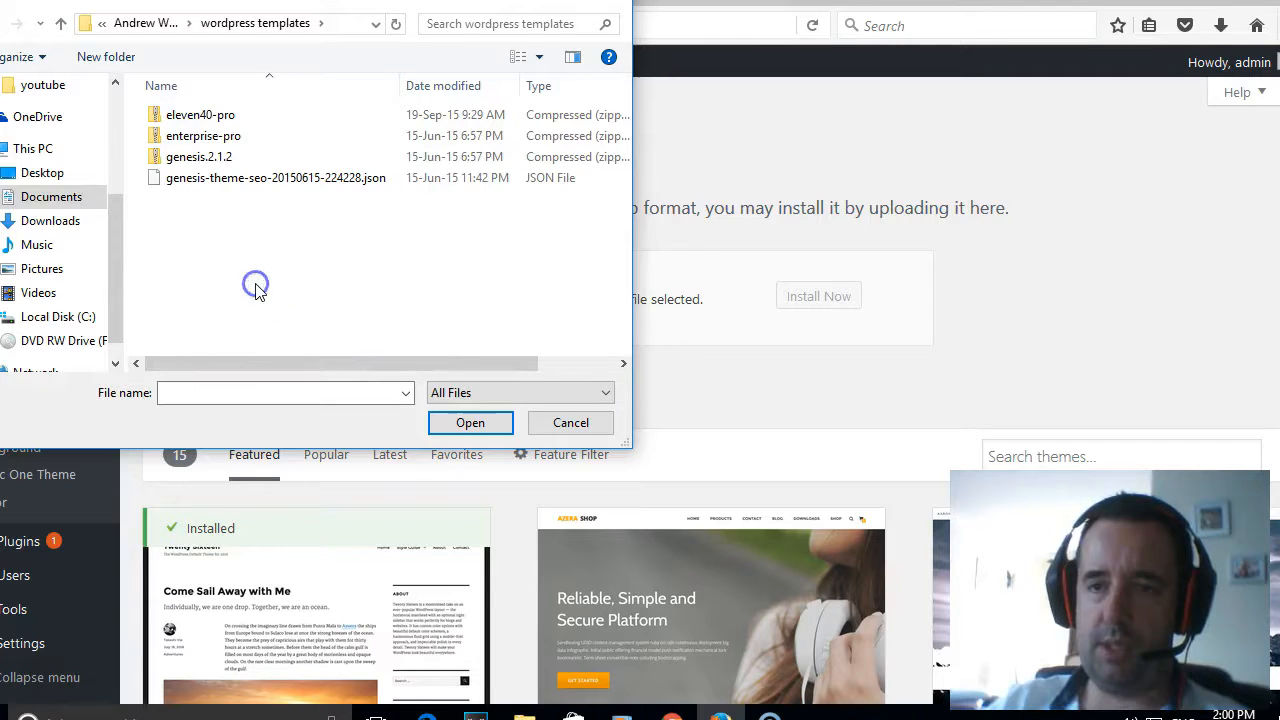
- Look over the eleven40-pro, enterprise-pro and genesis.2.1.2 theme files, and leave the file selection without choosing one
click(264, 118)
click(262, 136)
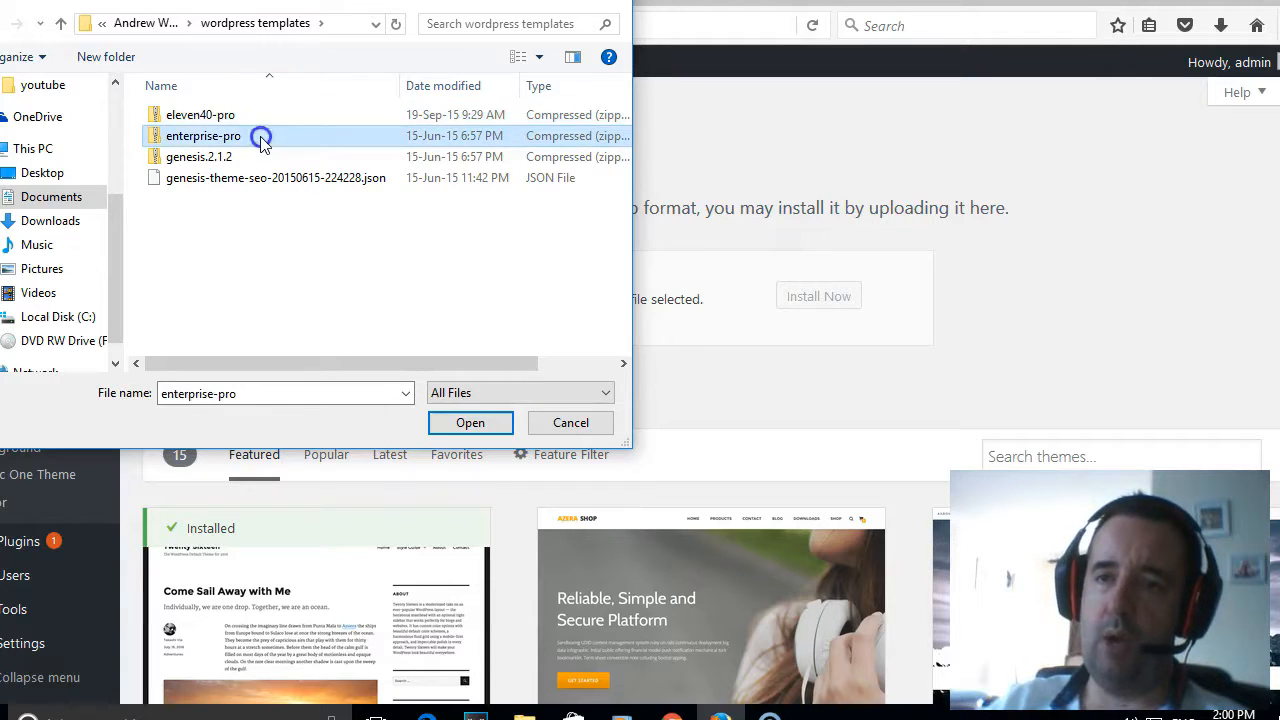
click(252, 157)
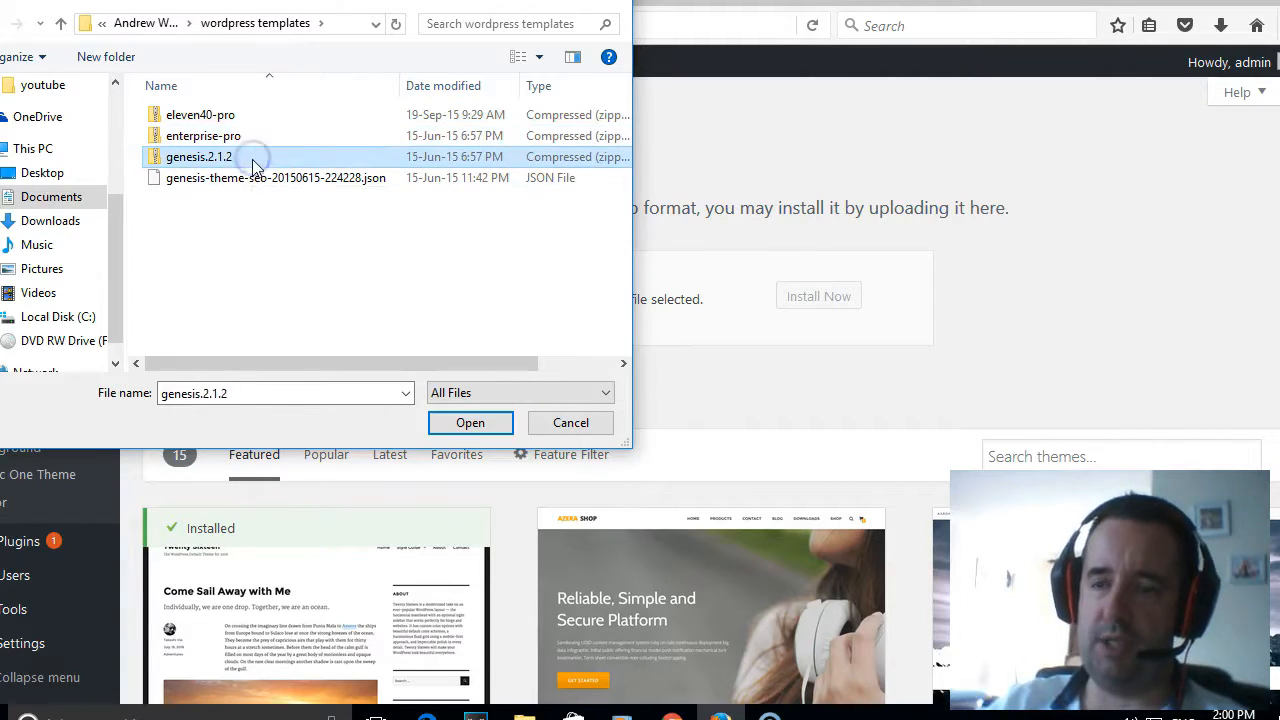
click(567, 424)
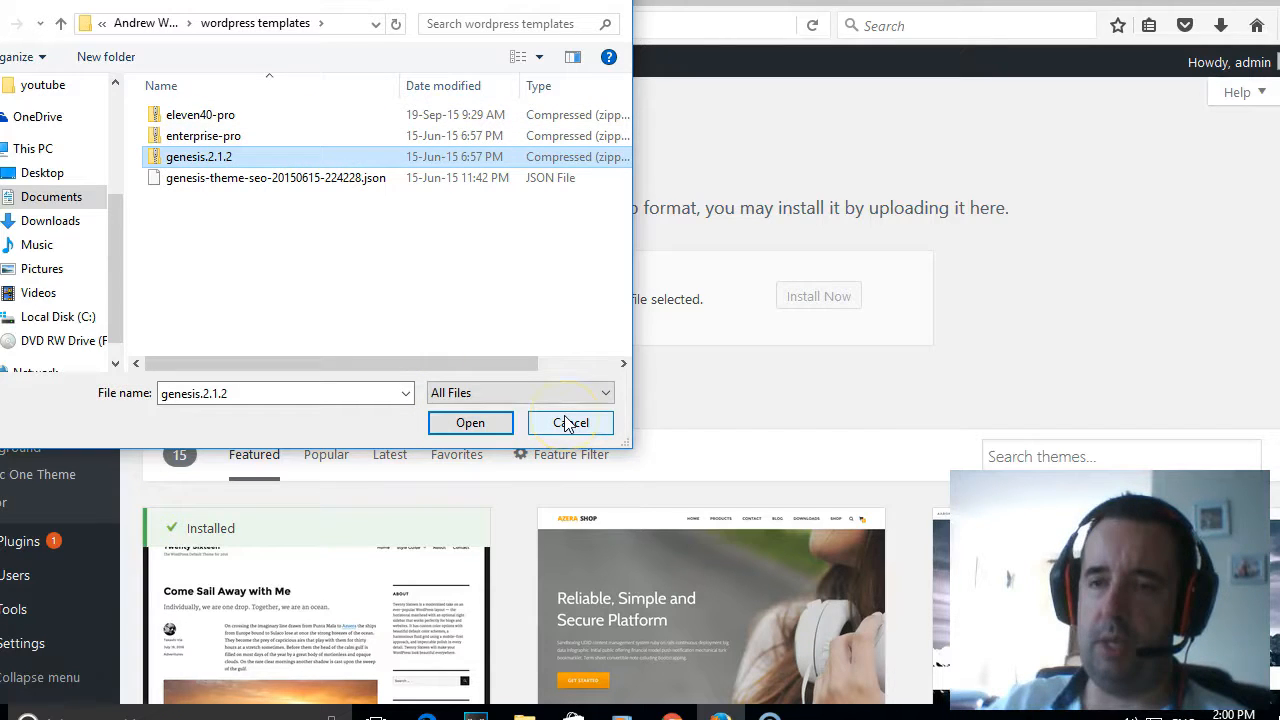
click(566, 421)
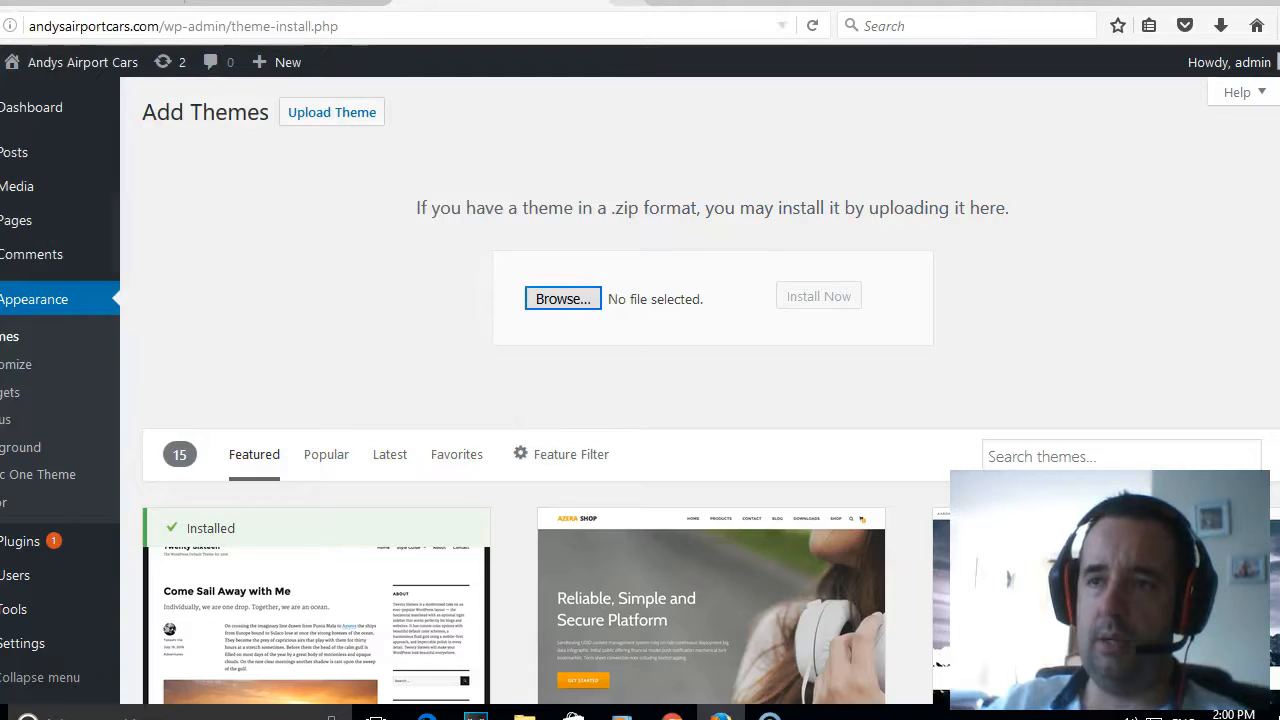
- Open wealthyaffiliatebootcamp.com in a new browser tab as an example of a themed site
click(627, 2)
click(424, 22)
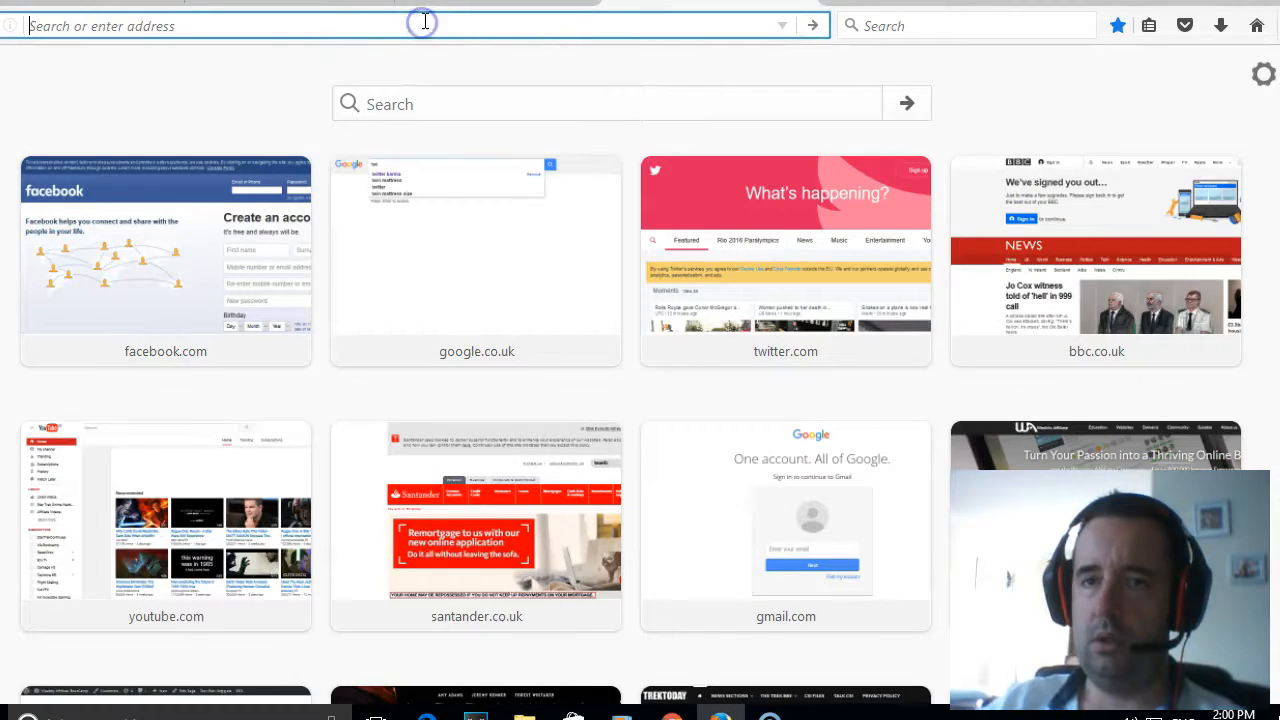
text(www.we)
key(Down)
key(Down)
key(Down)
key(Up)
key(Up)
key(Return)
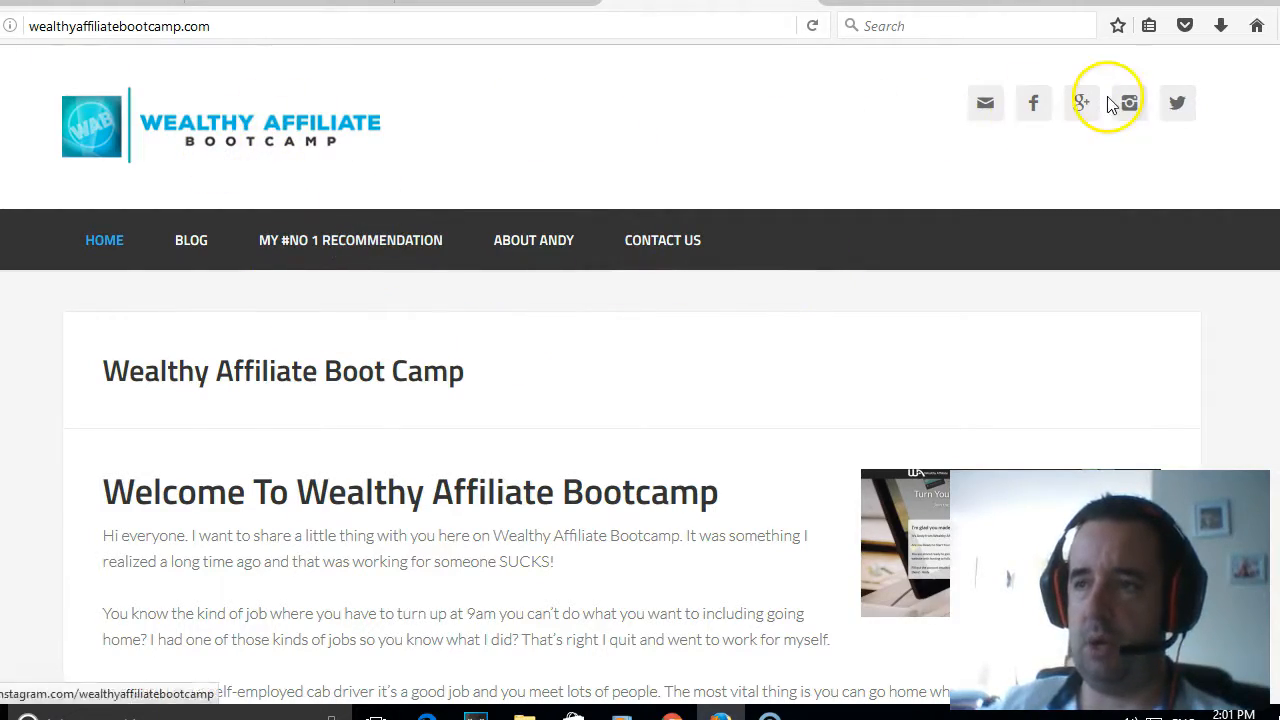
- Examine the Wealthy Affiliate Bootcamp home page layout down to the footer and open the My #No 1 Recommendation page
scroll(545, 335, down, 15)
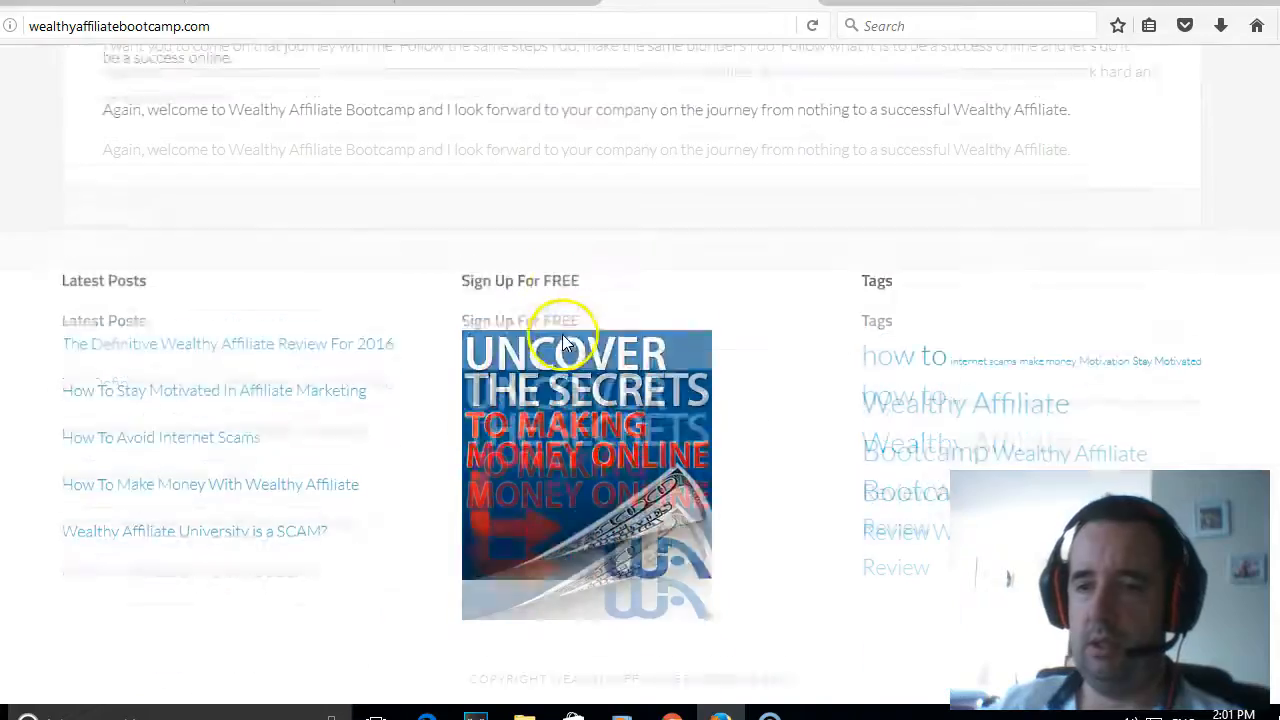
scroll(566, 342, up, 3)
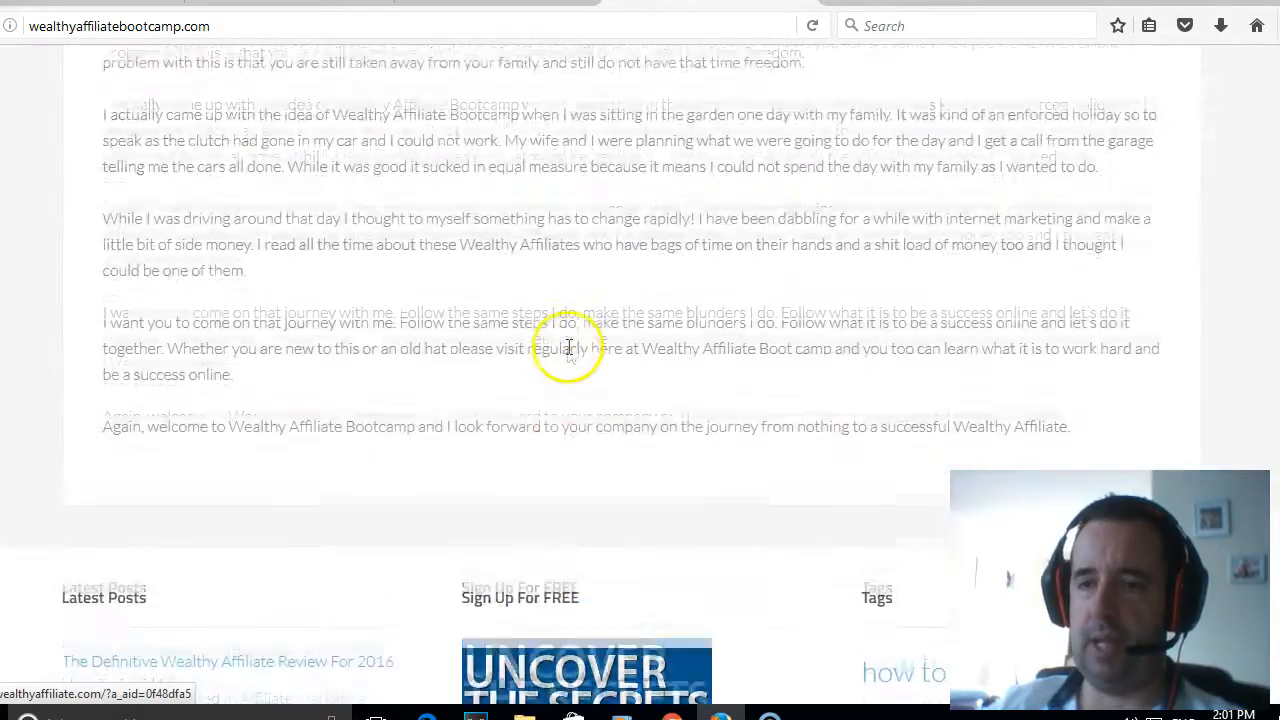
scroll(568, 347, up, 15)
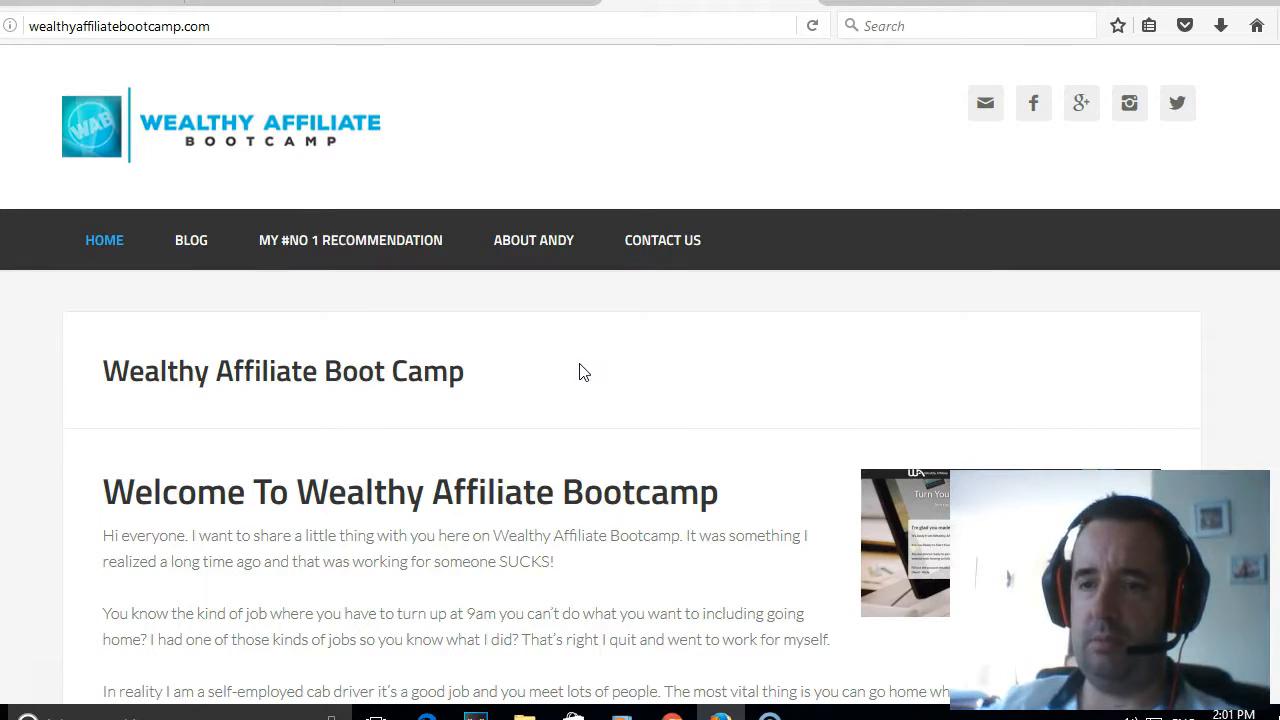
scroll(580, 371, down, 3)
scroll(560, 365, up, 3)
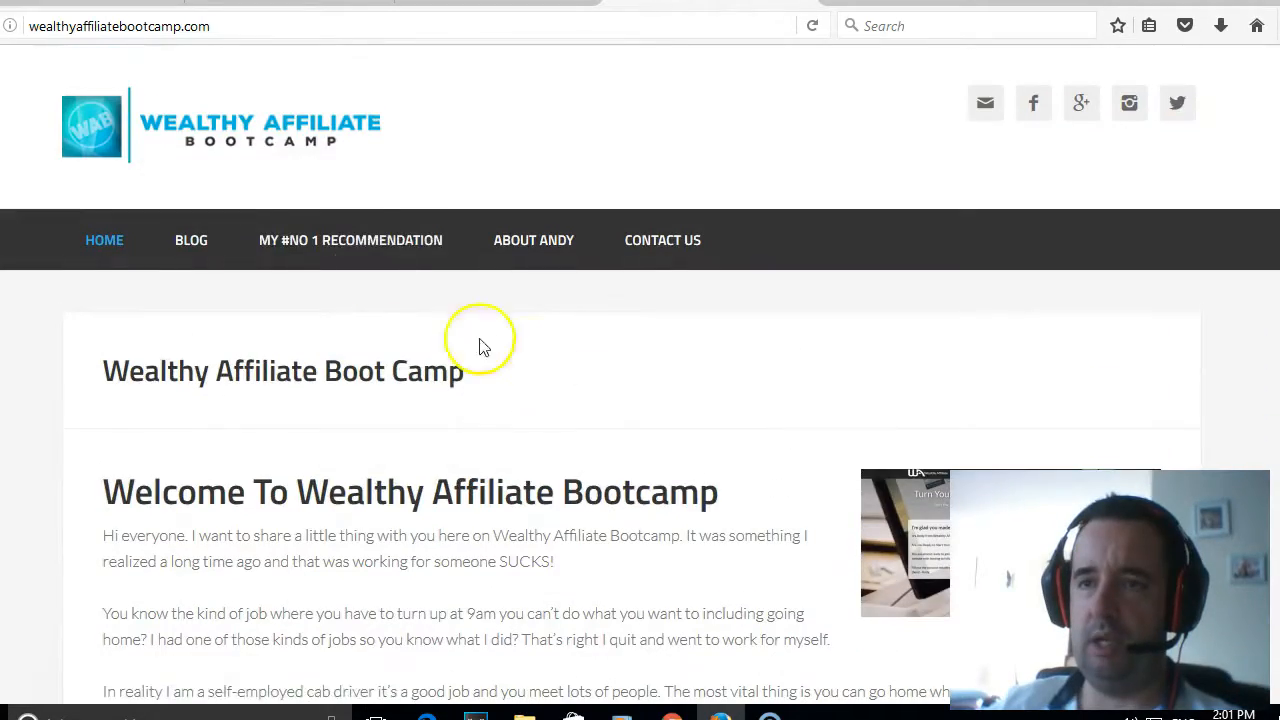
click(371, 251)
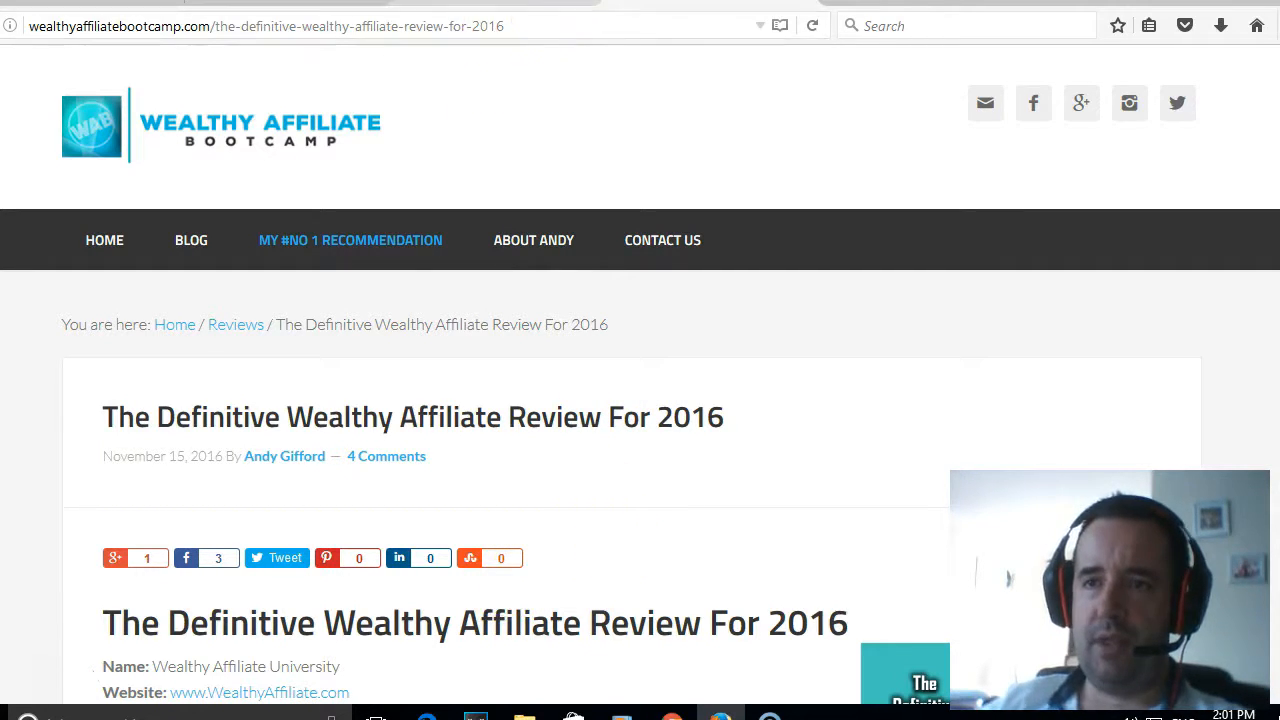
- Go to carcctvcameras.com and look over its home page design down to the footer
click(530, 26)
text(www.ca)
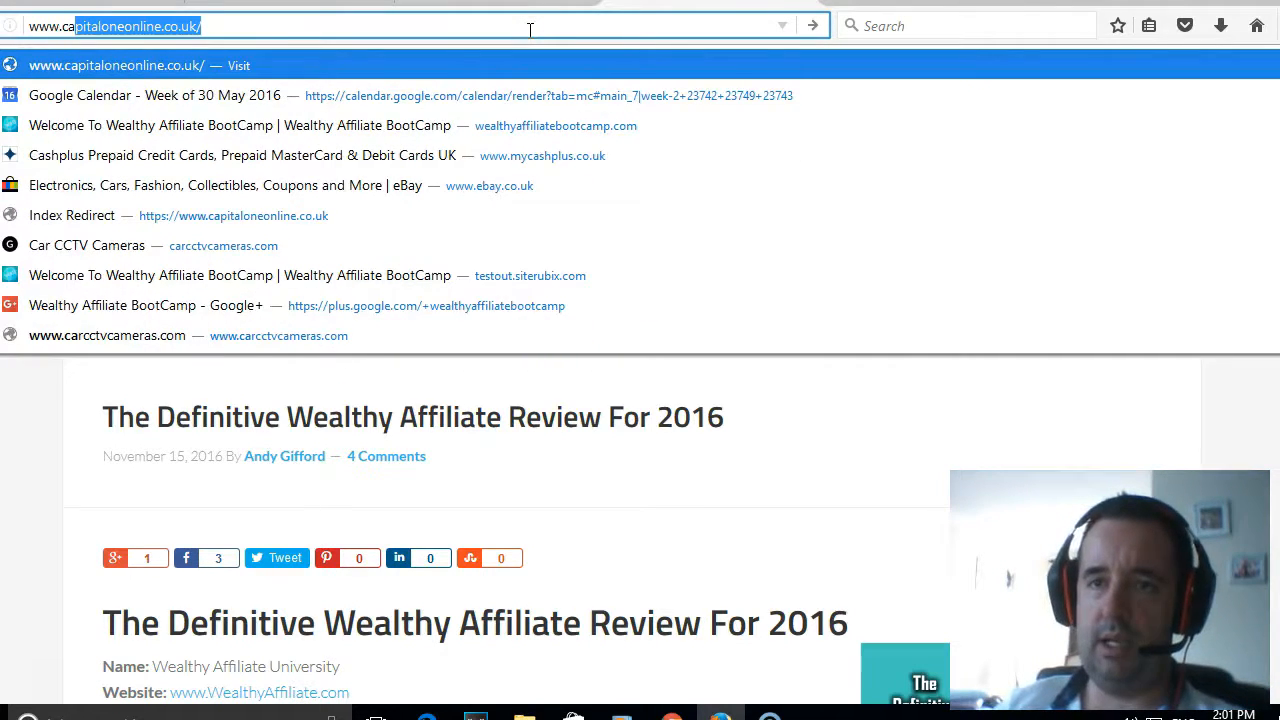
text(r)
key(Return)
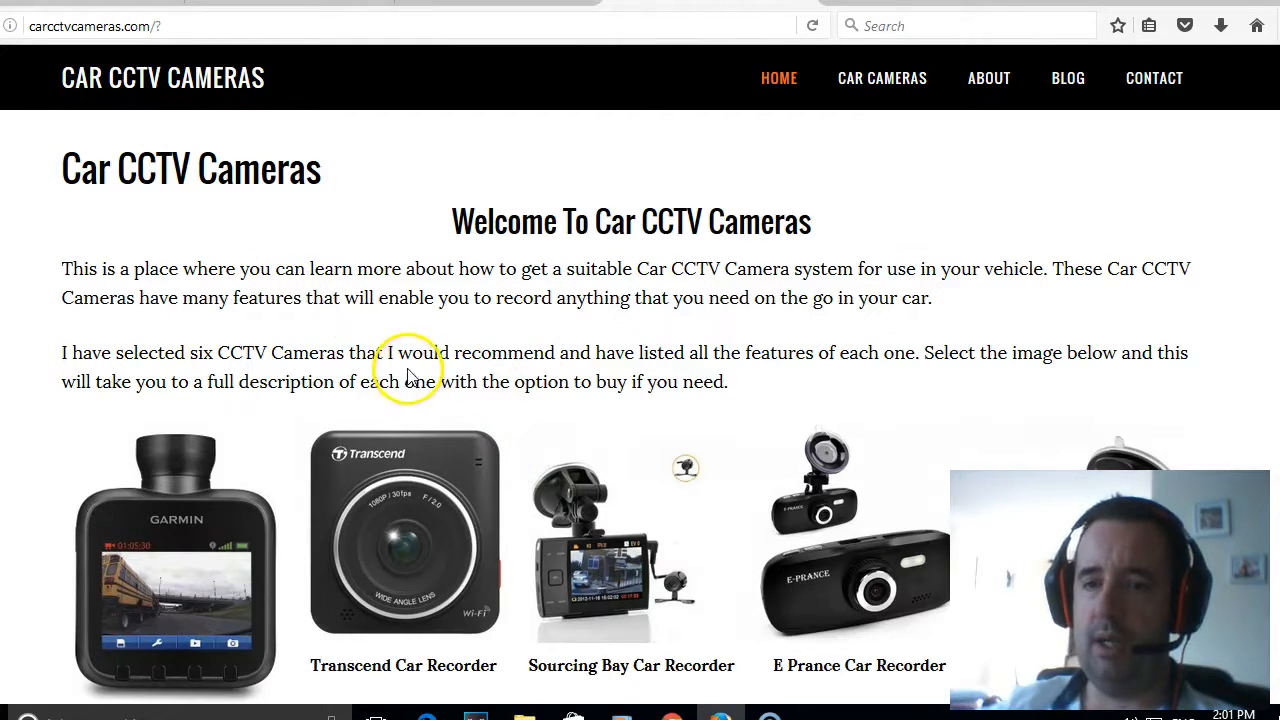
scroll(409, 370, down, 3)
scroll(409, 367, down, 7)
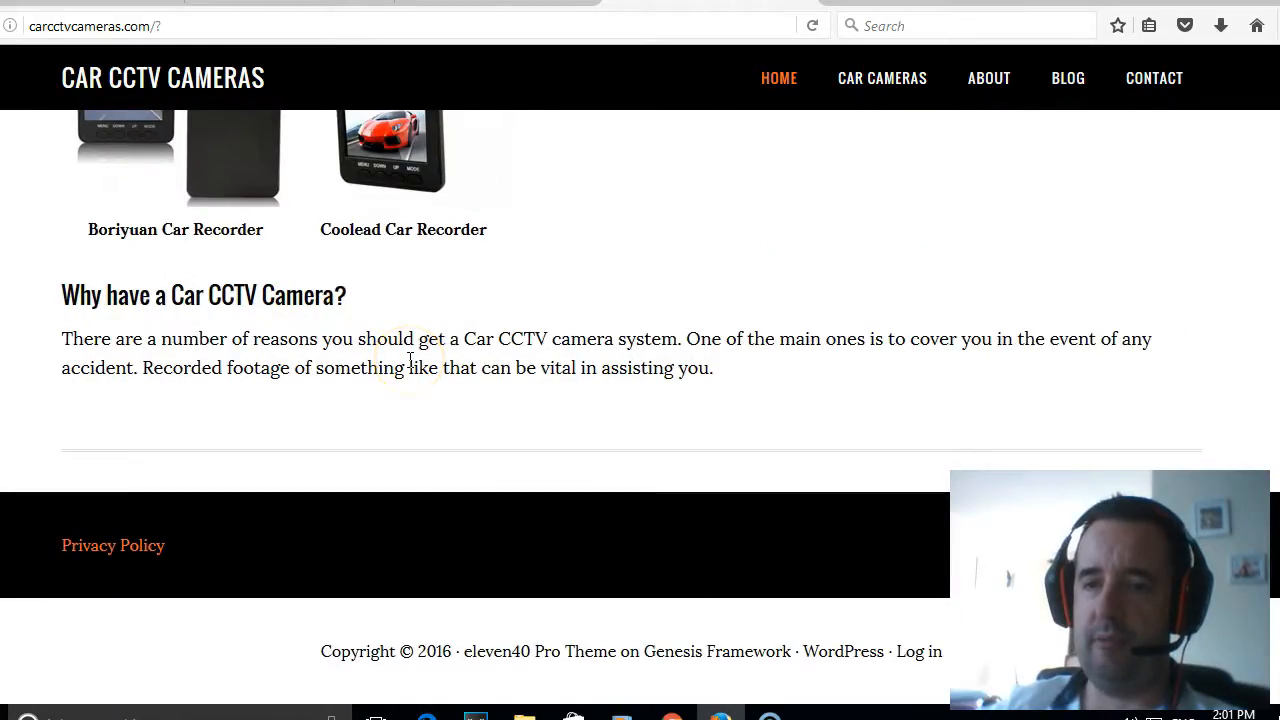
scroll(440, 540, up, 10)
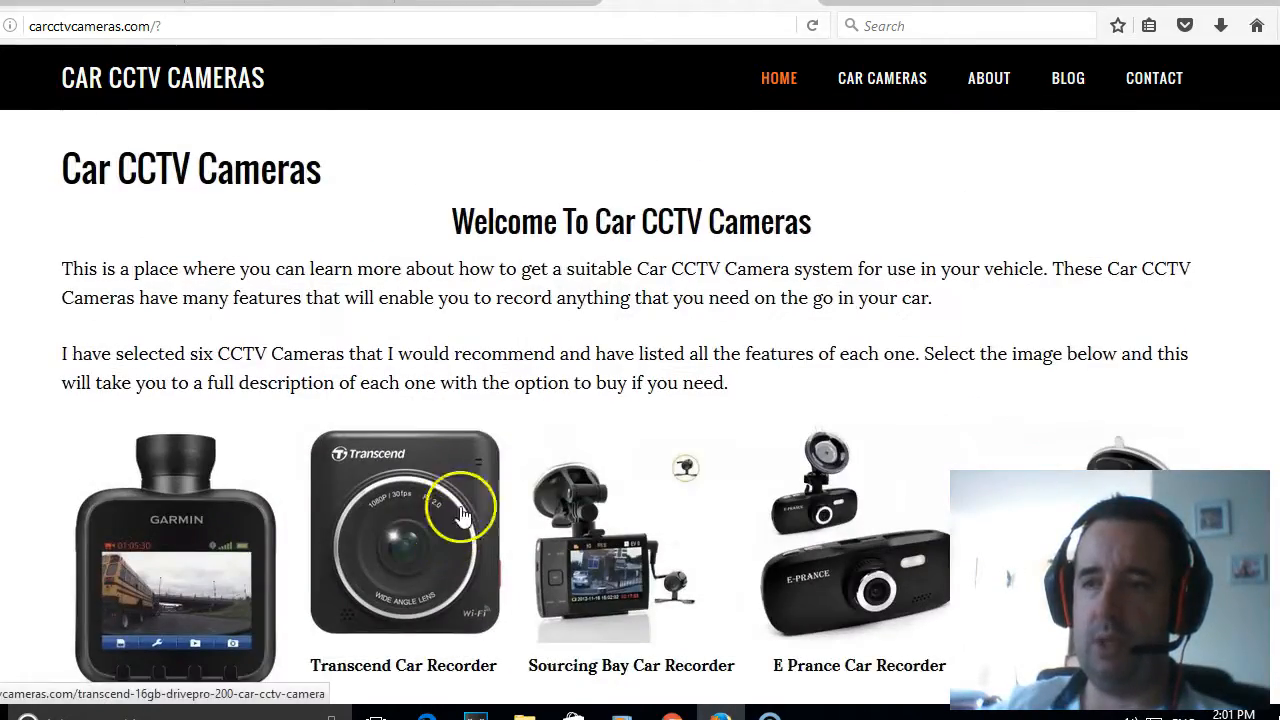
- Open the Garmin Dash Cam 20 page from the car cameras list, review its layout, and close the example site
mouse_move(896, 105)
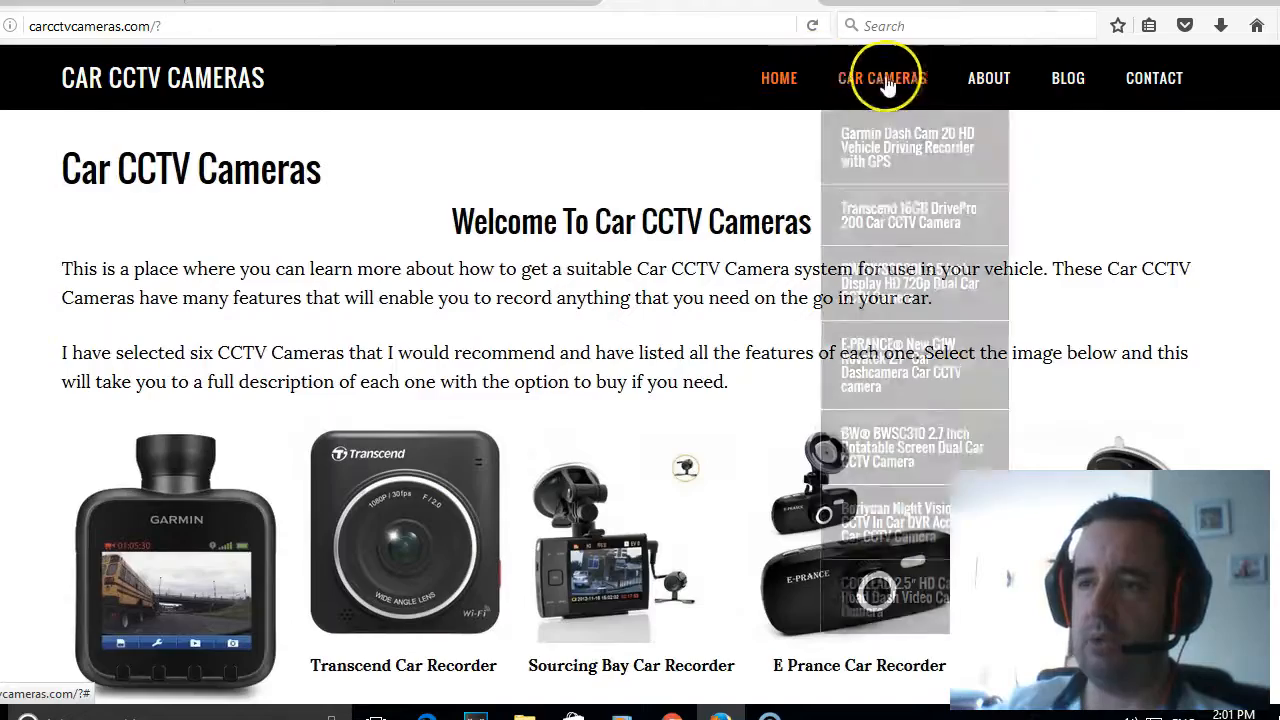
click(877, 150)
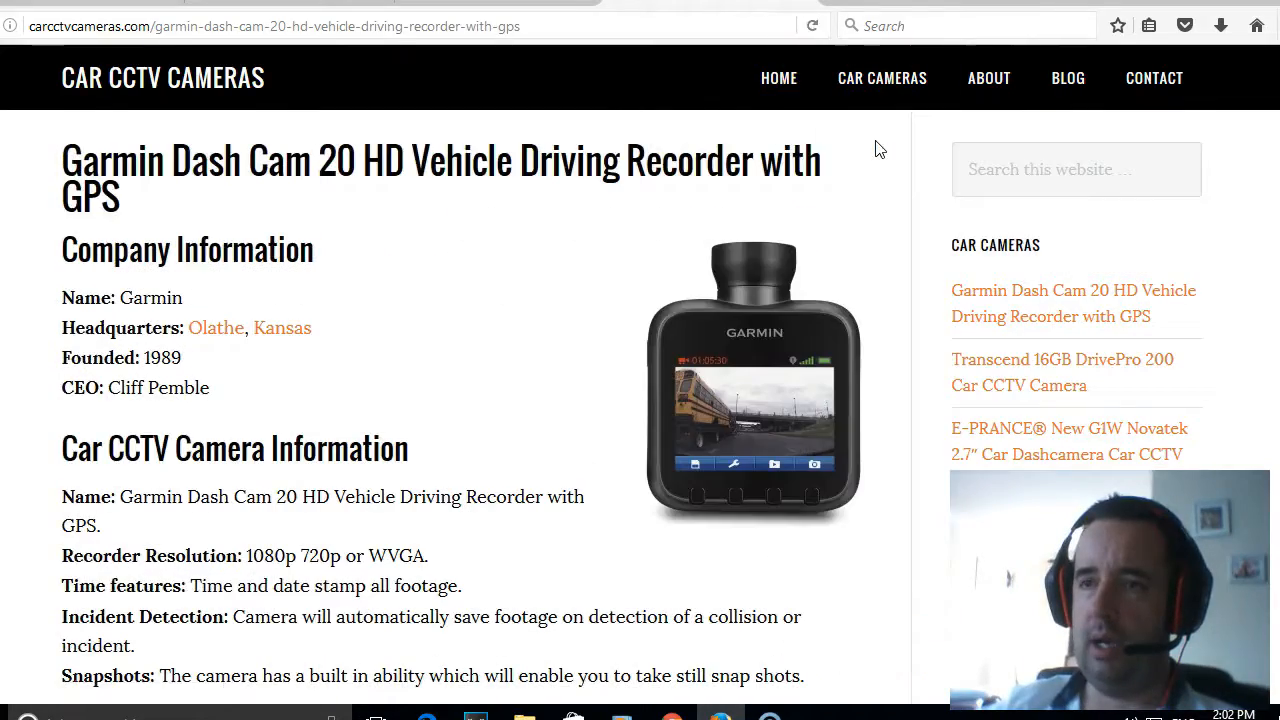
scroll(700, 160, down, 2)
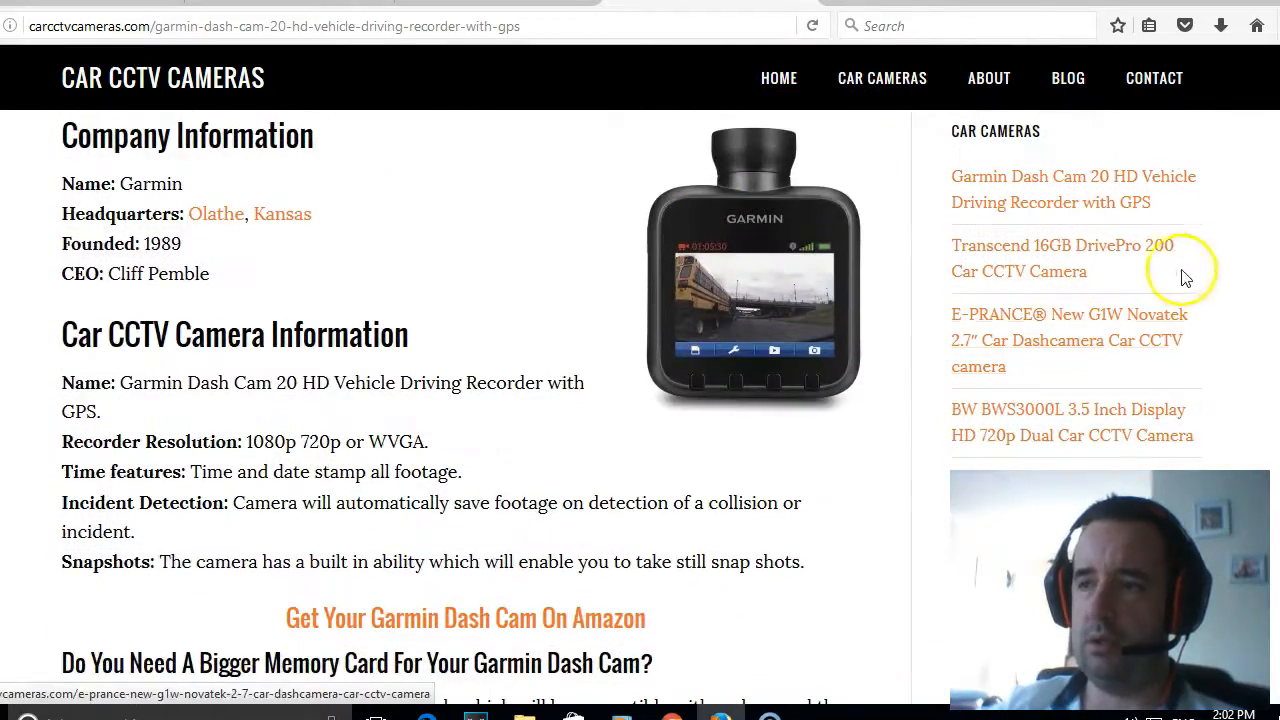
scroll(770, 323, down, 6)
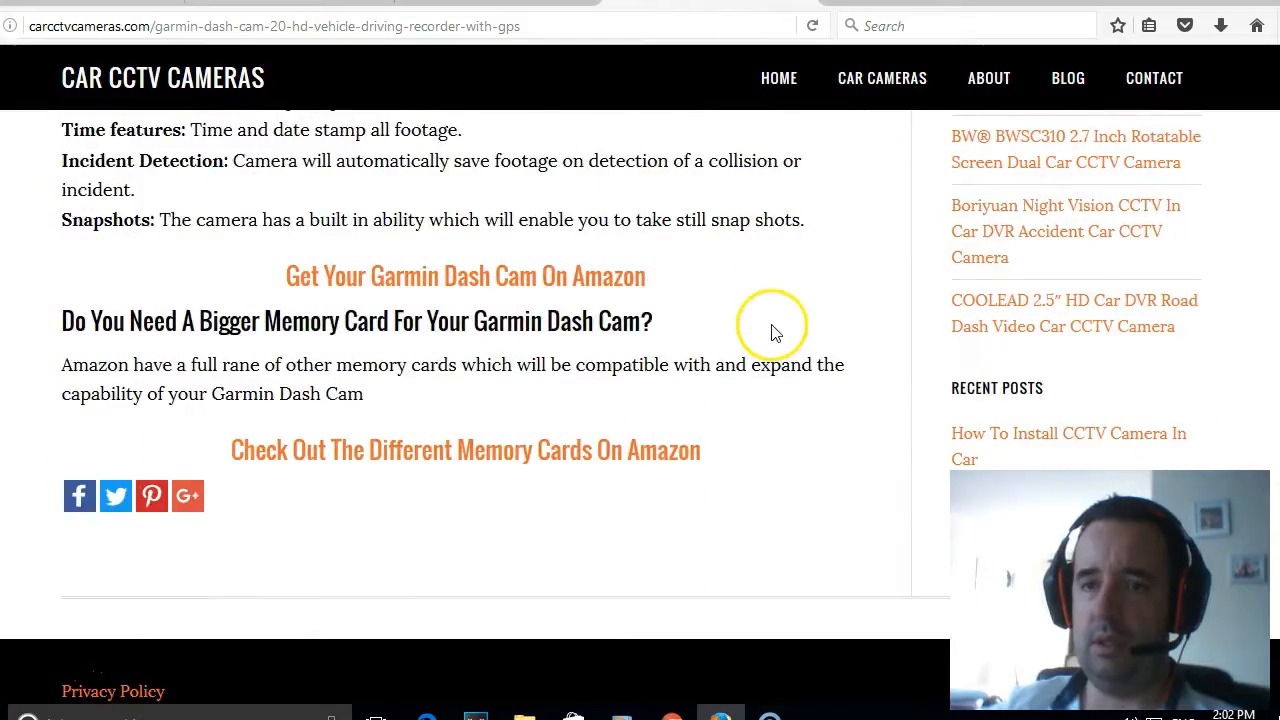
scroll(774, 325, down, 3)
scroll(772, 326, up, 10)
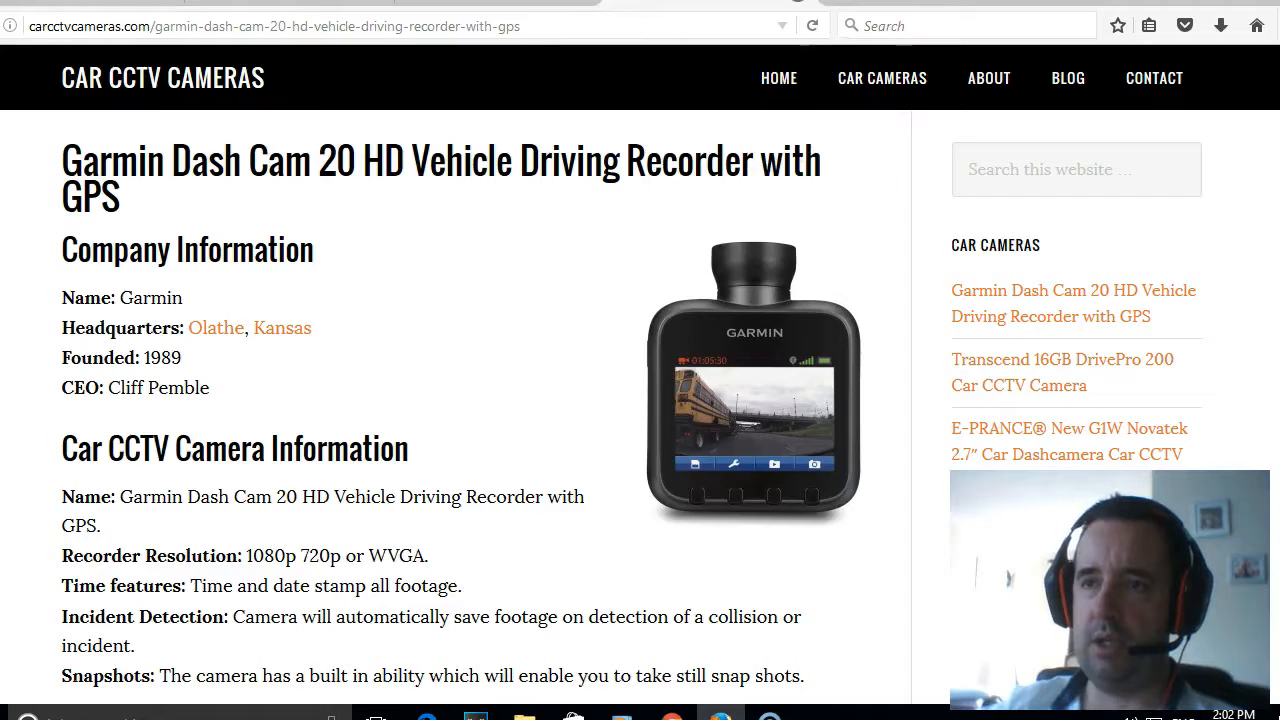
click(797, 3)
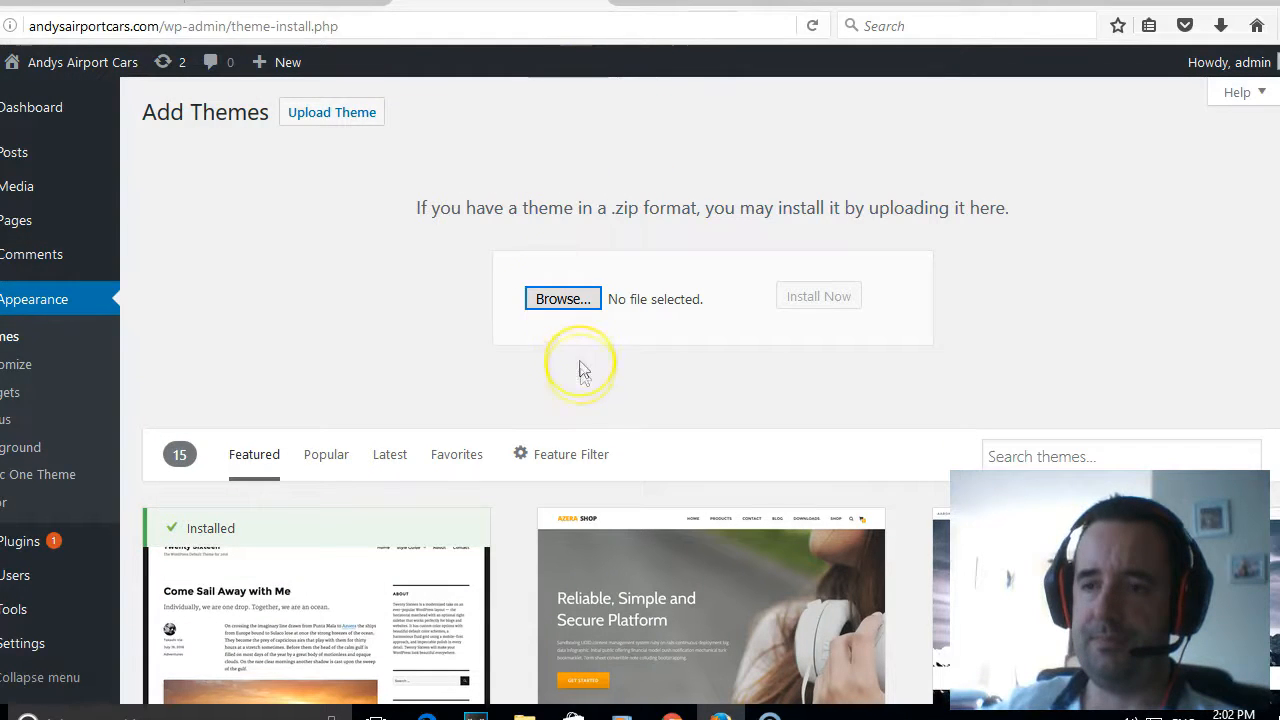
- Choose genesis.2.1.2.zip from the wordpress templates folder as the theme file to upload
click(557, 301)
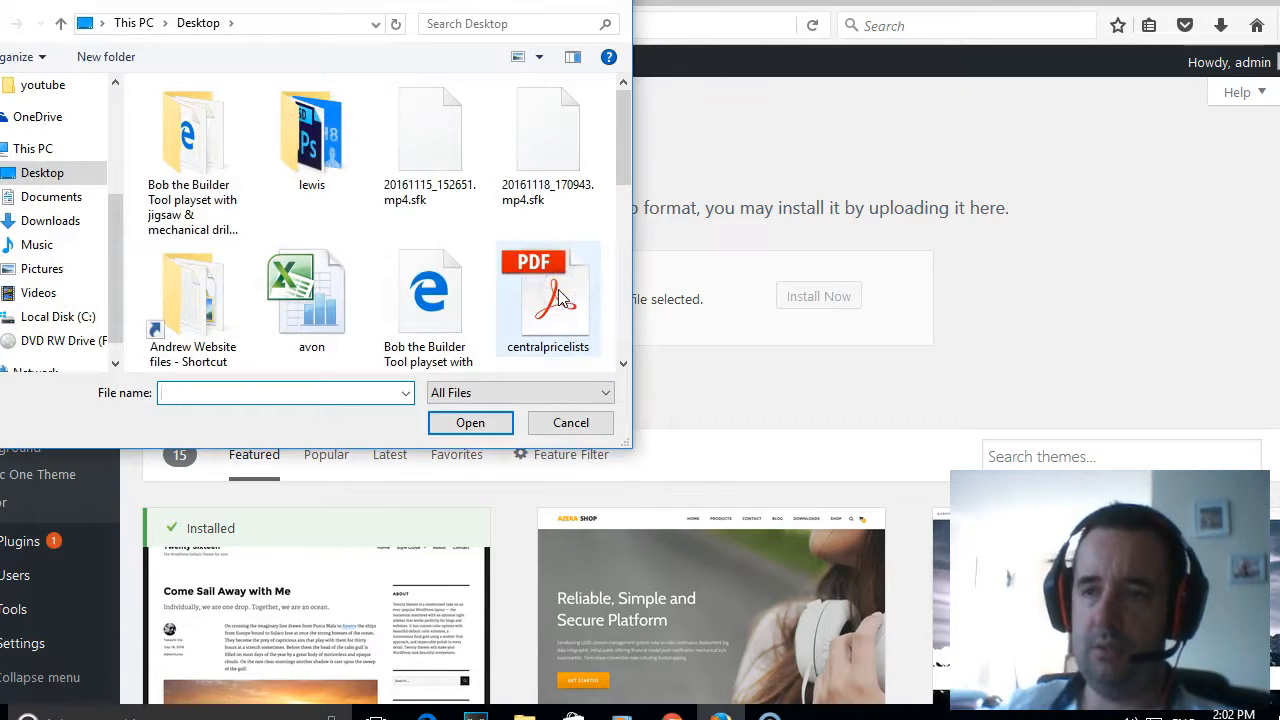
double_click(185, 295)
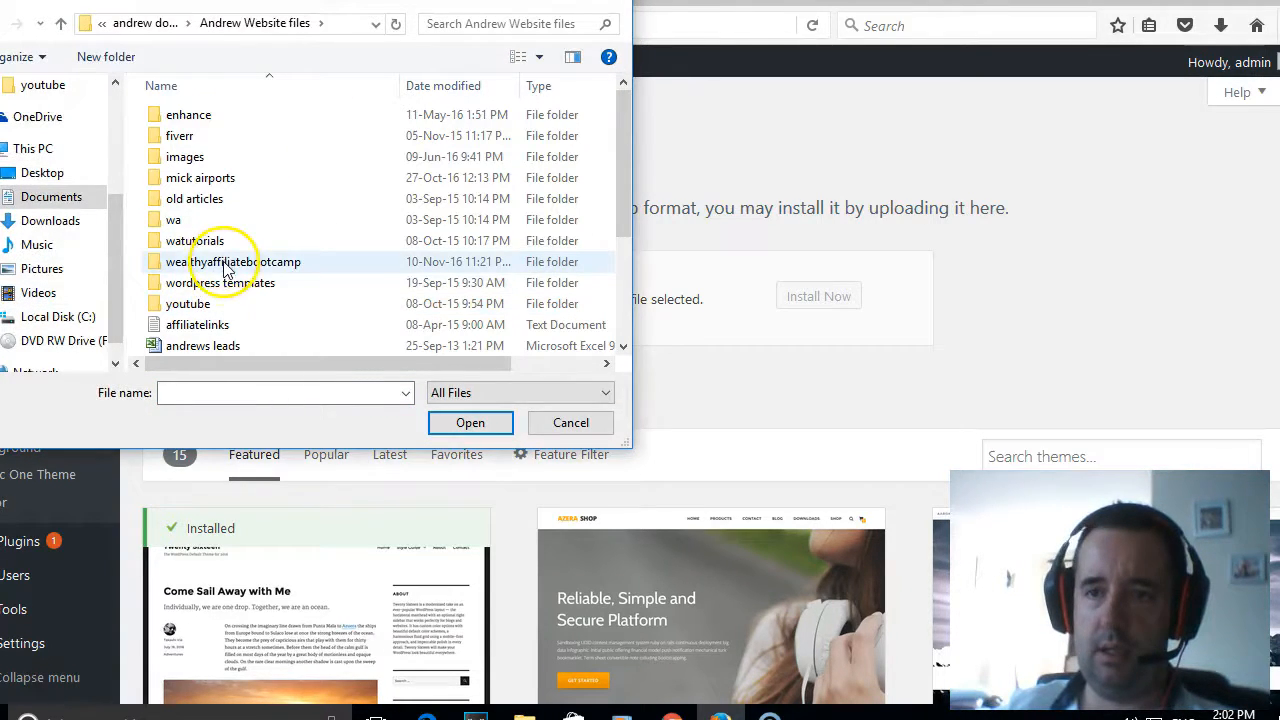
click(225, 284)
double_click(225, 284)
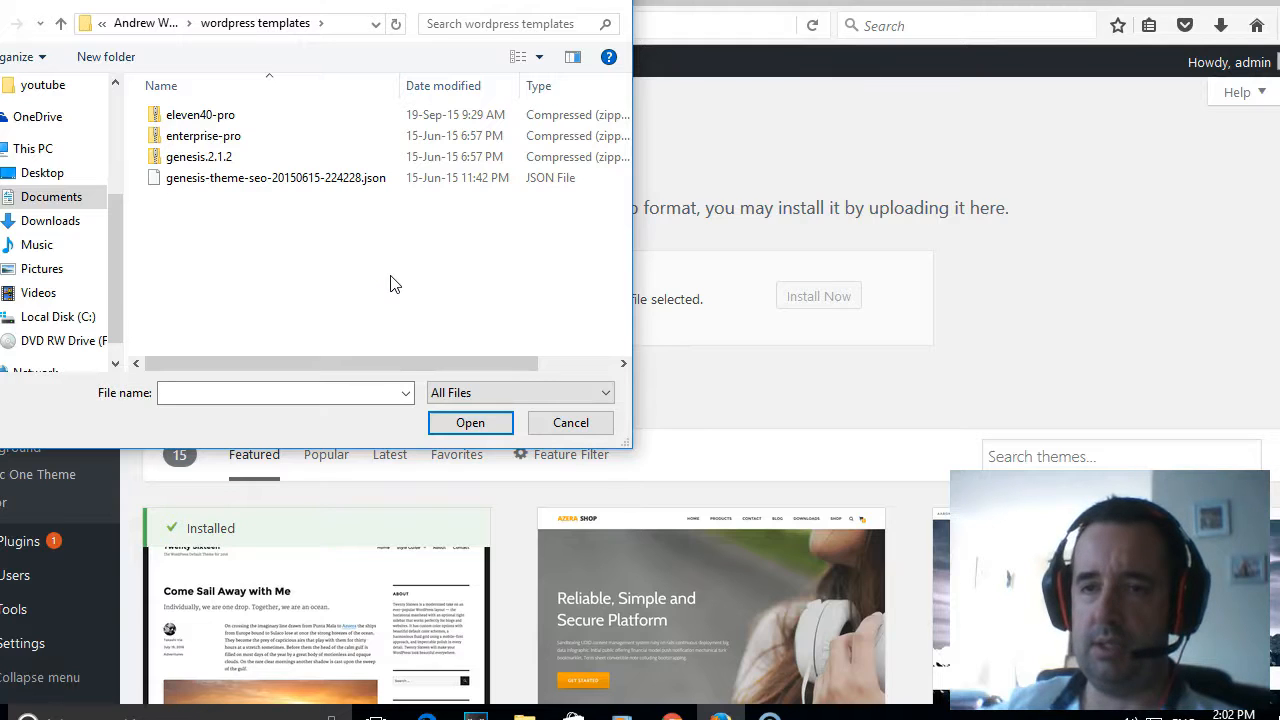
click(244, 160)
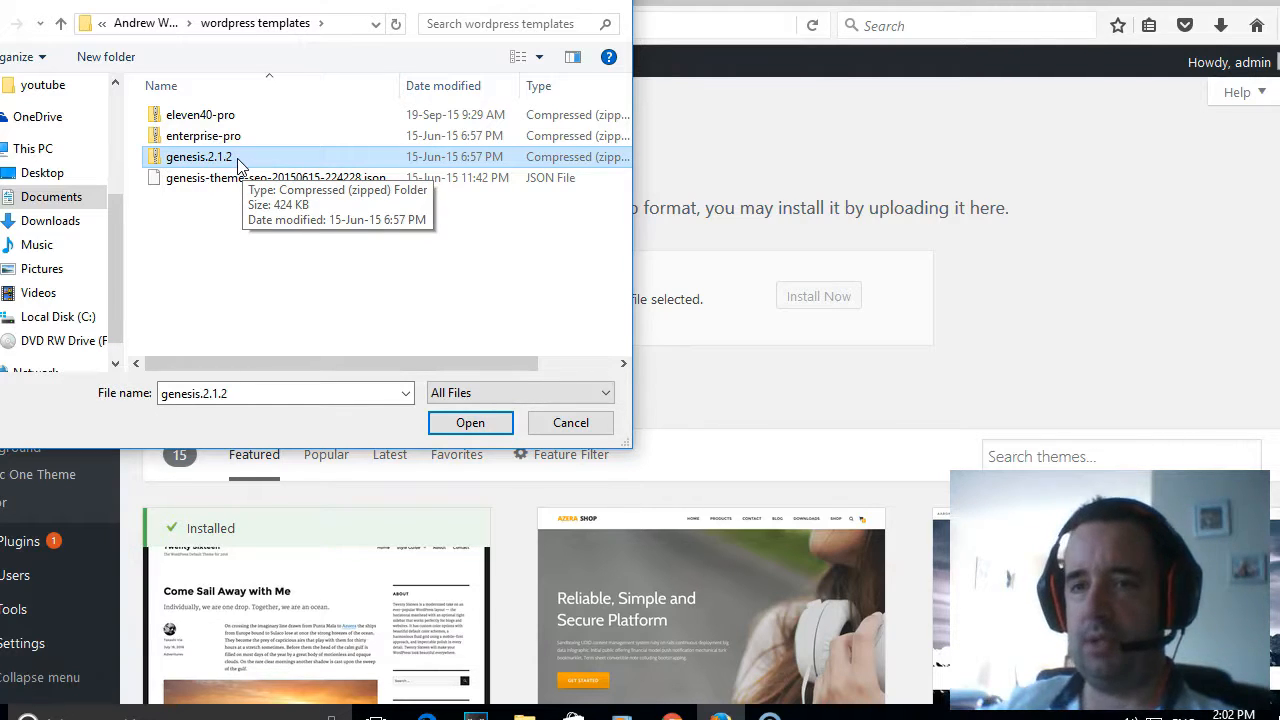
click(237, 160)
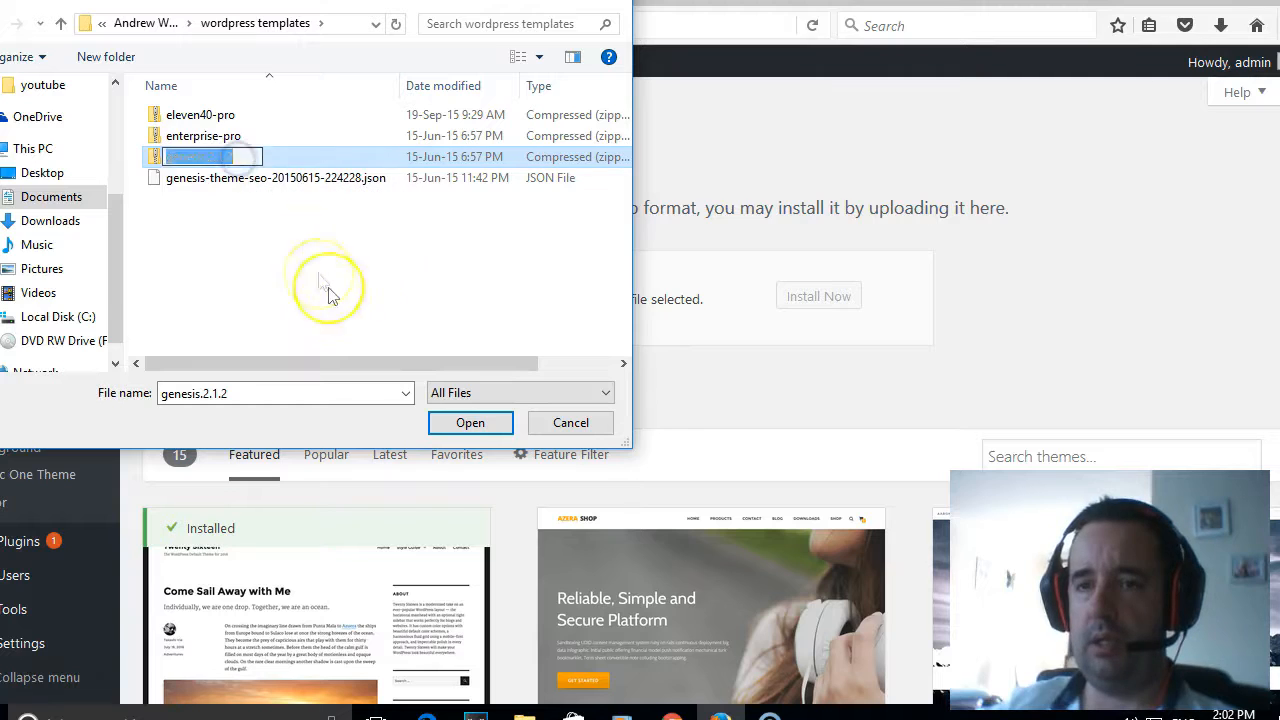
click(465, 423)
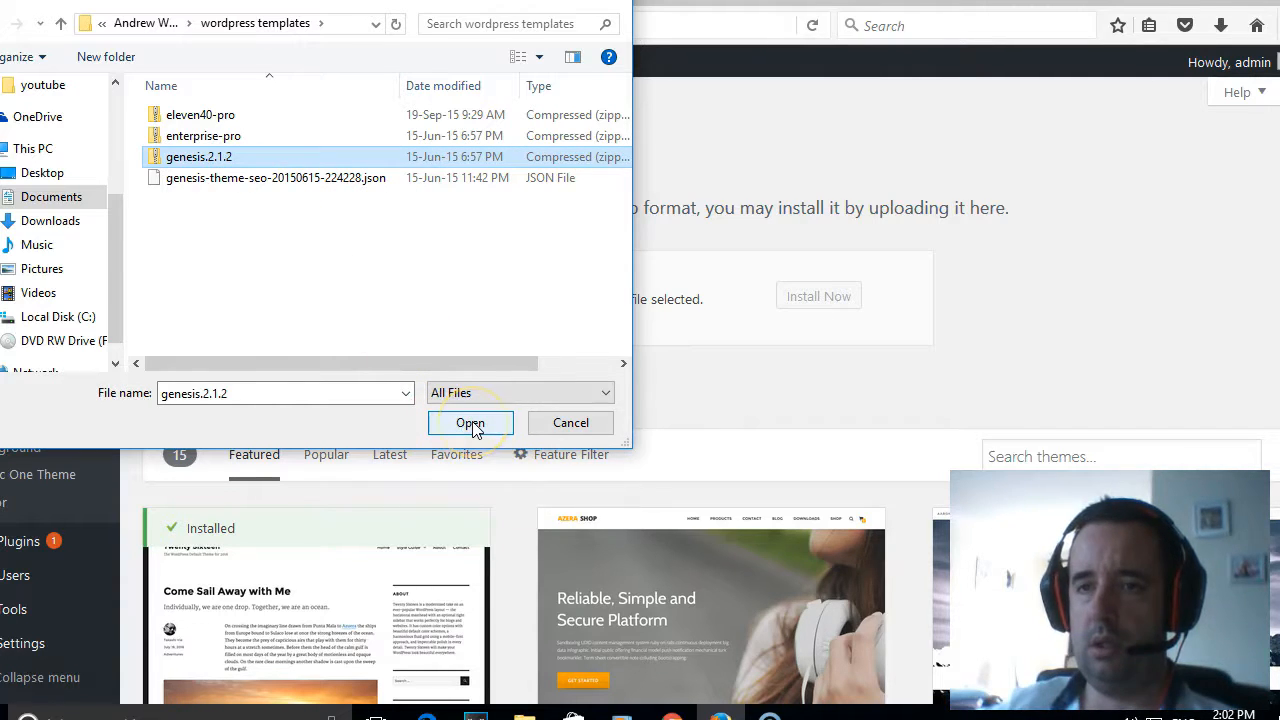
click(472, 424)
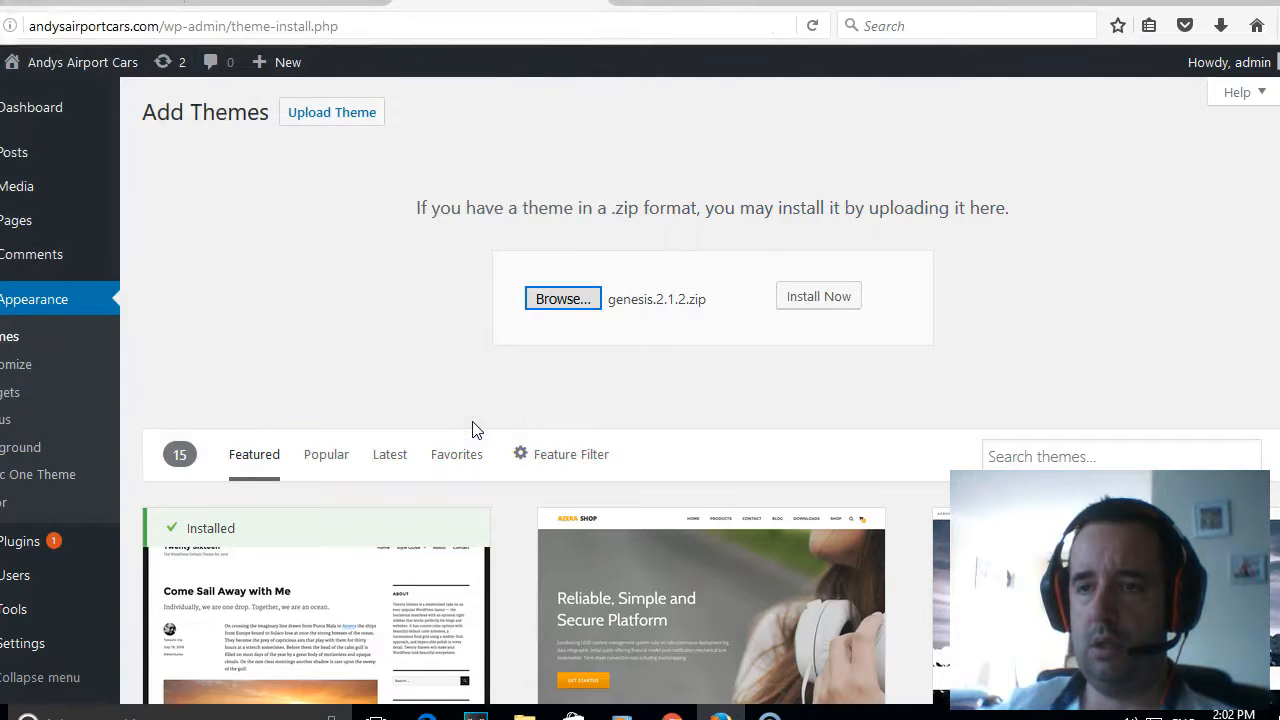
- Install the uploaded Genesis theme and activate it on the site
click(838, 296)
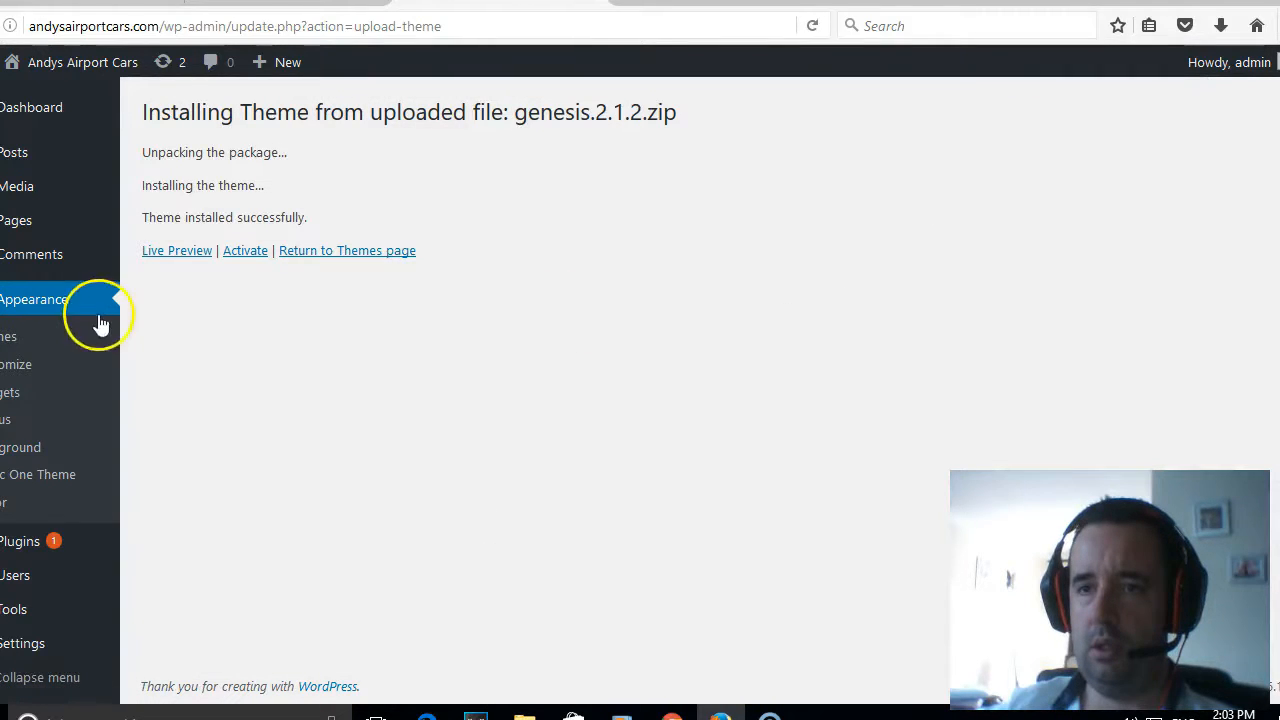
click(261, 259)
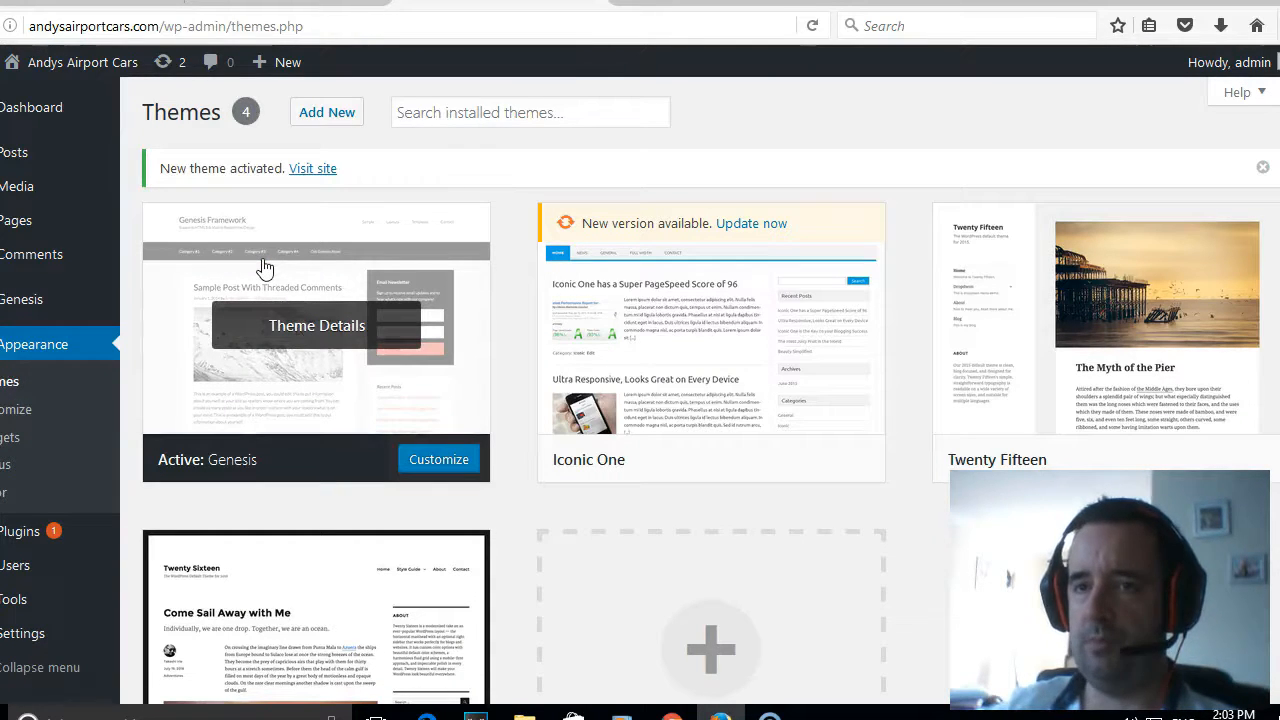
click(255, 243)
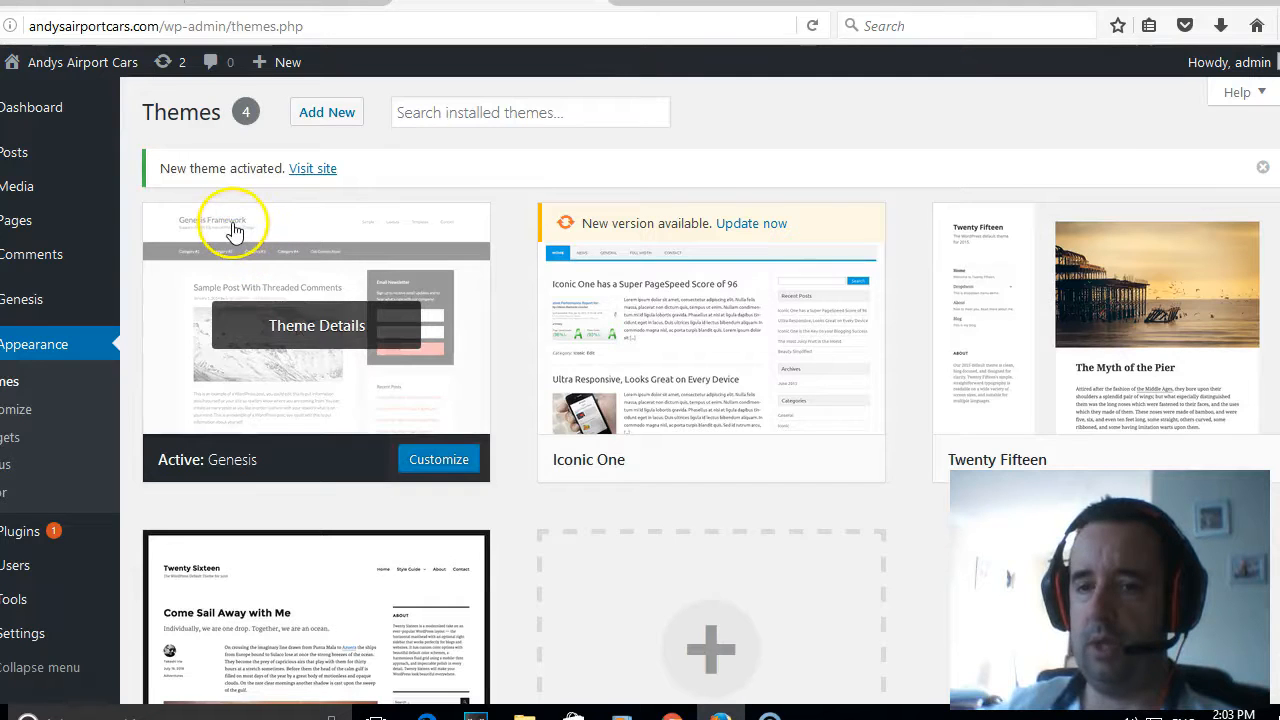
- View the live Andys Airport Cars home page and look over how the Genesis theme displays it down to the footer
mouse_move(115, 78)
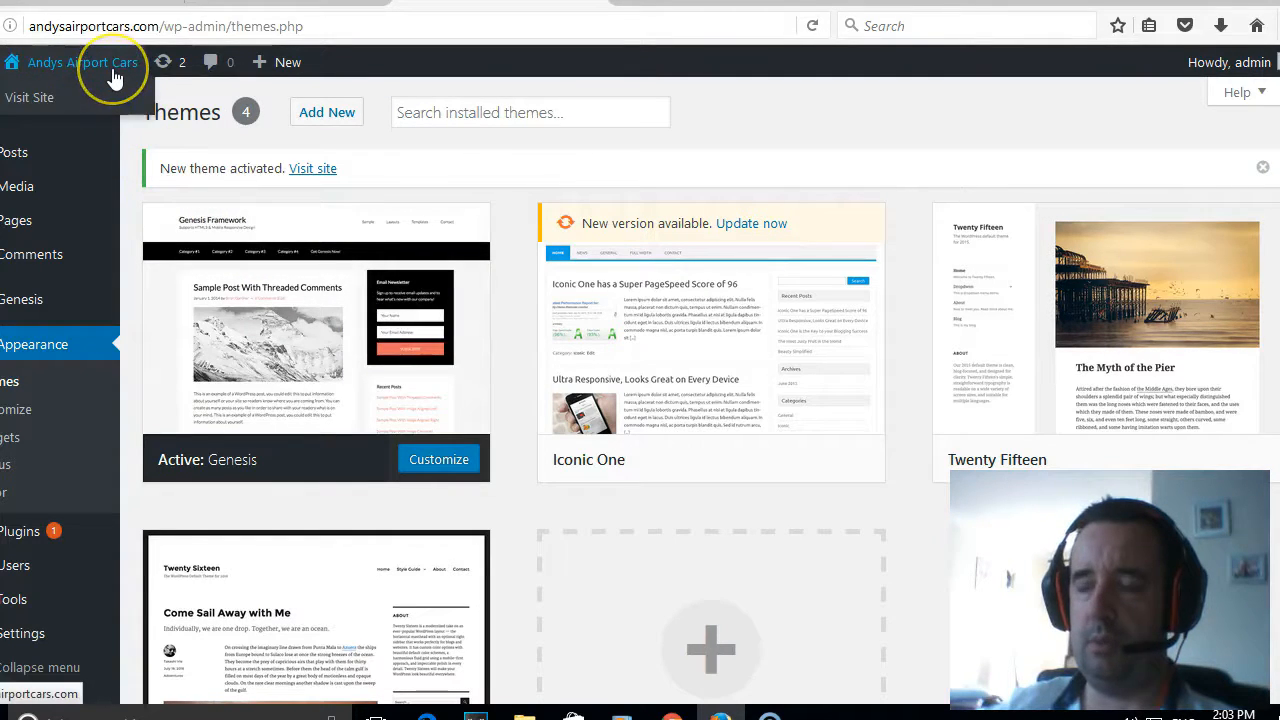
click(31, 100)
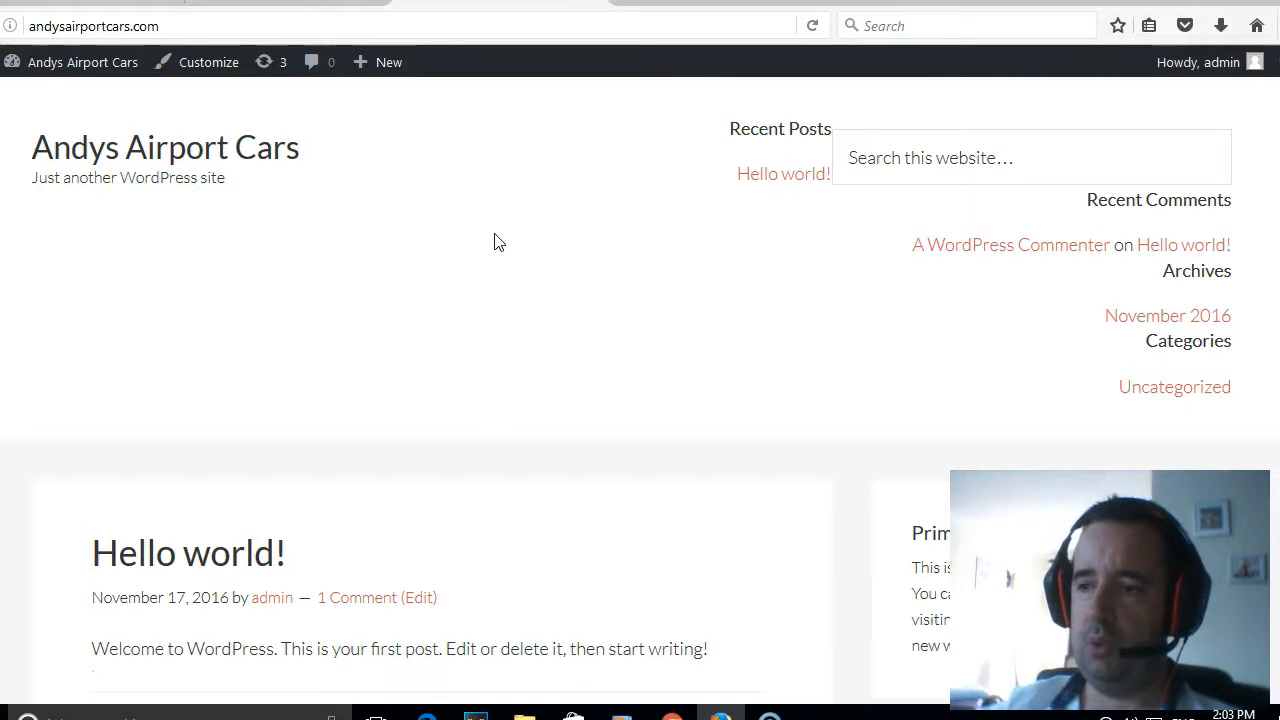
scroll(508, 286, down, 3)
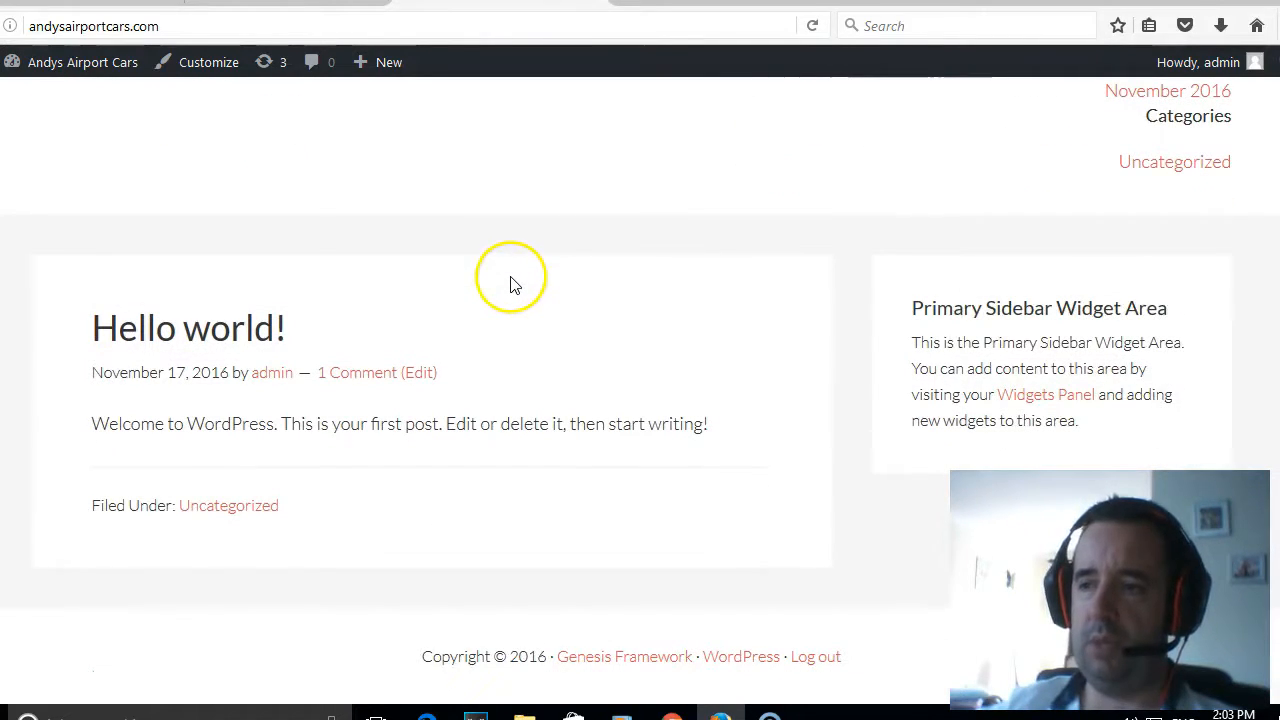
scroll(510, 286, up, 3)
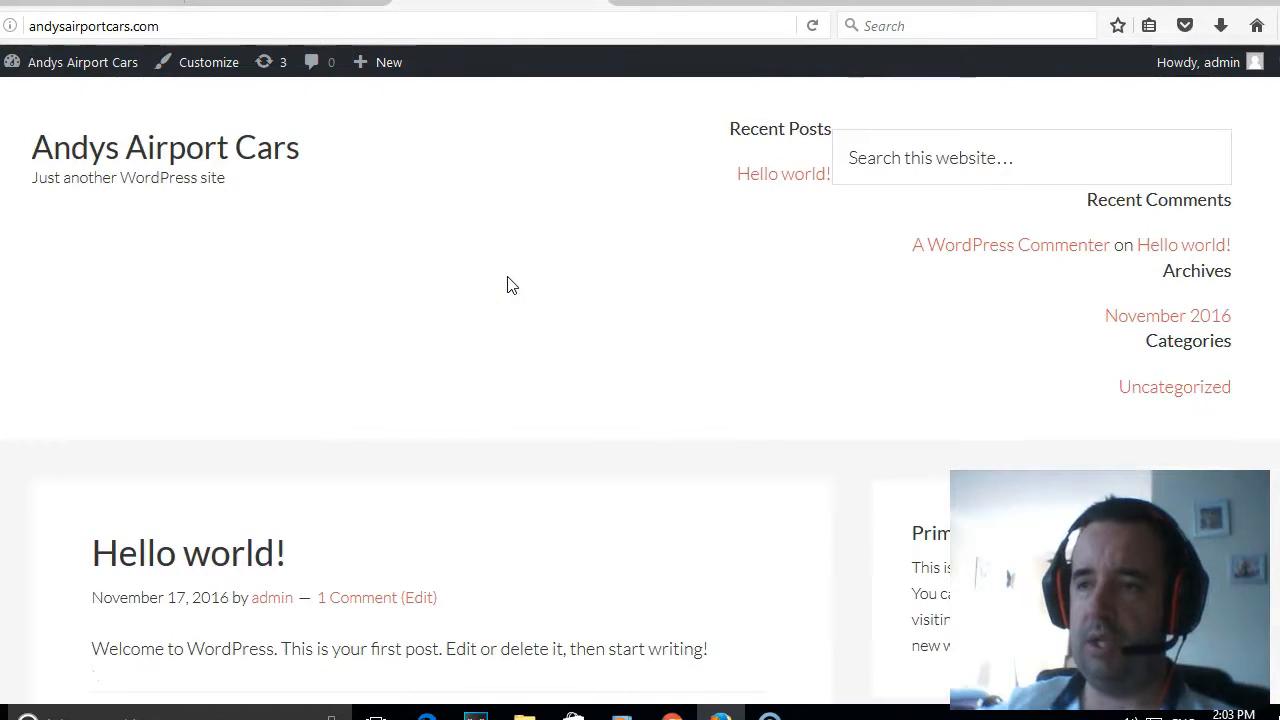
click(378, 136)
- Return to the site's theme management and bring up the upload form for adding another theme
mouse_move(80, 62)
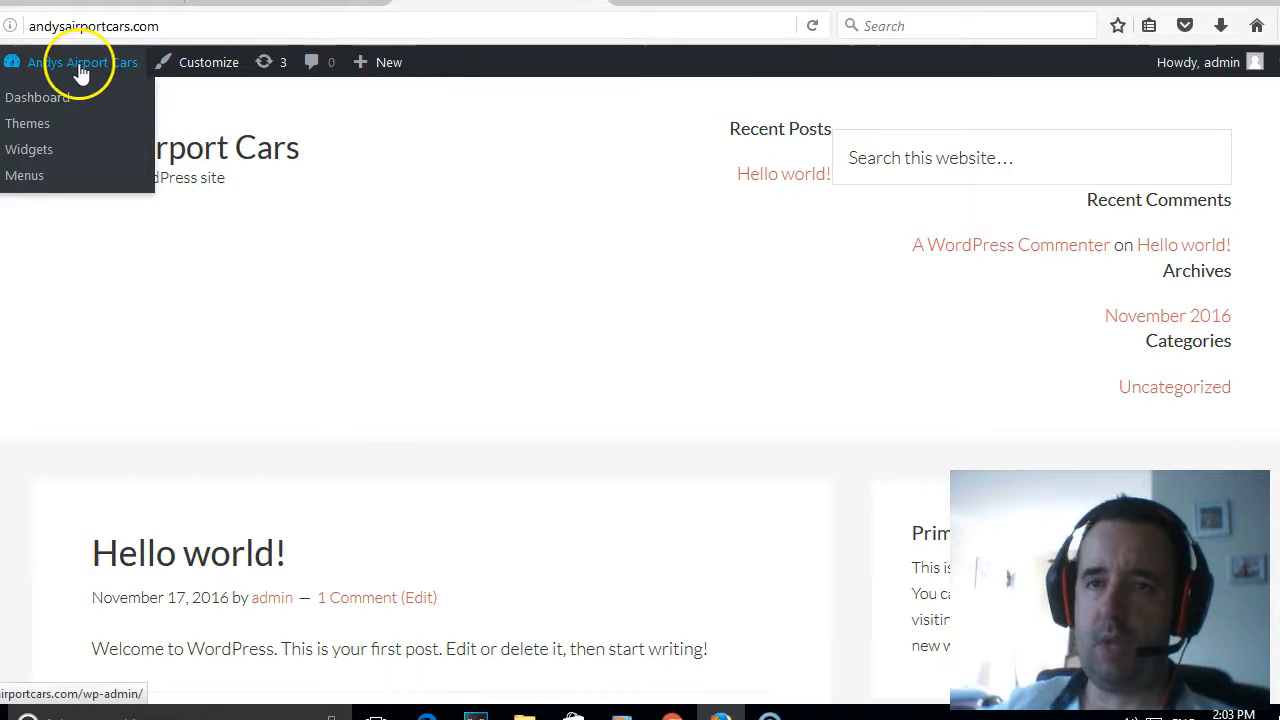
click(45, 127)
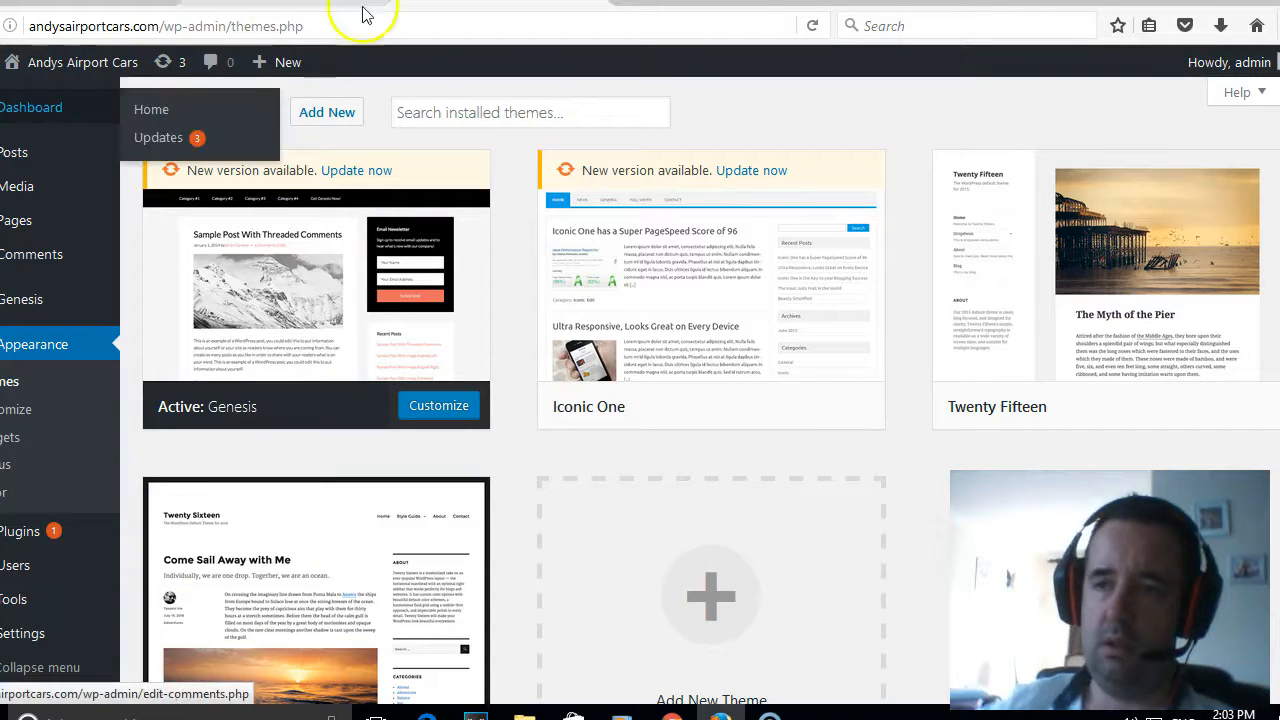
click(327, 113)
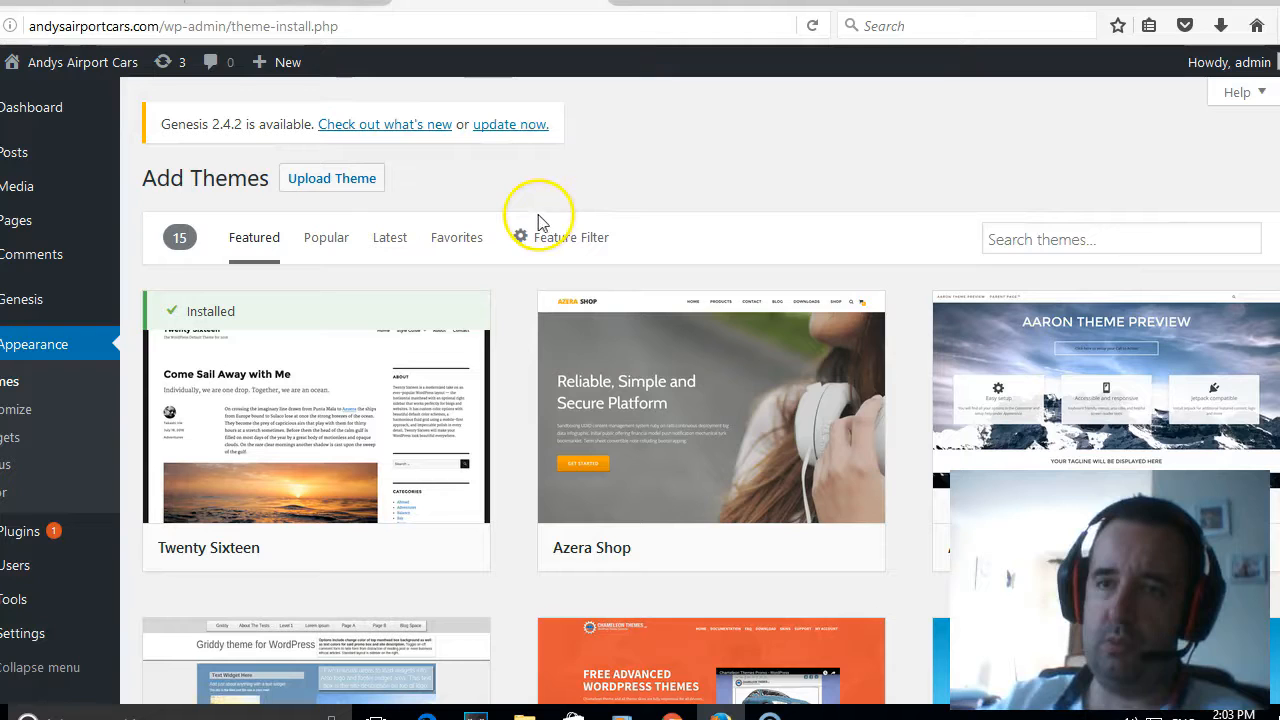
click(346, 184)
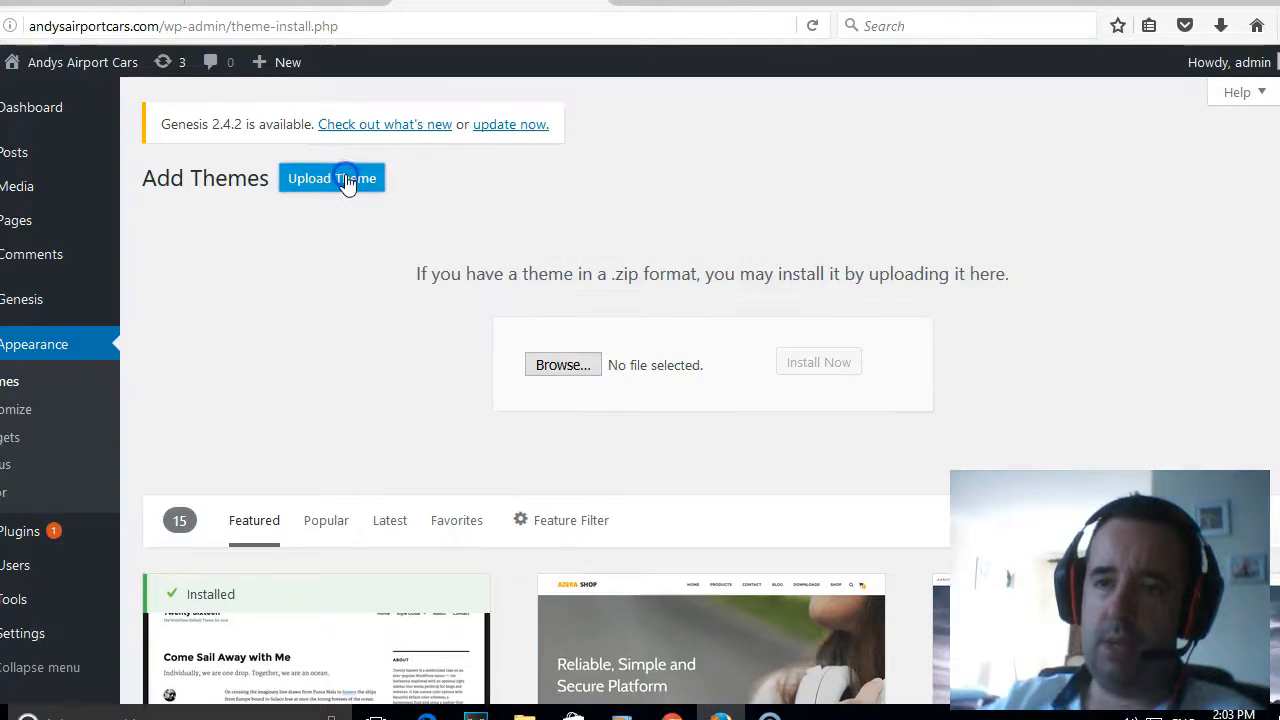
- Install the theme from eleven40-pro.zip in the wordpress templates folder and activate it on the site
click(565, 365)
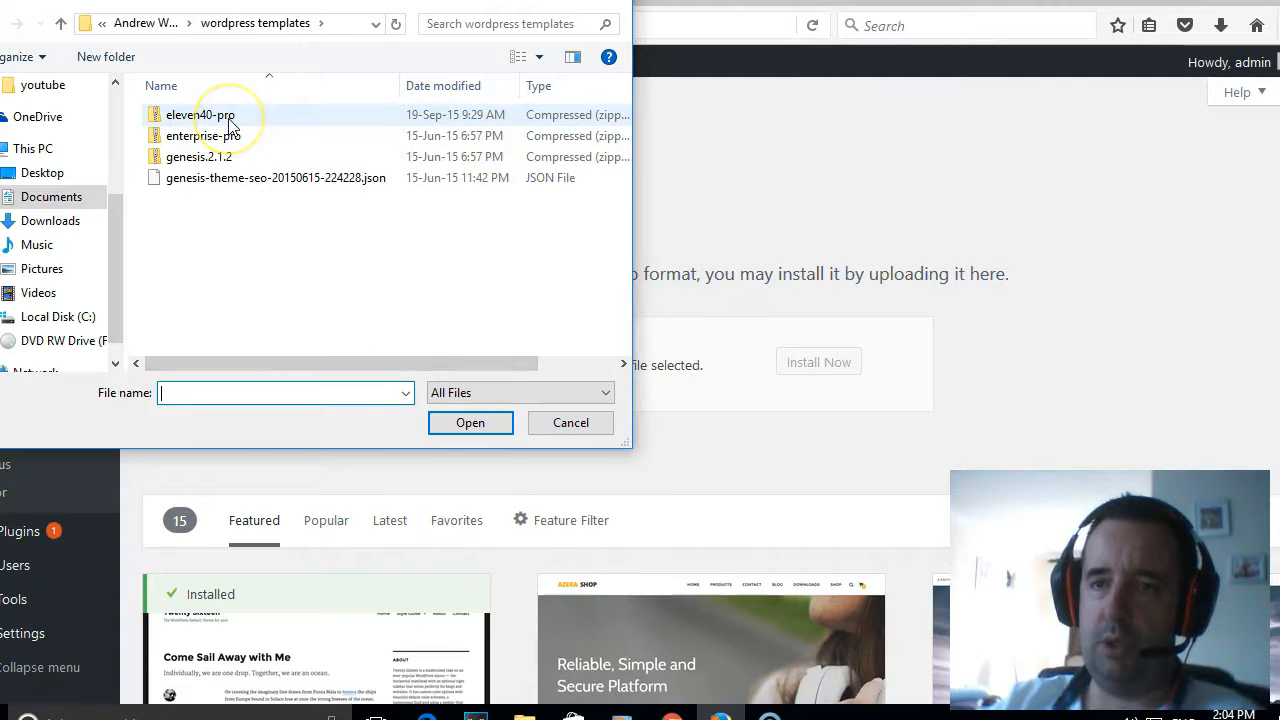
click(229, 118)
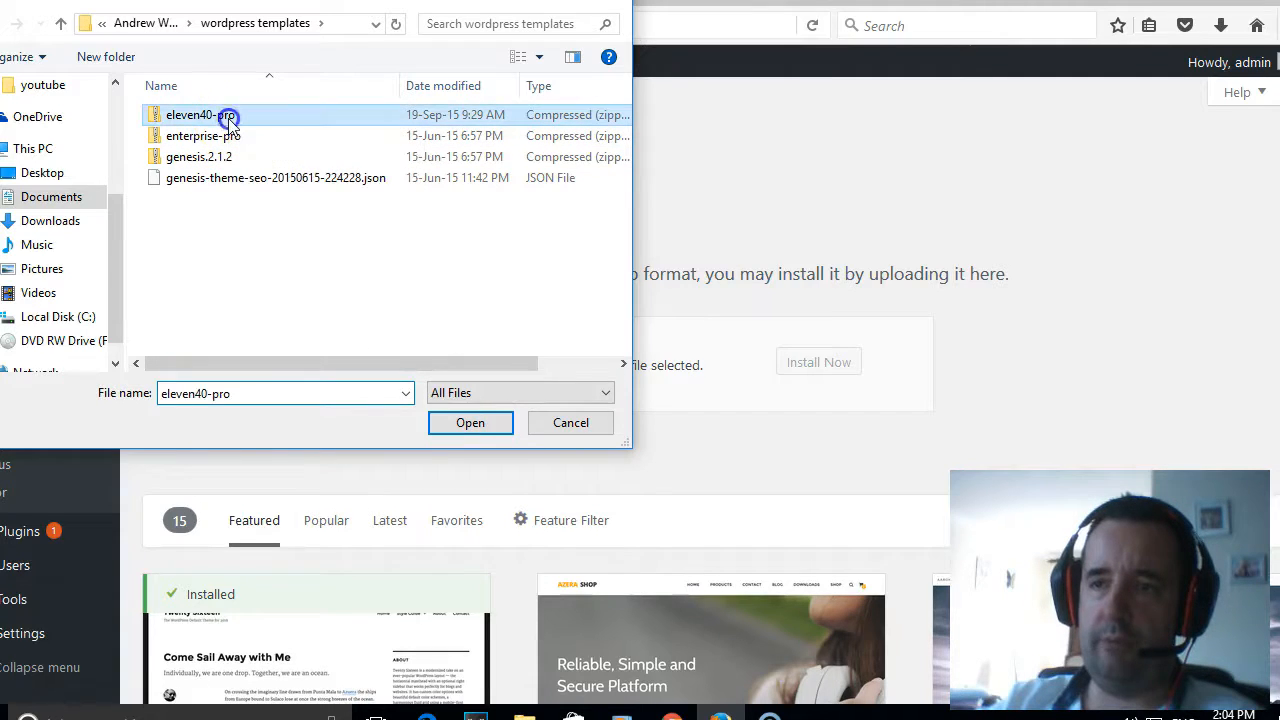
click(458, 425)
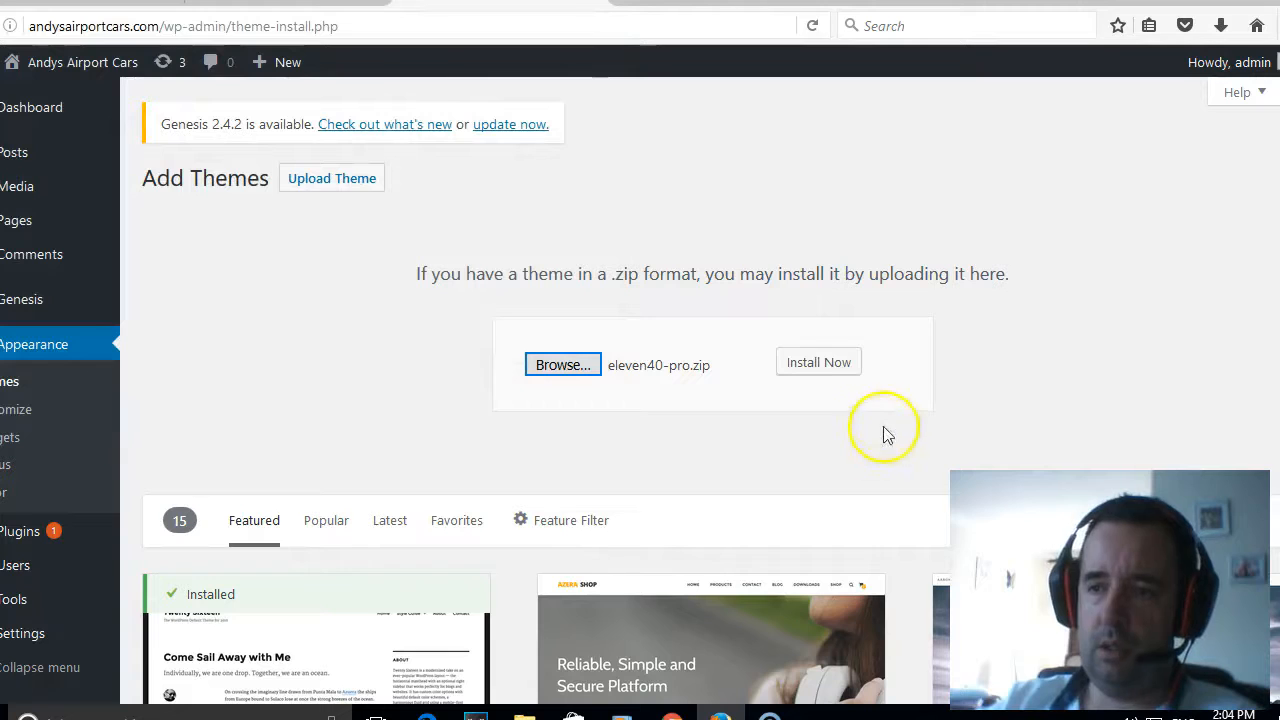
click(854, 371)
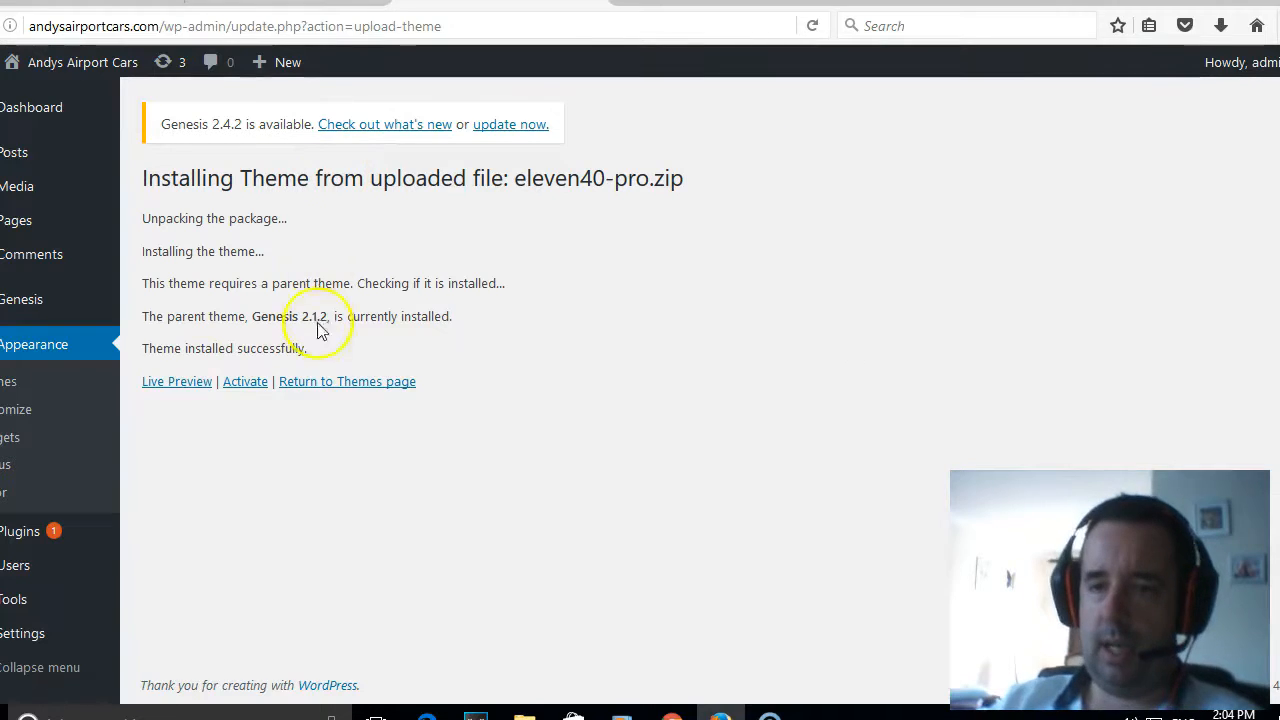
click(235, 385)
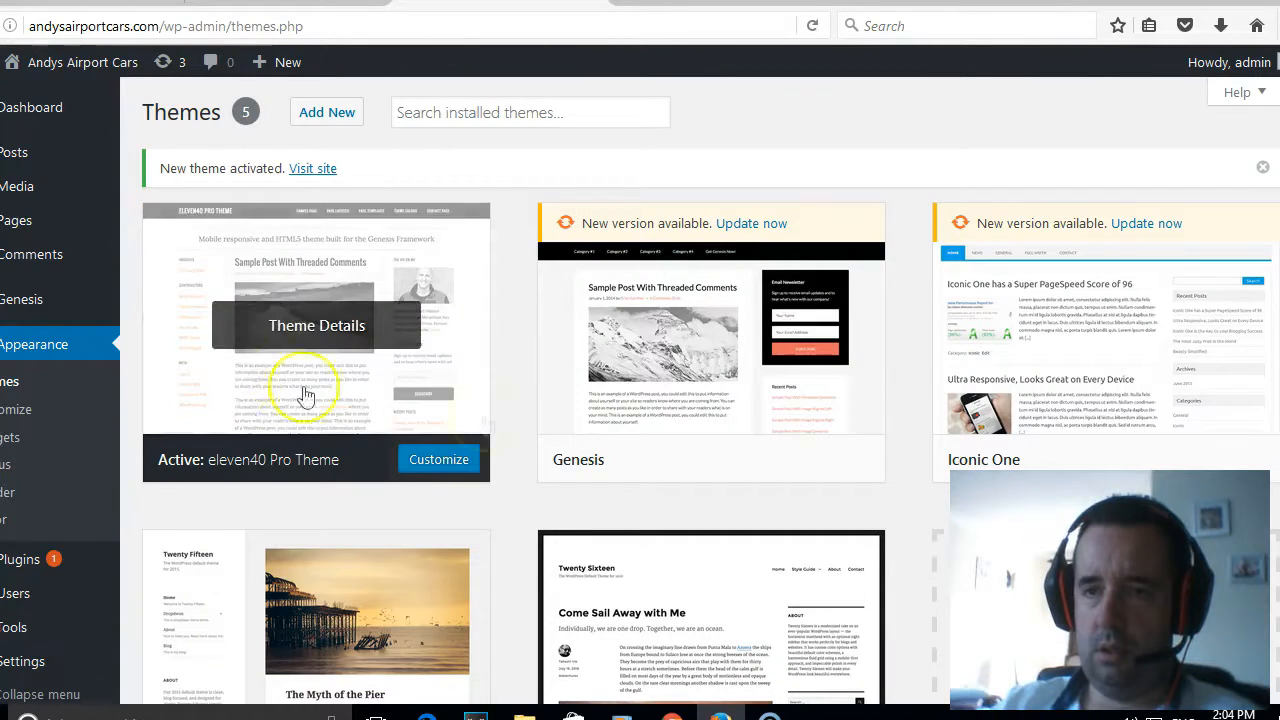
- View the live home page with the eleven40 Pro theme and review its columns, sidebars and footer
mouse_move(63, 62)
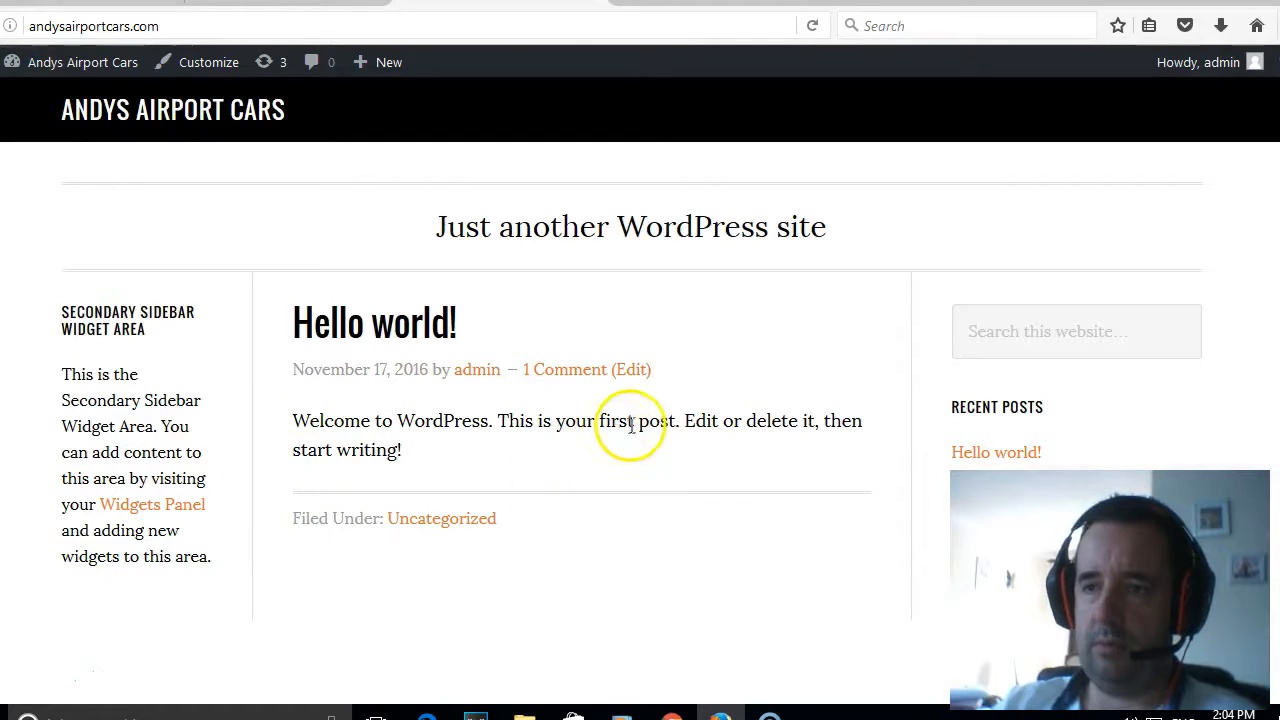
scroll(639, 420, down, 1)
scroll(640, 422, down, 3)
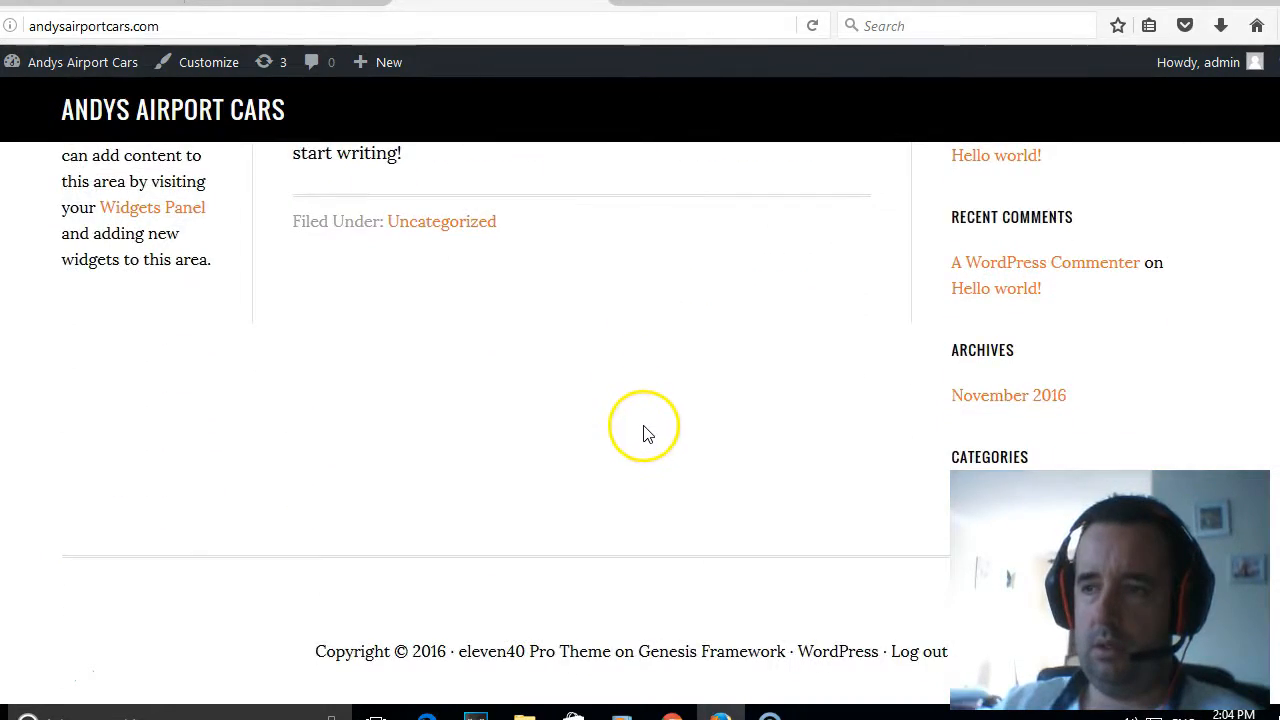
scroll(644, 433, up, 3)
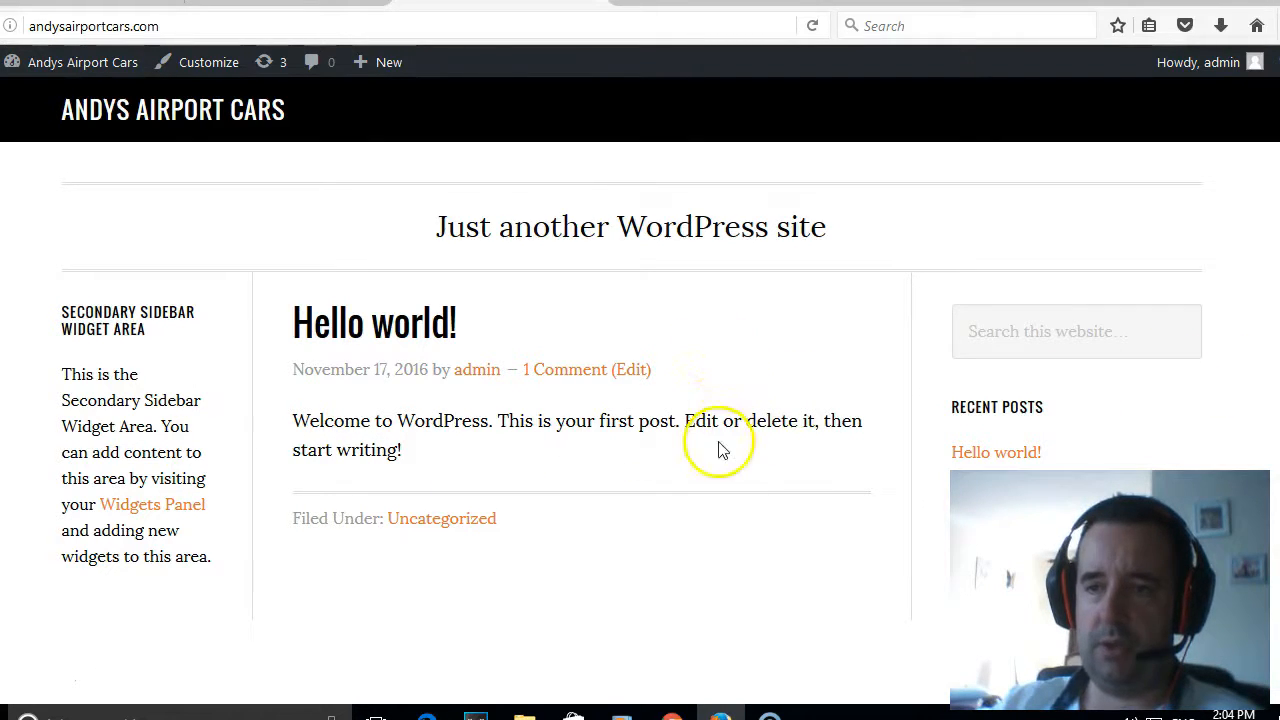
scroll(705, 369, down, 5)
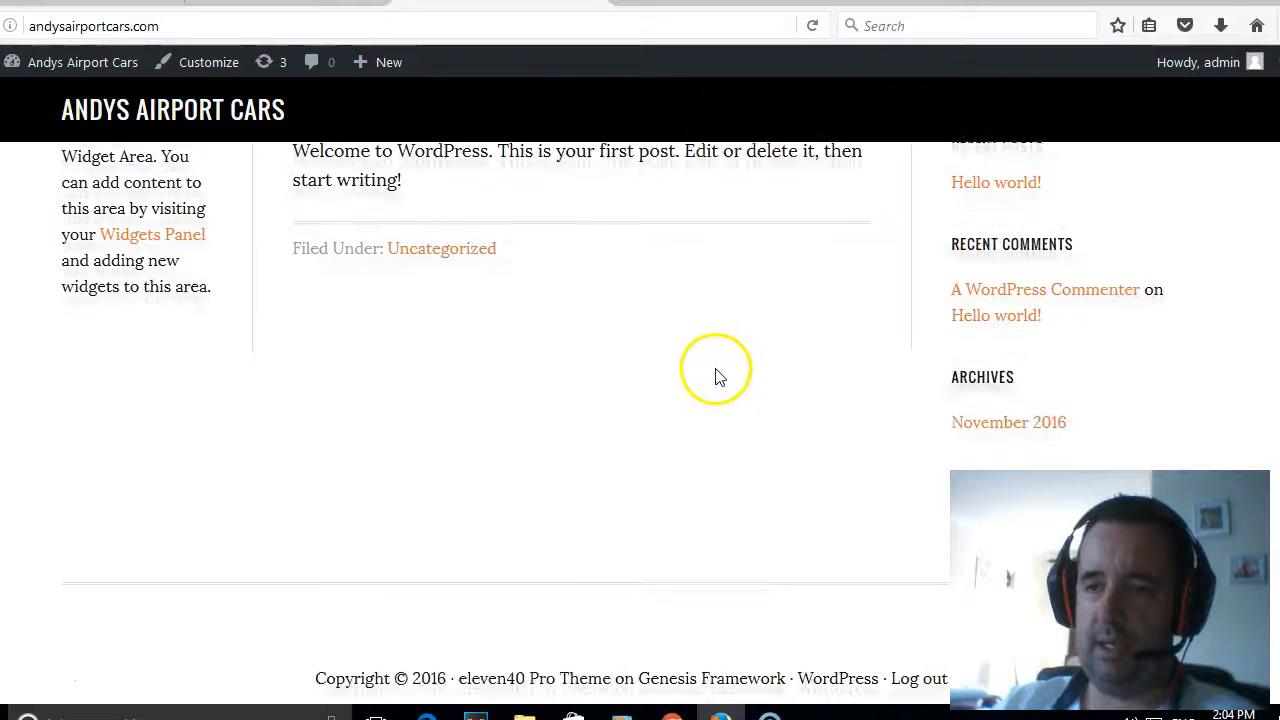
scroll(722, 383, up, 5)
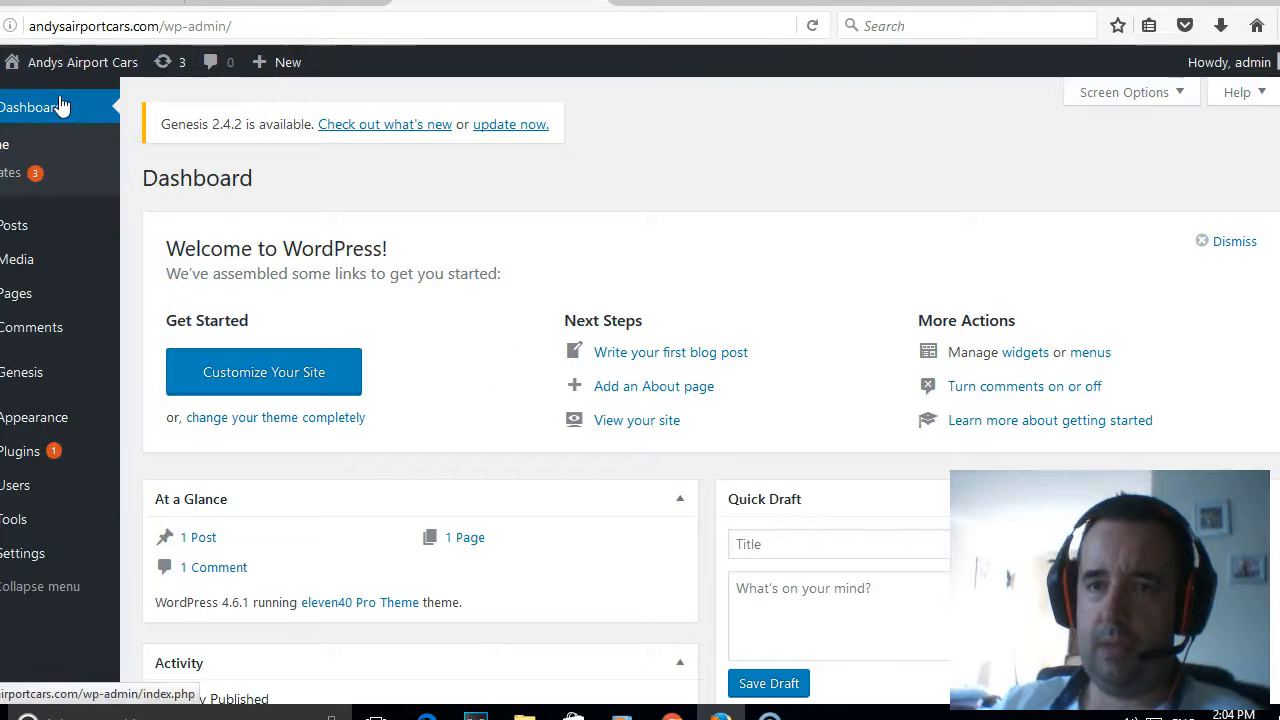
- Set the color style to eleven40 Pro Red in the Genesis theme settings and save the settings
mouse_move(70, 565)
mouse_move(64, 390)
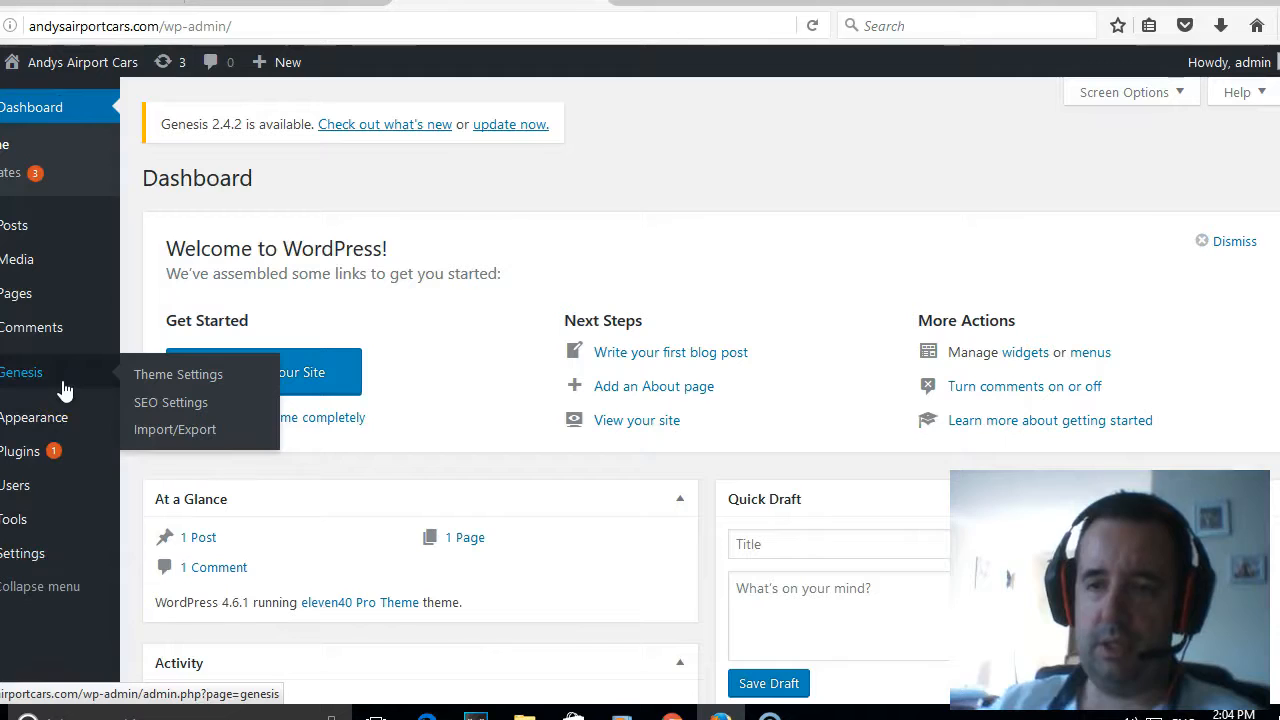
click(197, 378)
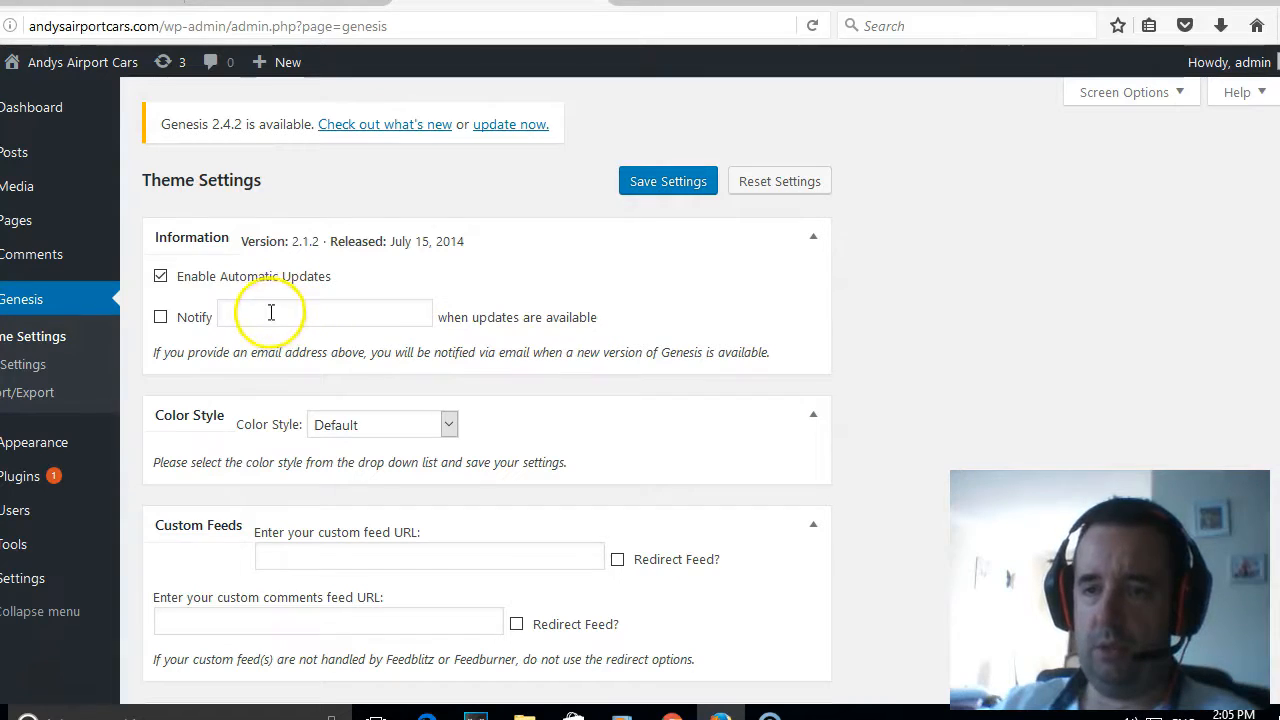
click(395, 430)
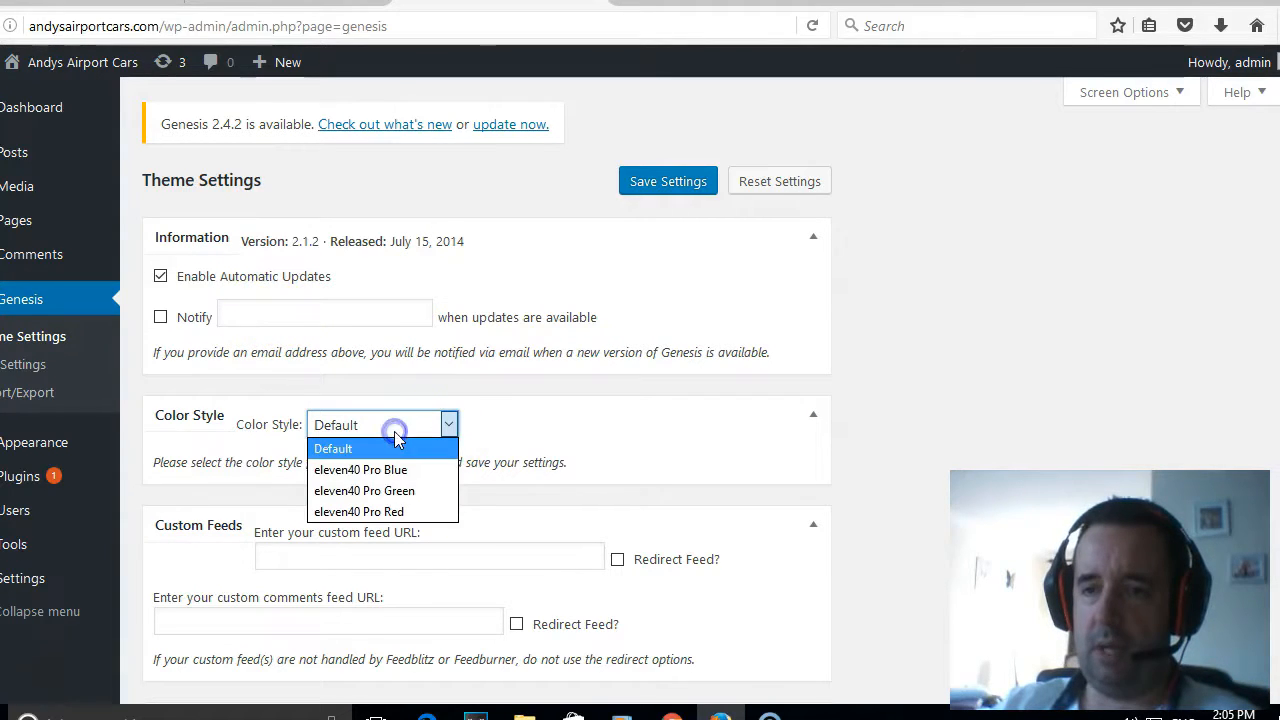
click(415, 512)
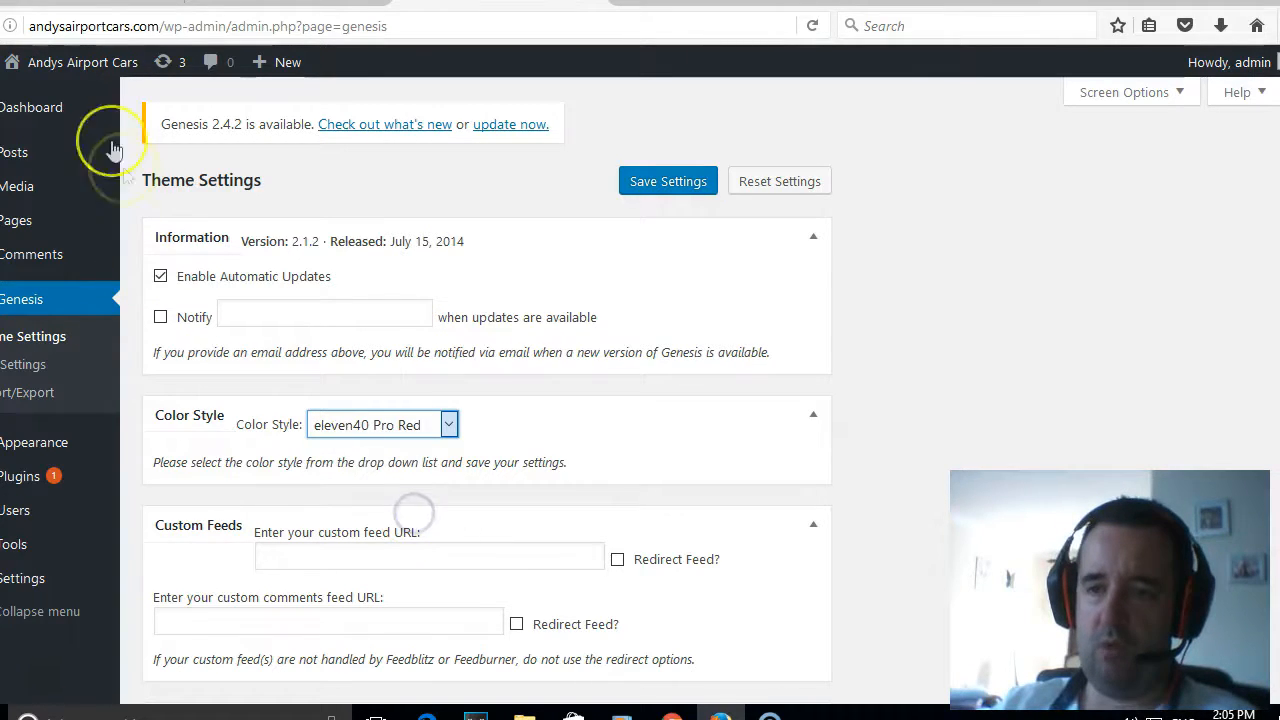
click(672, 184)
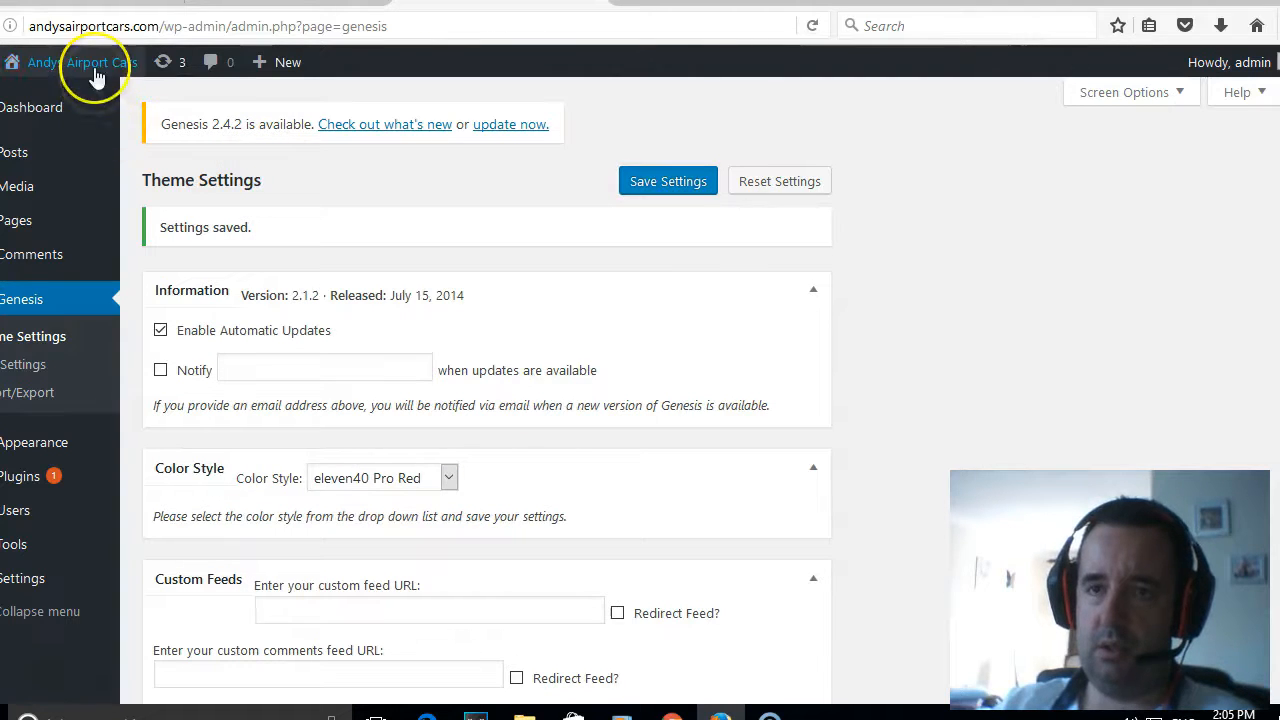
- View the live home page to check the red color style across its content
mouse_move(90, 65)
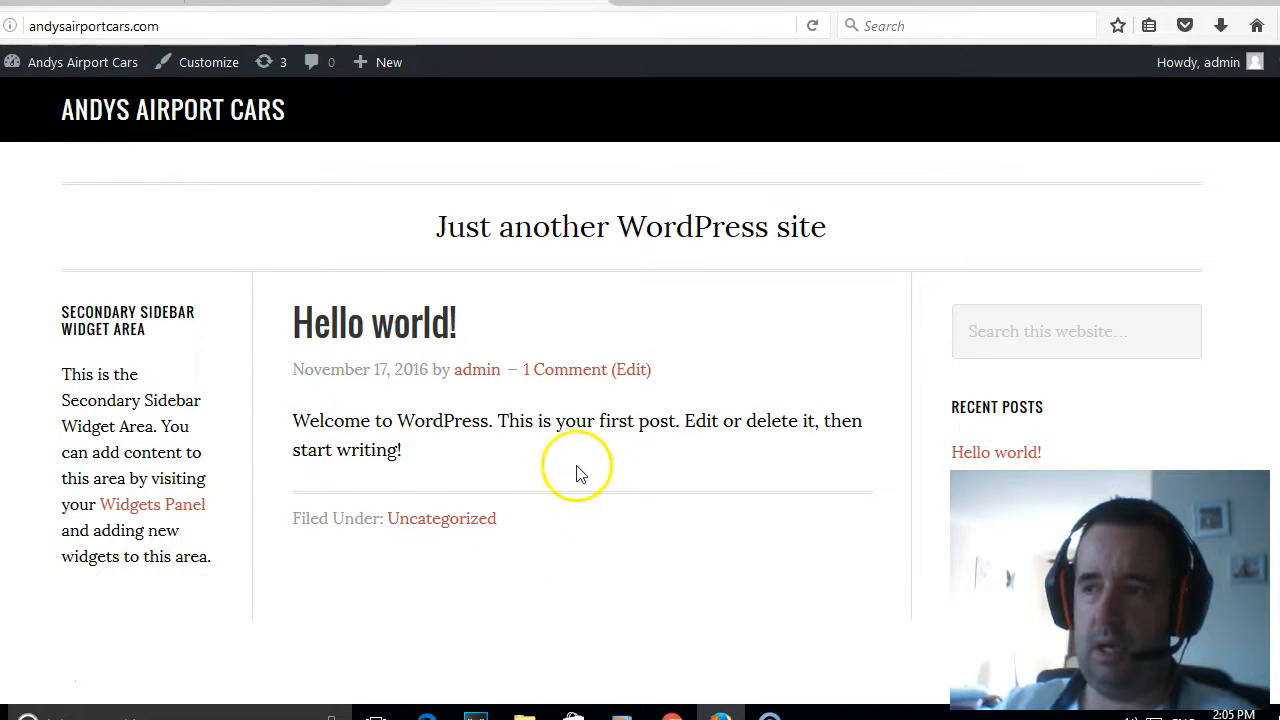
scroll(583, 475, down, 3)
scroll(575, 470, up, 3)
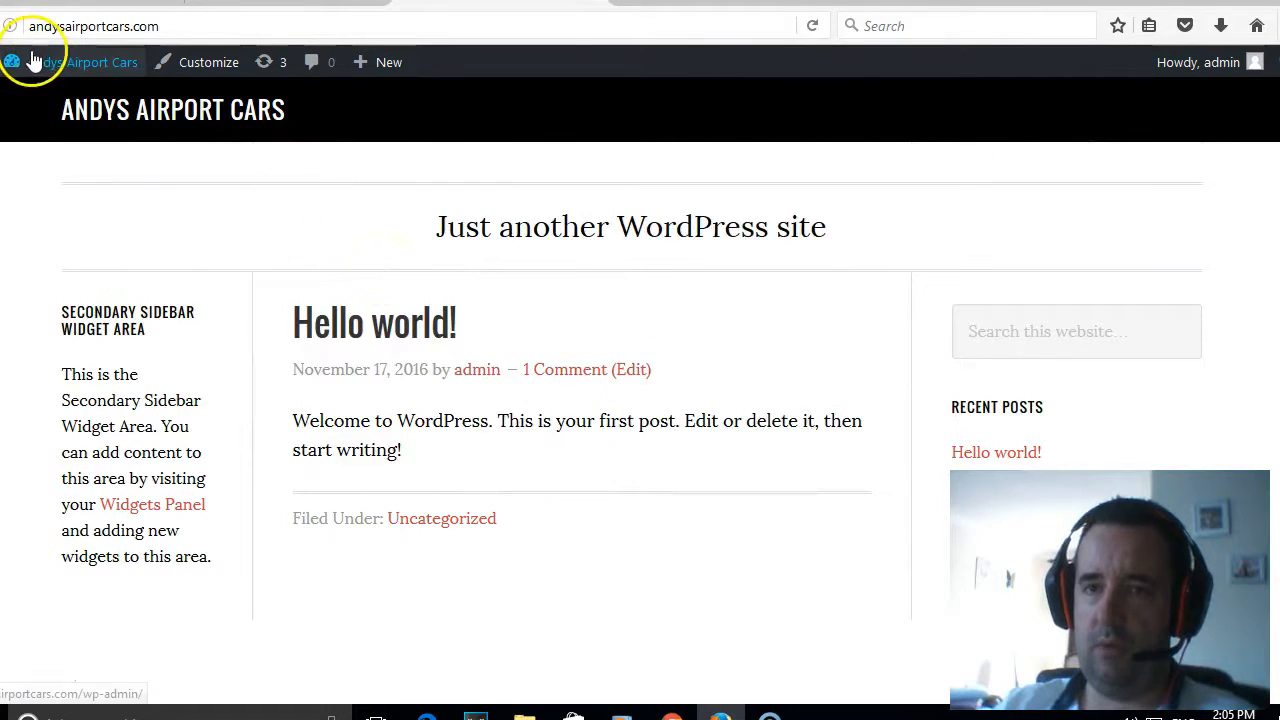
- Return to the Genesis theme settings and change the color style to Default
mouse_move(30, 62)
click(40, 100)
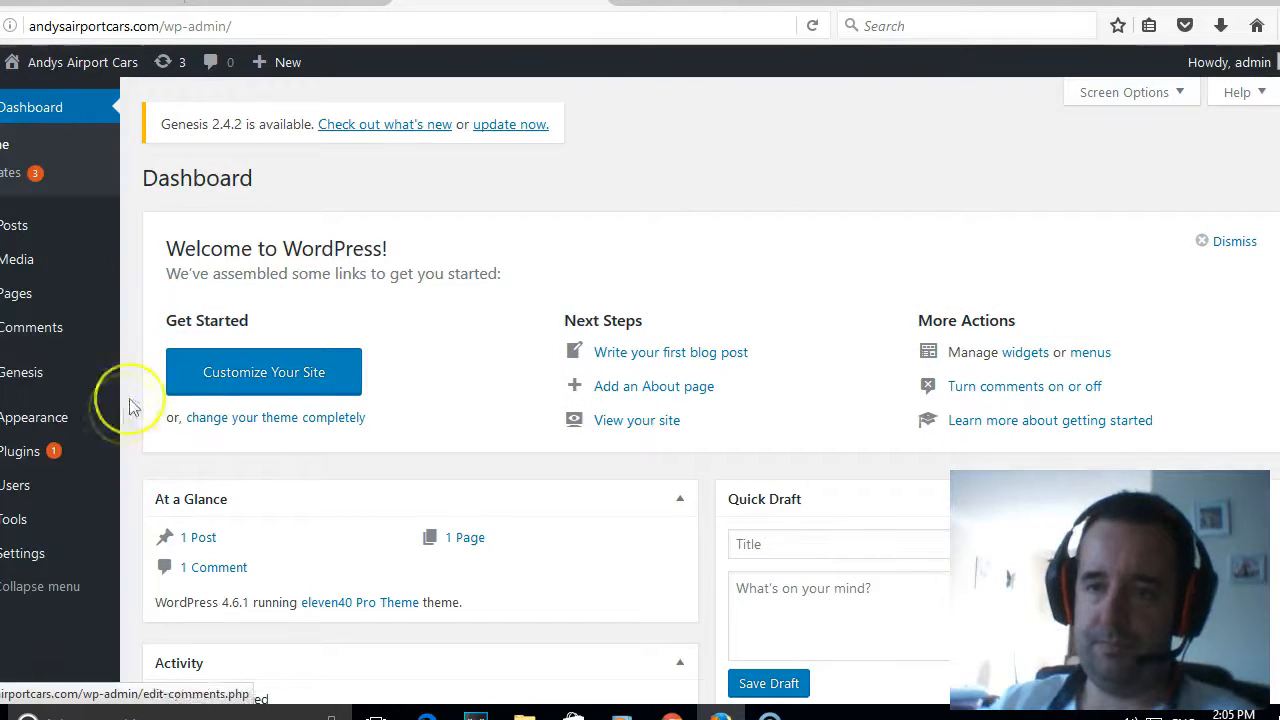
mouse_move(45, 383)
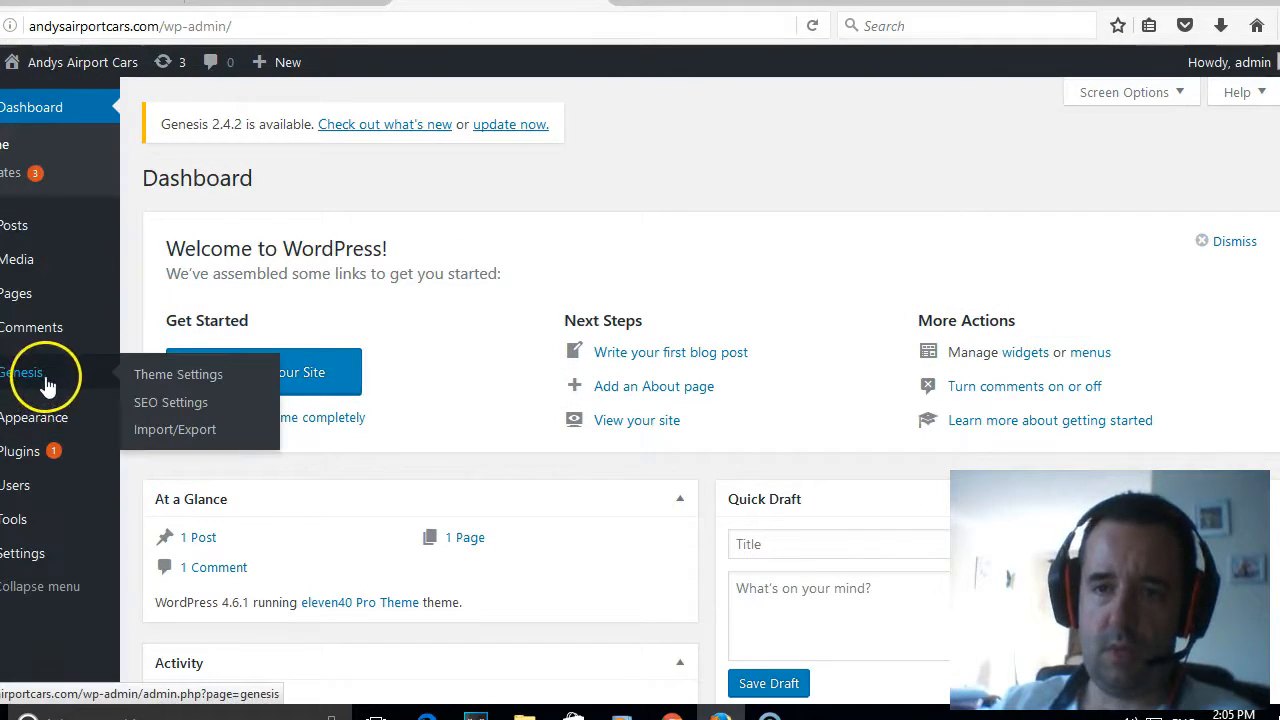
click(165, 372)
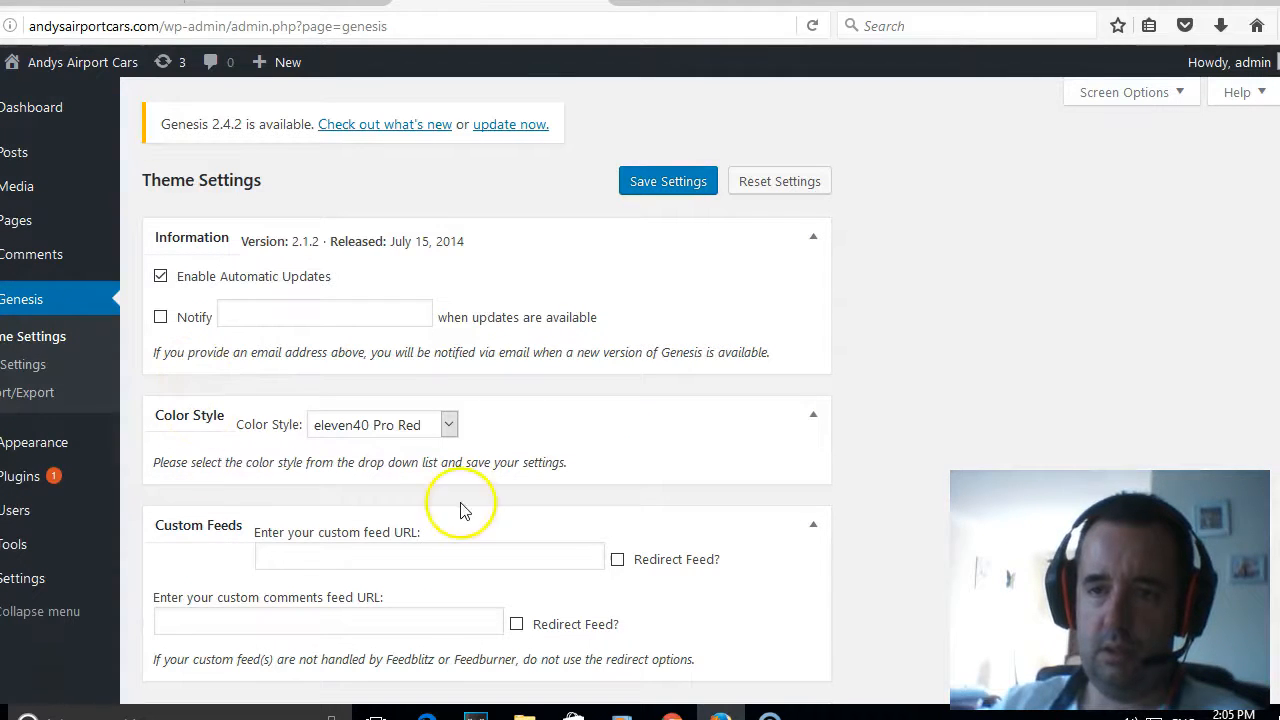
click(430, 426)
click(434, 428)
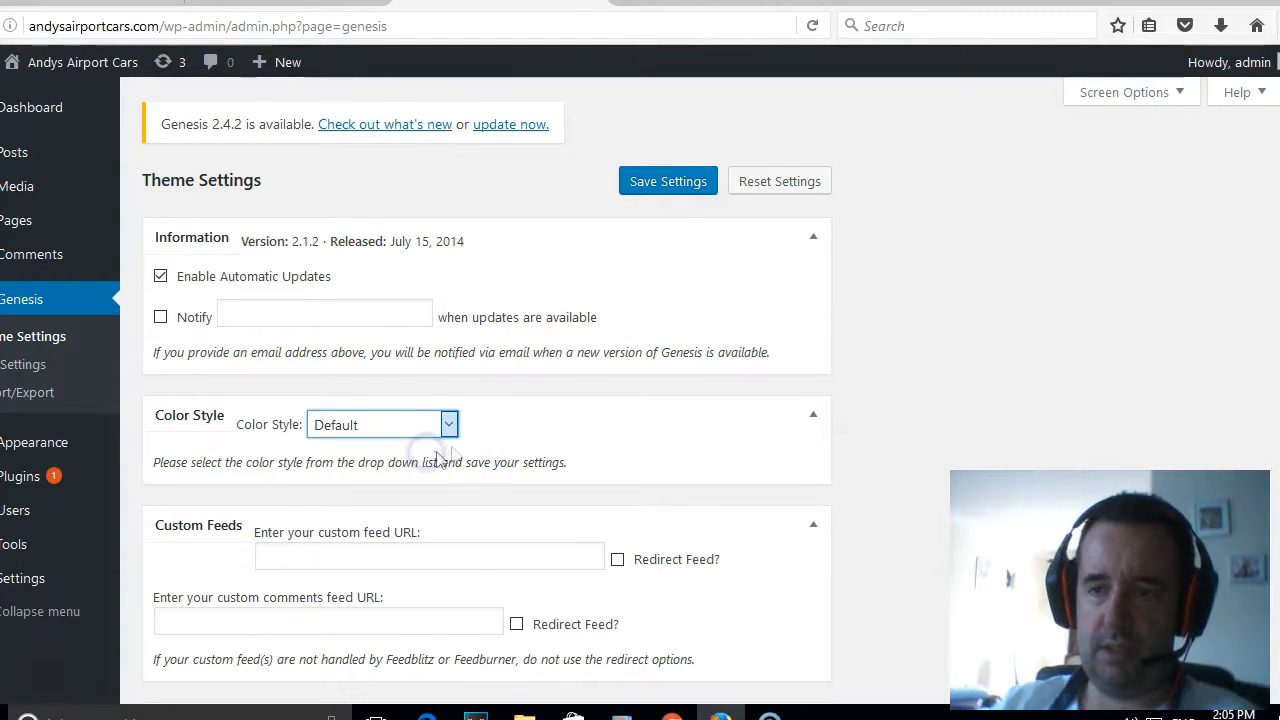
click(1029, 306)
- Set the default layout to content with one sidebar on its right, and enable breadcrumbs on the homepage, posts and pages
scroll(1015, 305, down, 5)
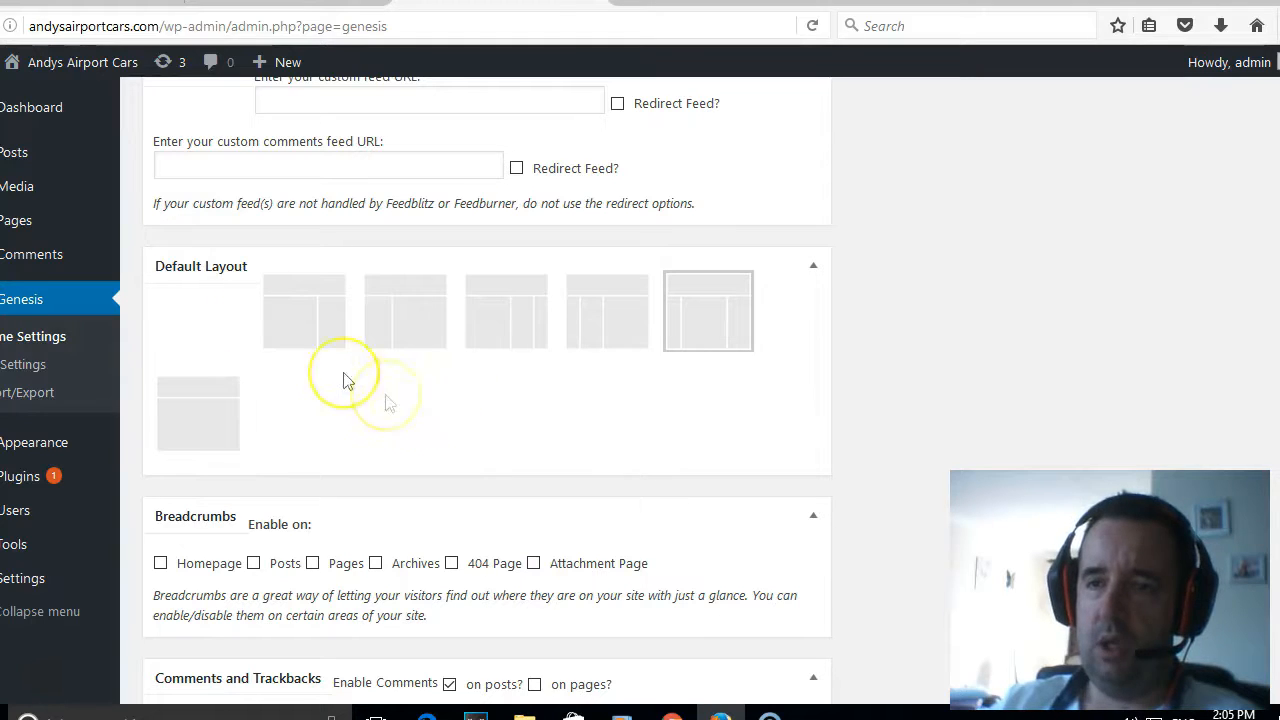
click(310, 320)
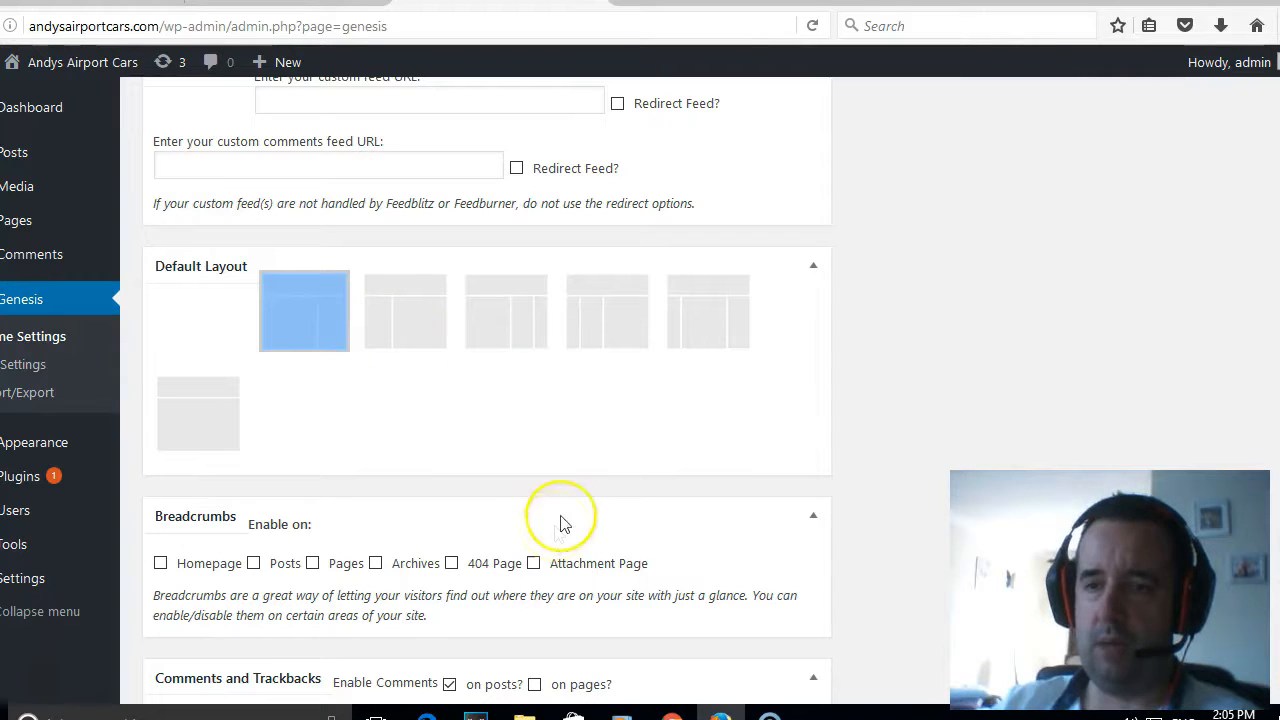
scroll(563, 451, down, 4)
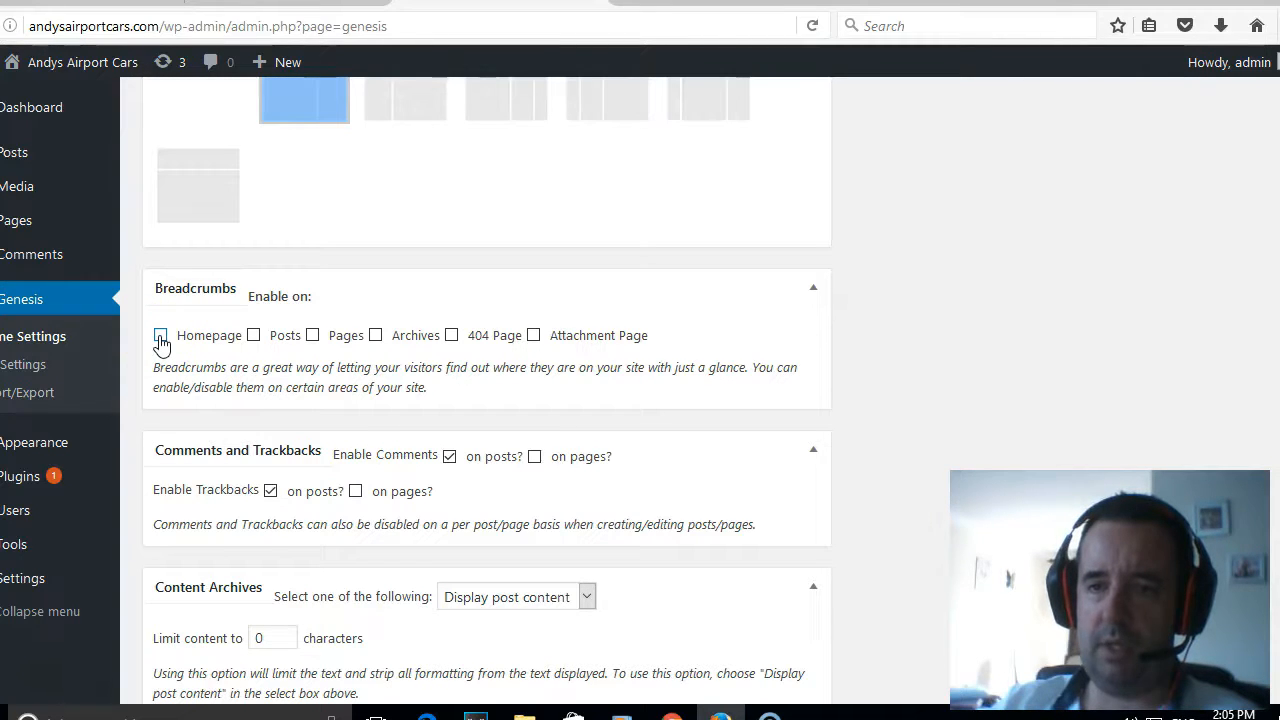
click(253, 335)
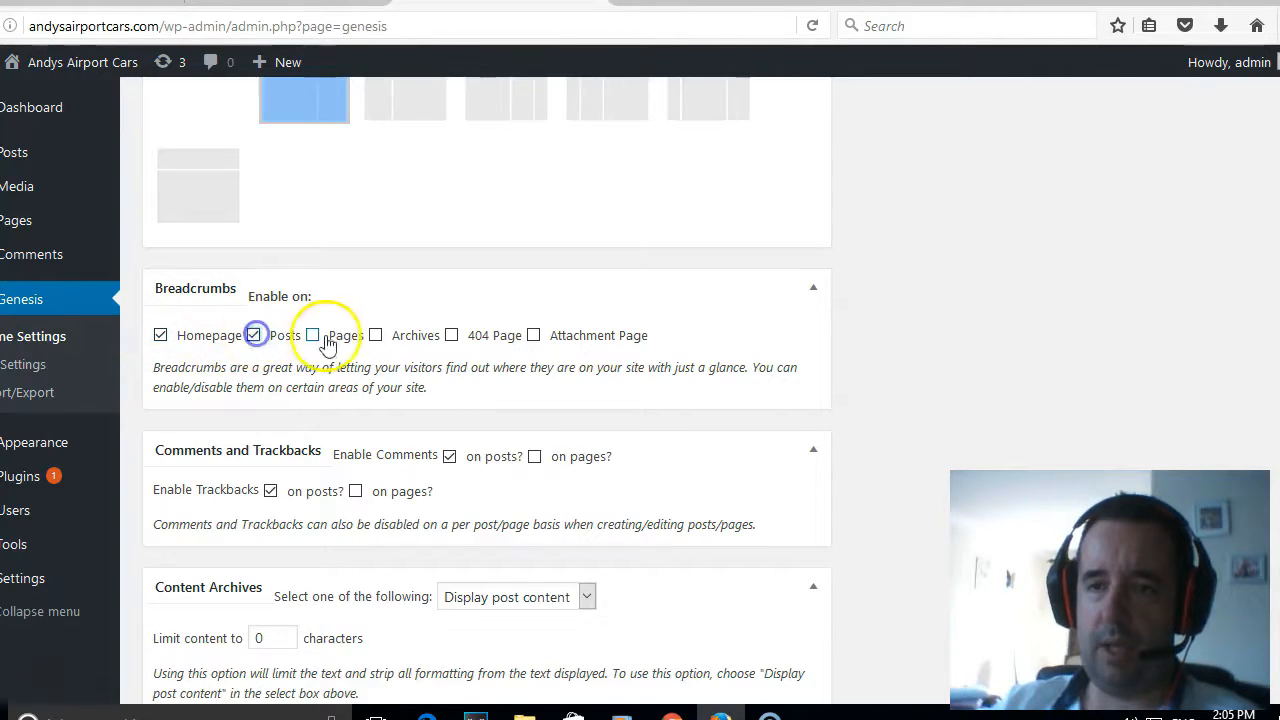
click(314, 337)
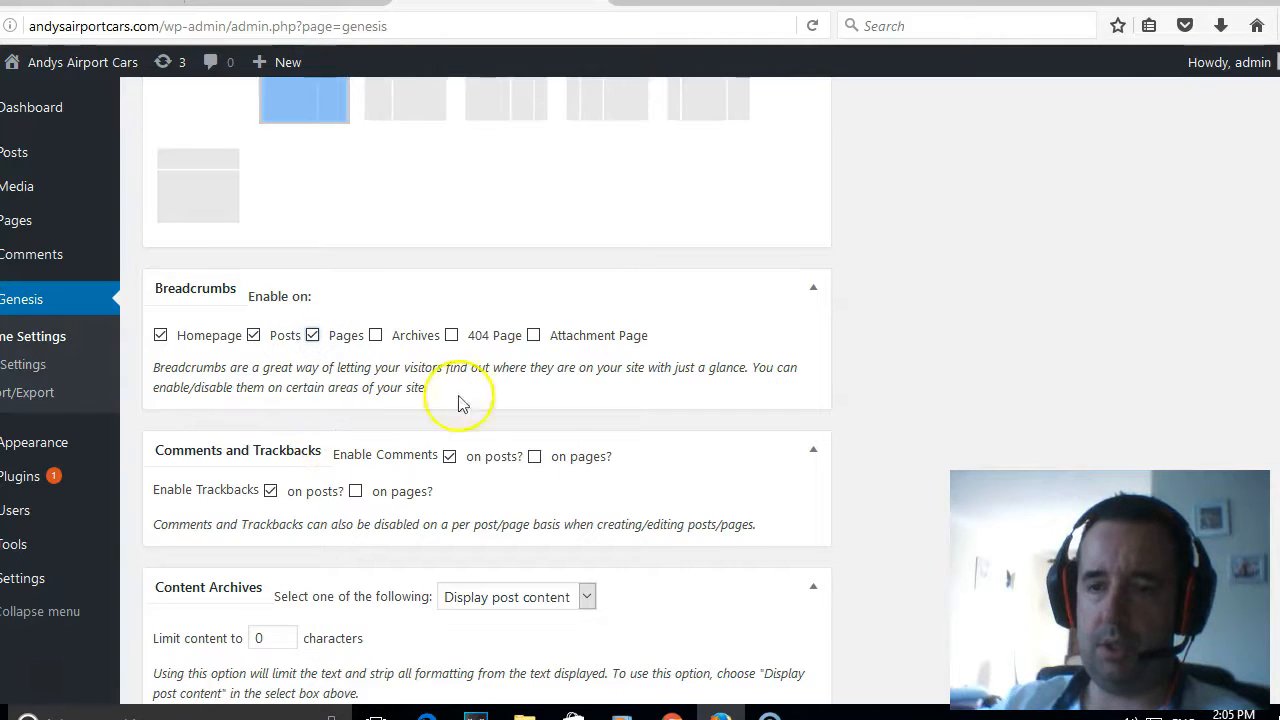
scroll(560, 393, down, 5)
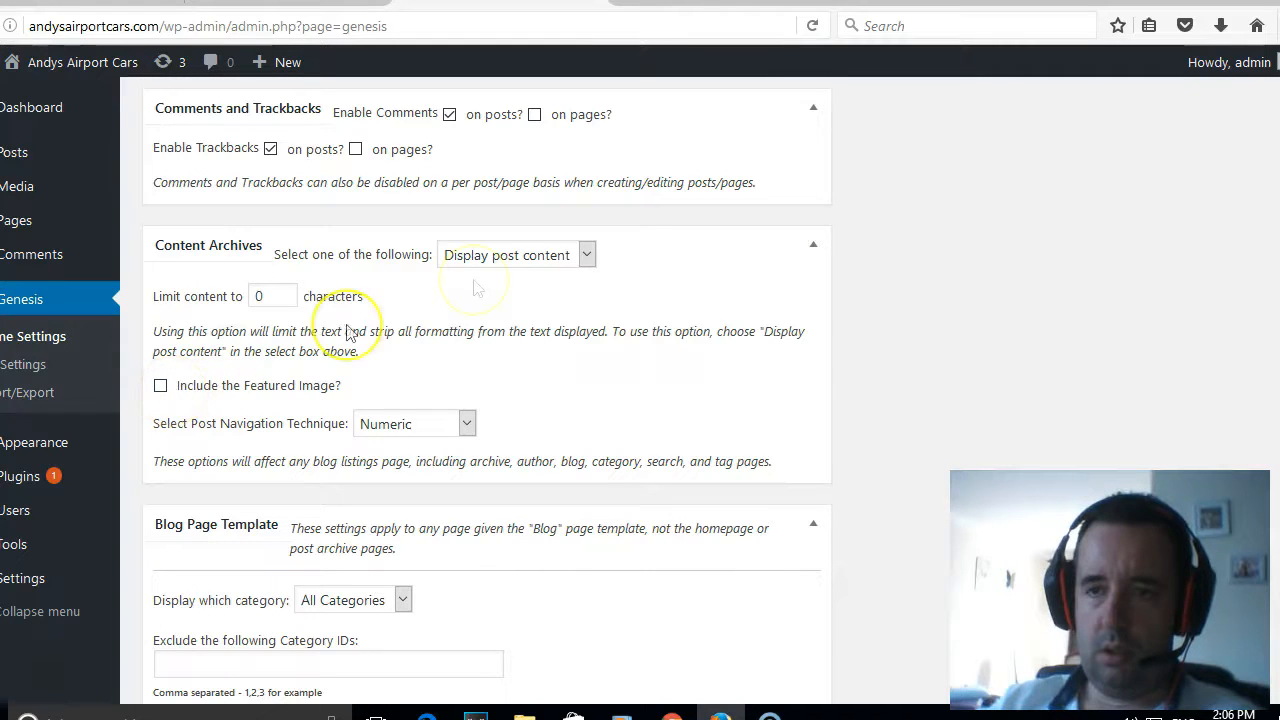
- Set the content archives to display post excerpts and include the featured image at medium (300 × 300) size with right alignment
click(543, 252)
click(525, 300)
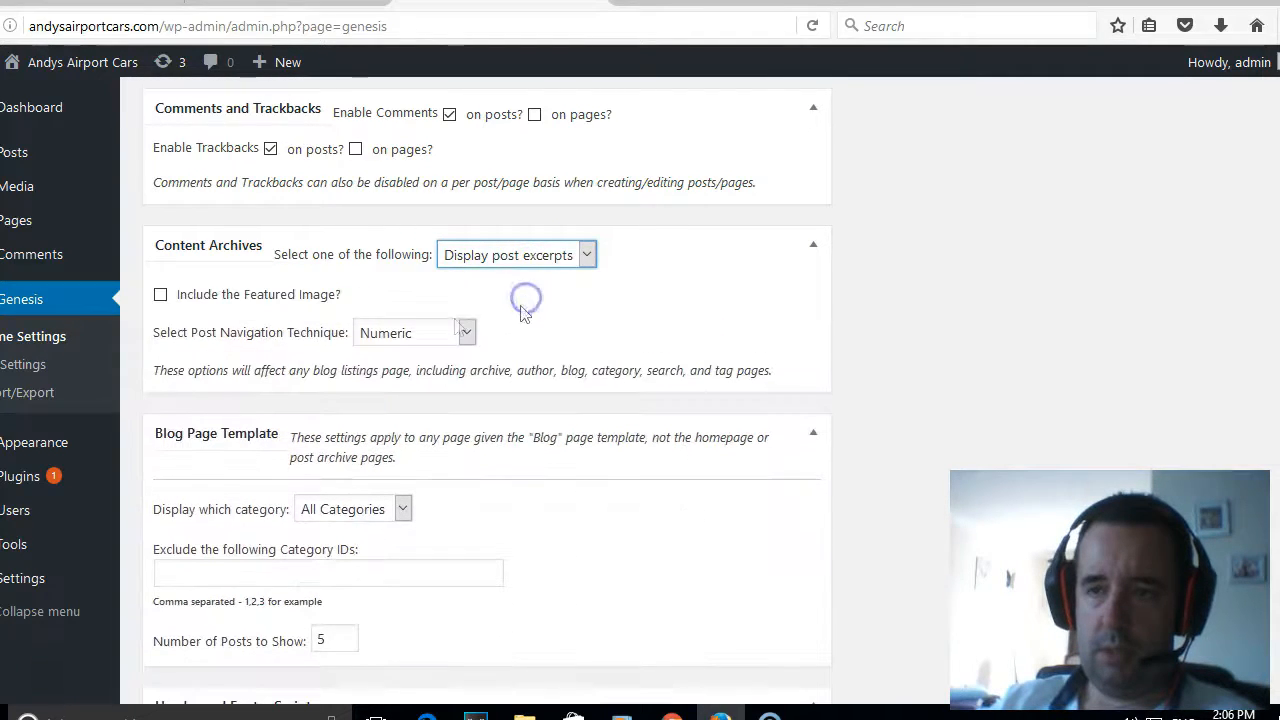
click(160, 296)
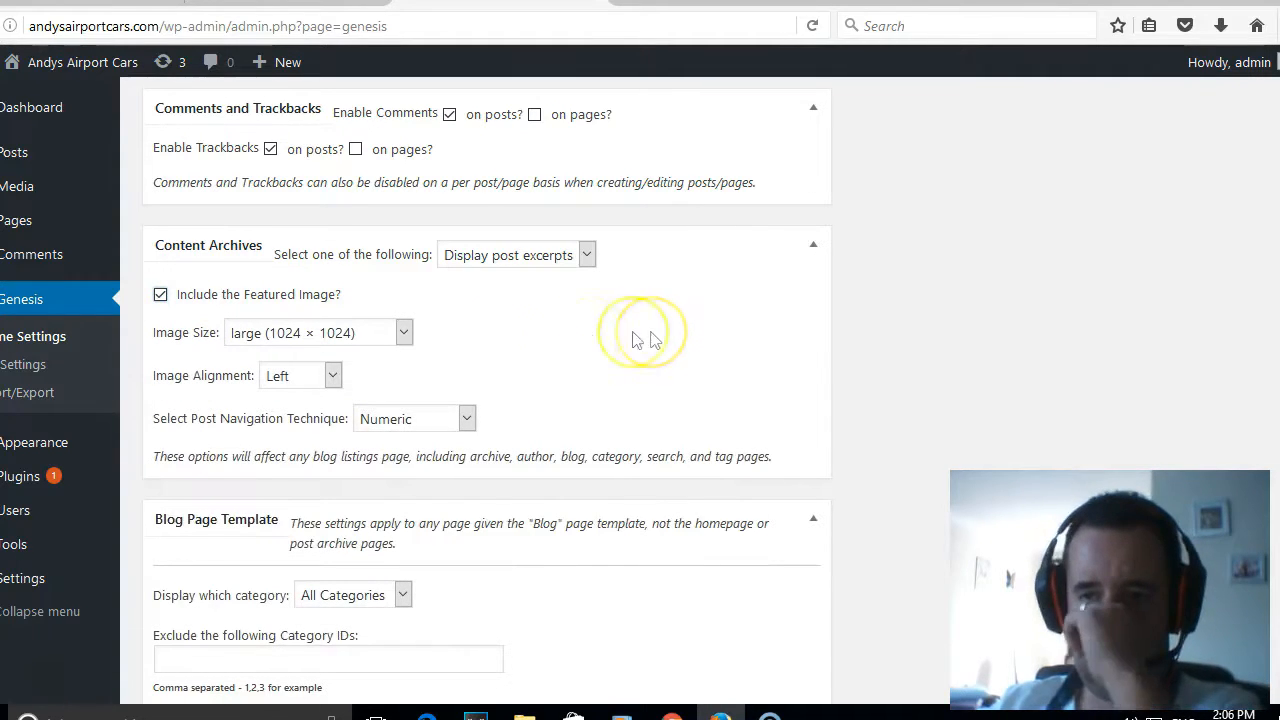
click(376, 342)
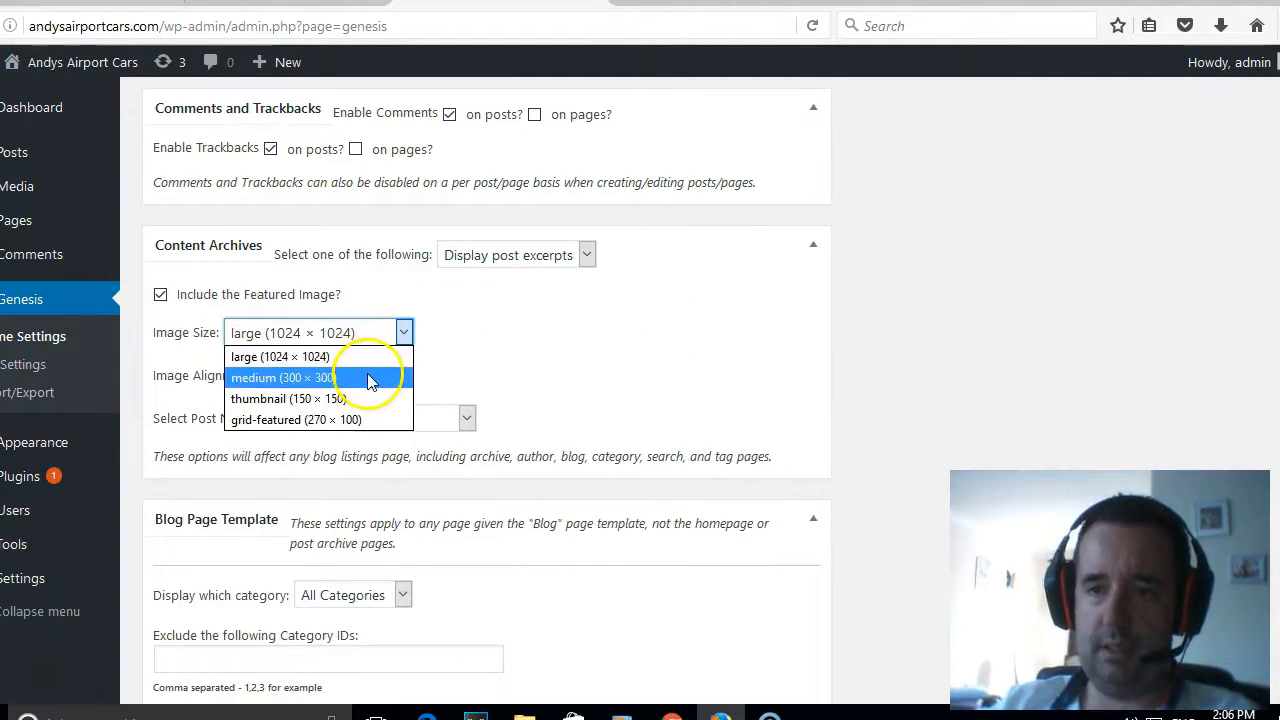
click(368, 375)
click(305, 376)
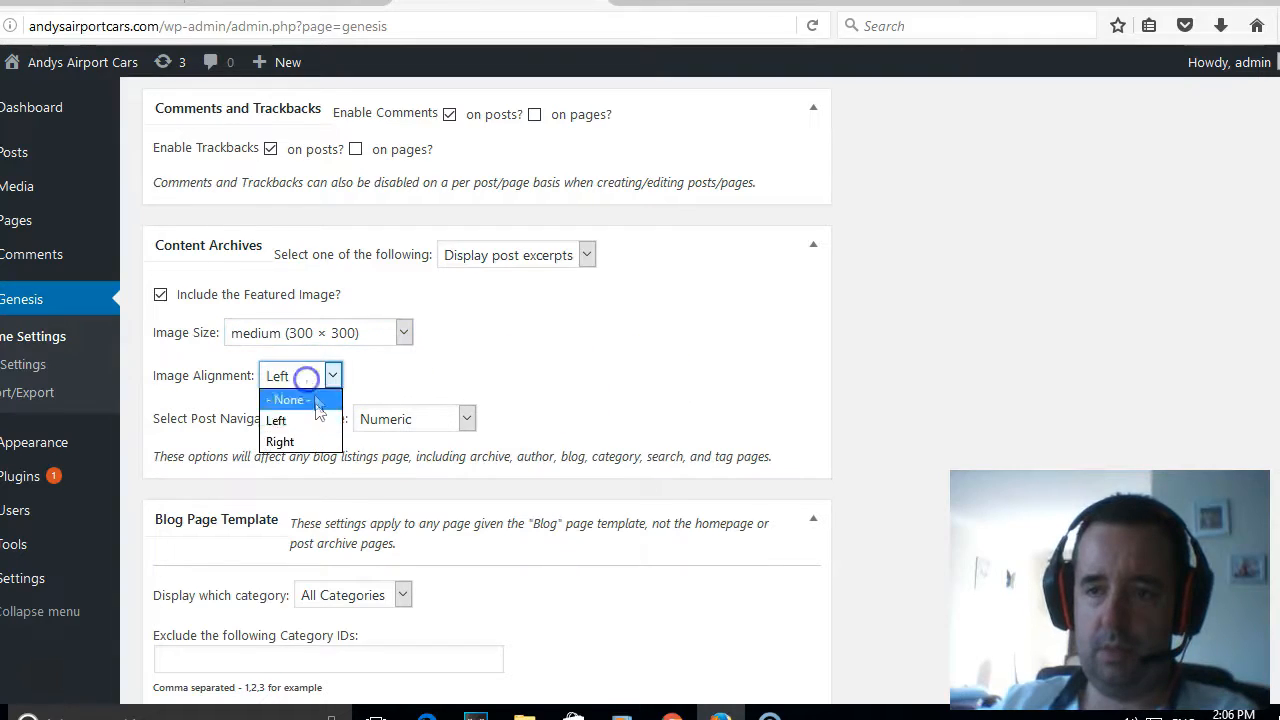
click(319, 442)
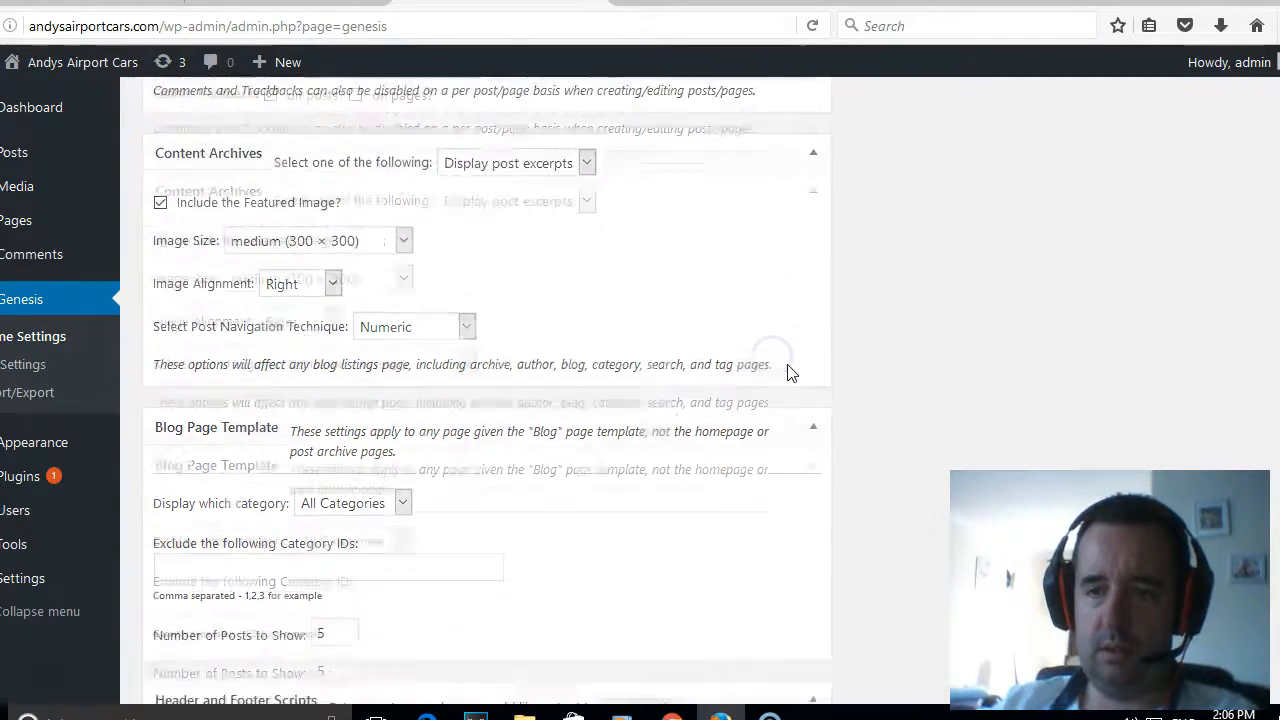
- Save the Genesis theme settings and view the live home page
scroll(789, 370, down, 5)
scroll(789, 373, up, 15)
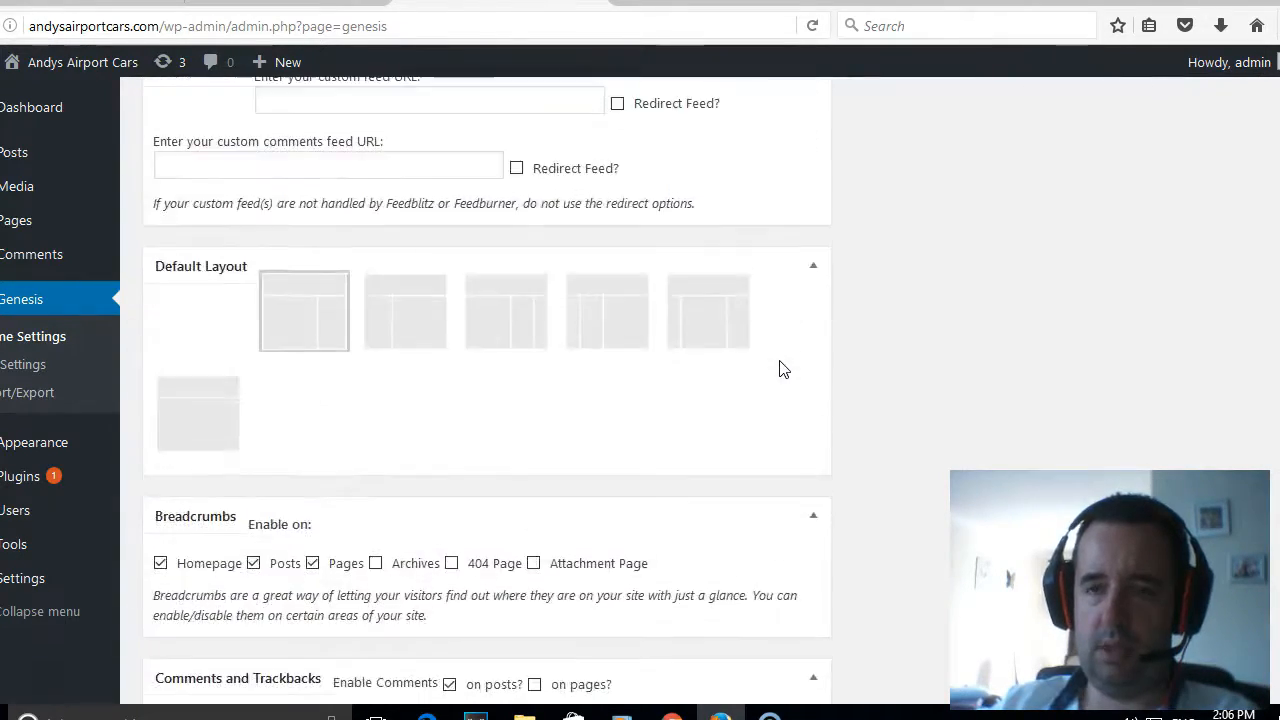
click(678, 184)
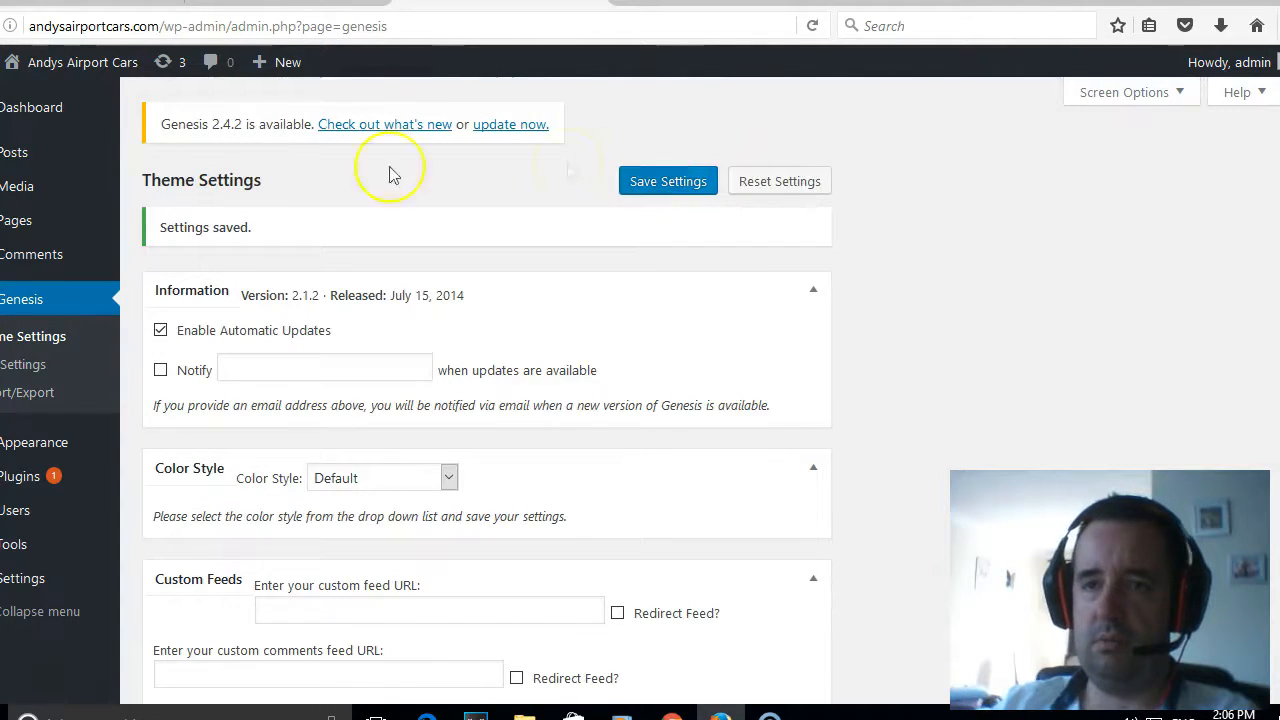
mouse_move(57, 75)
click(40, 97)
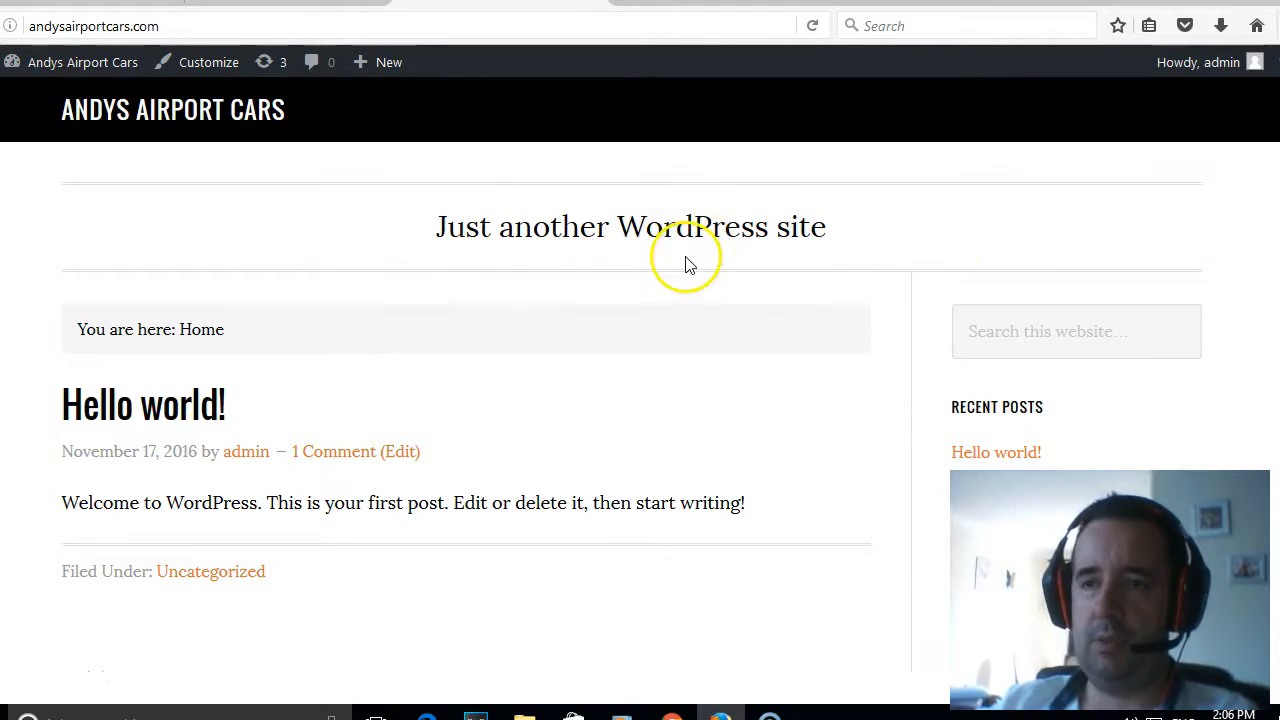
- In the site's widget settings, remove Recent Posts, Recent Comments, Archives and Categories from the Primary Sidebar, keeping only Search
mouse_move(57, 62)
click(55, 86)
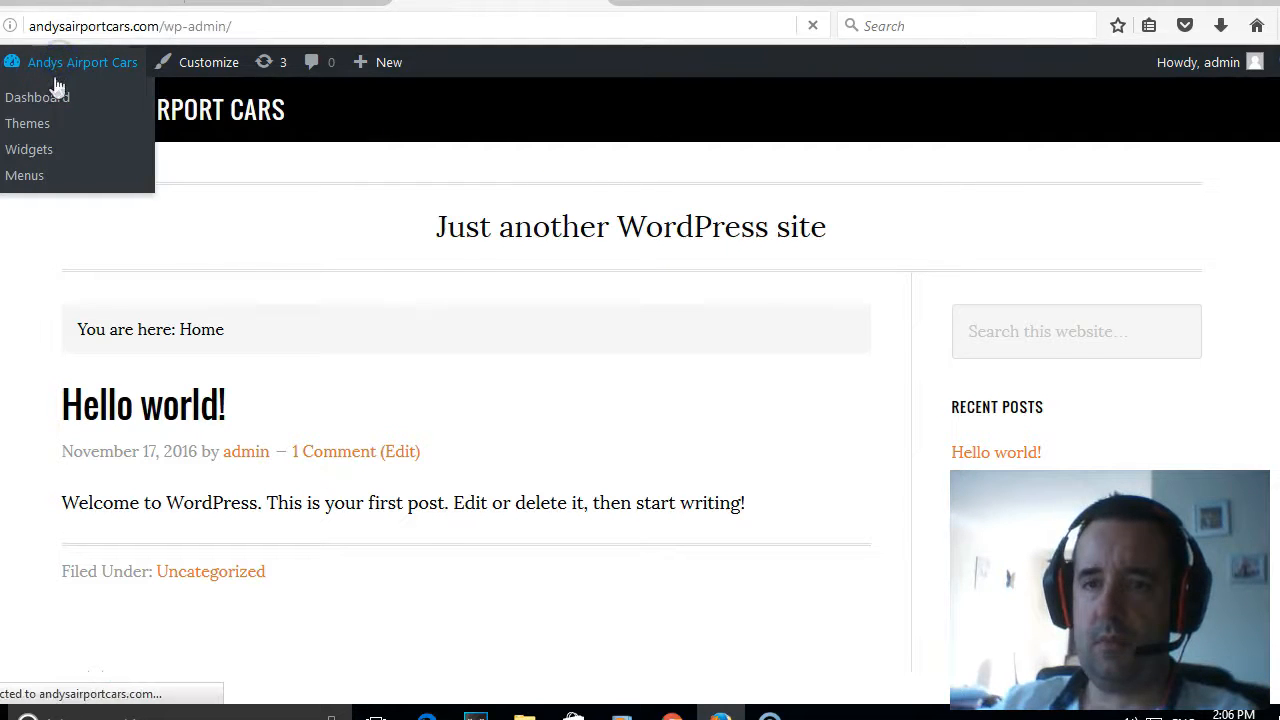
mouse_move(62, 420)
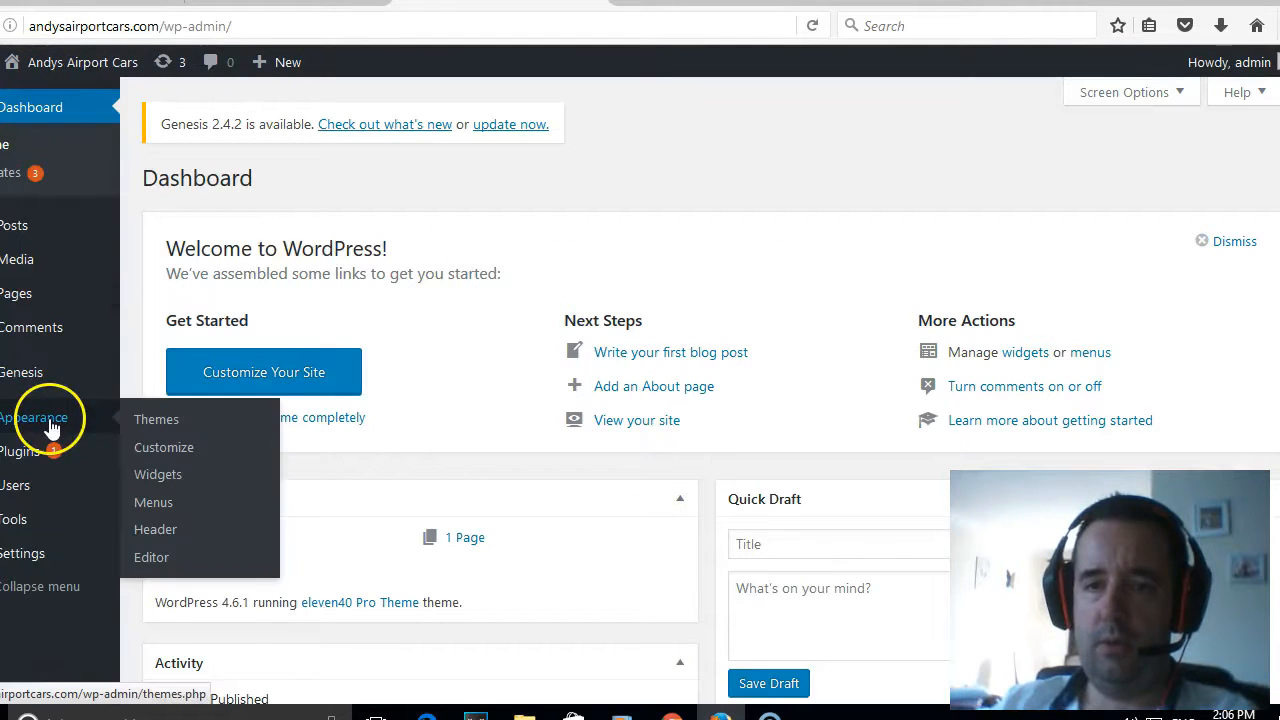
click(180, 487)
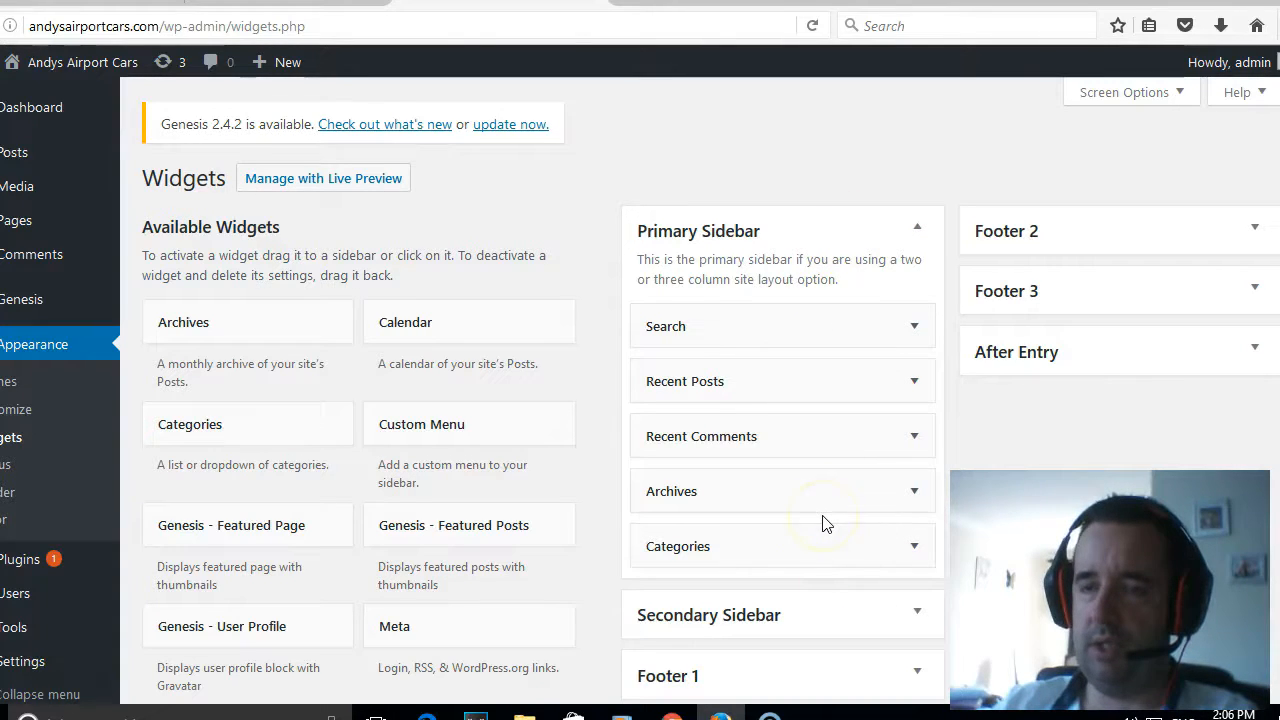
click(778, 332)
drag(771, 380, 400, 392)
drag(849, 386, 455, 395)
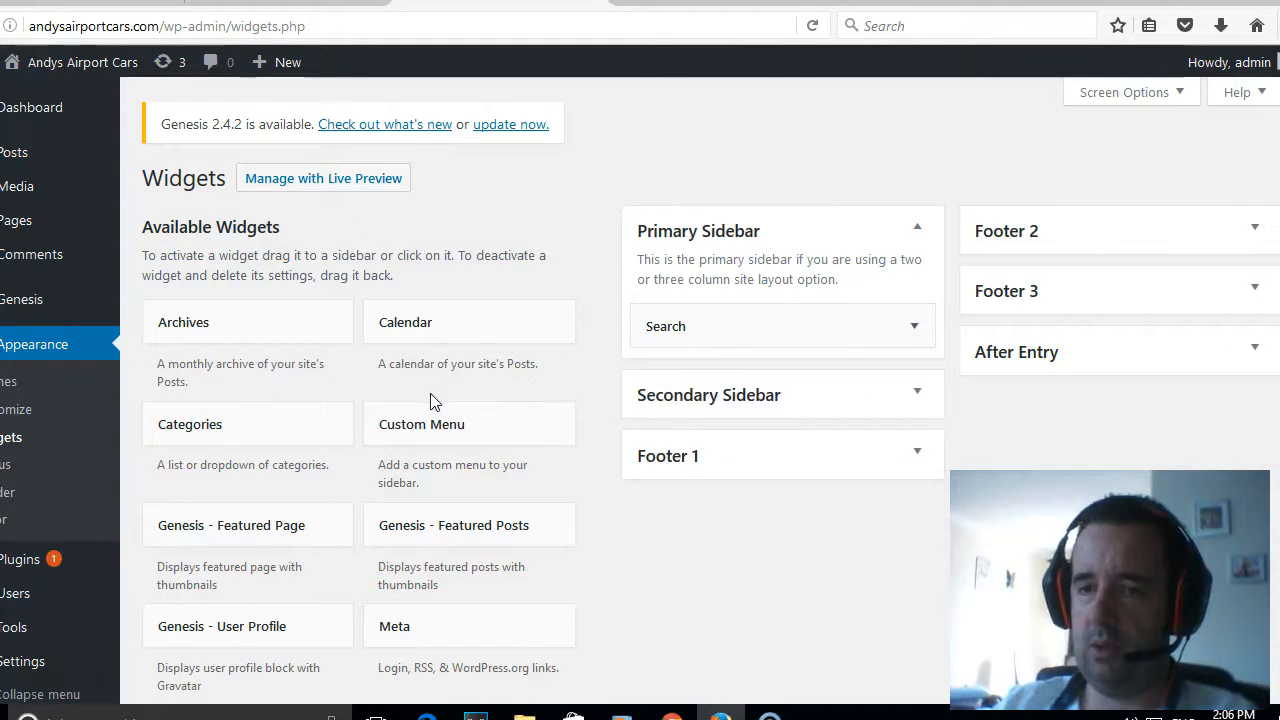
- Add the Pages widget to the Primary Sidebar below the Search widget
scroll(425, 404, down, 3)
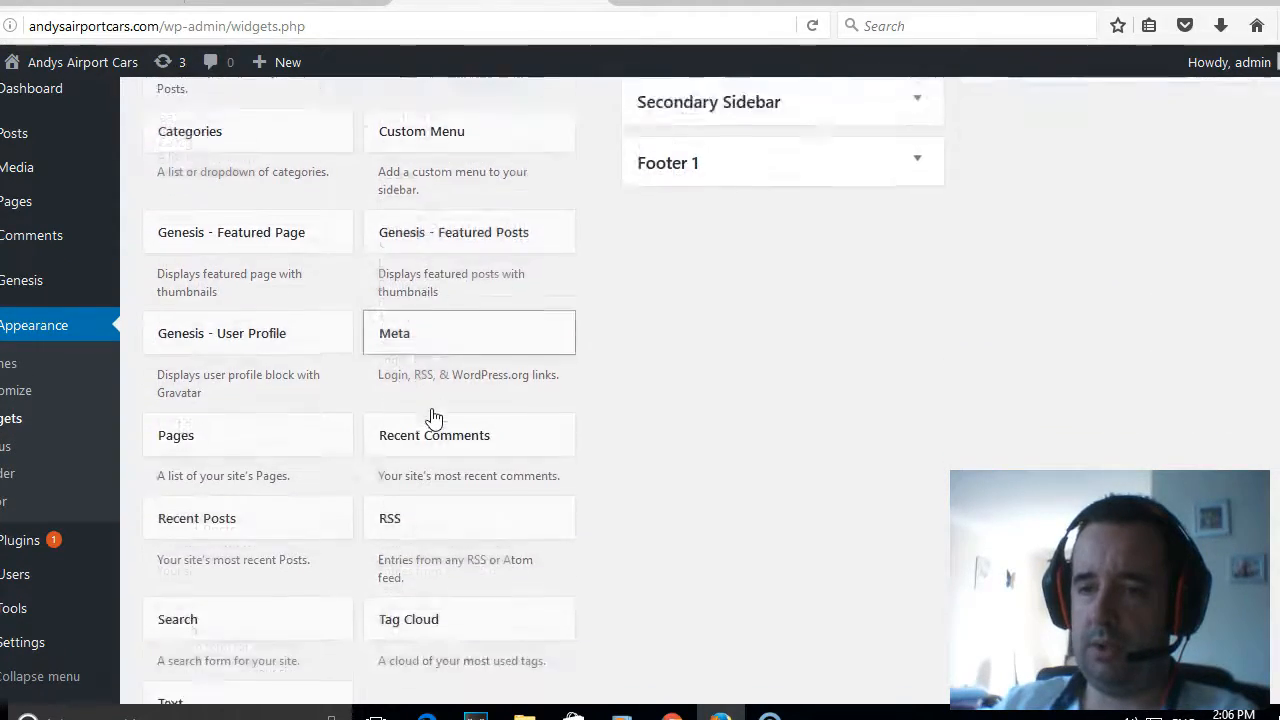
scroll(432, 420, up, 2)
scroll(430, 428, down, 2)
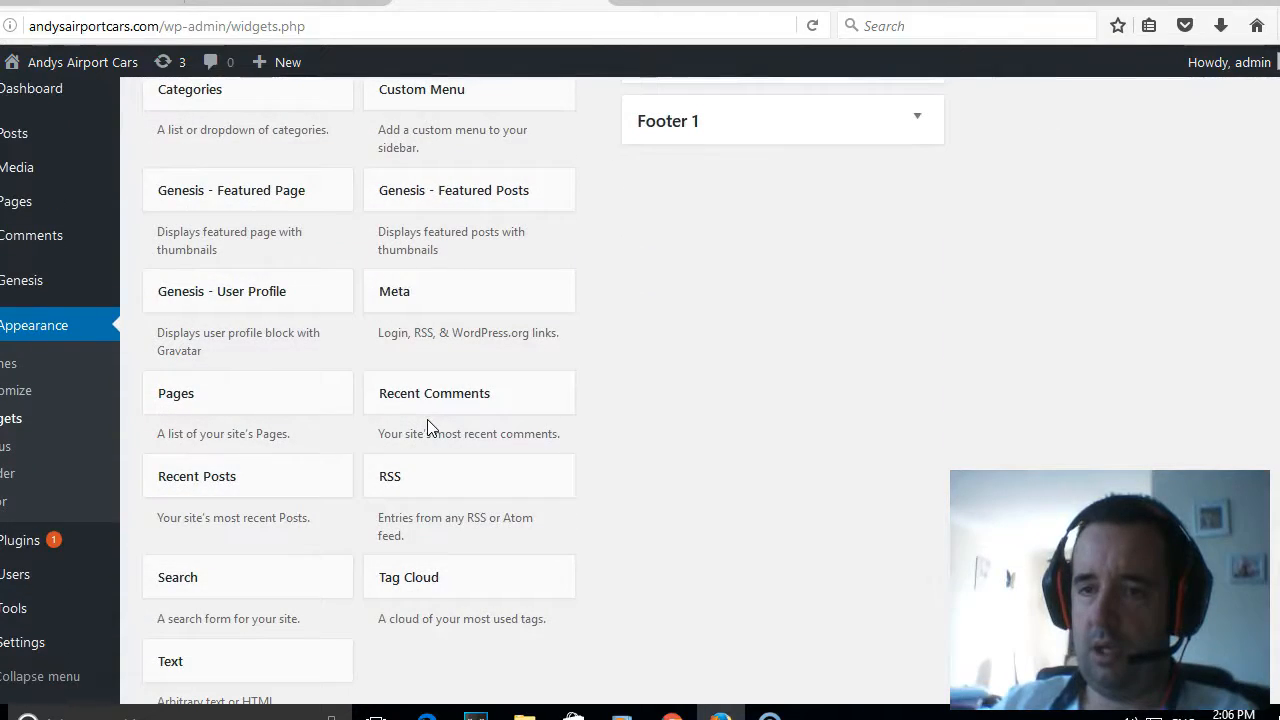
click(251, 494)
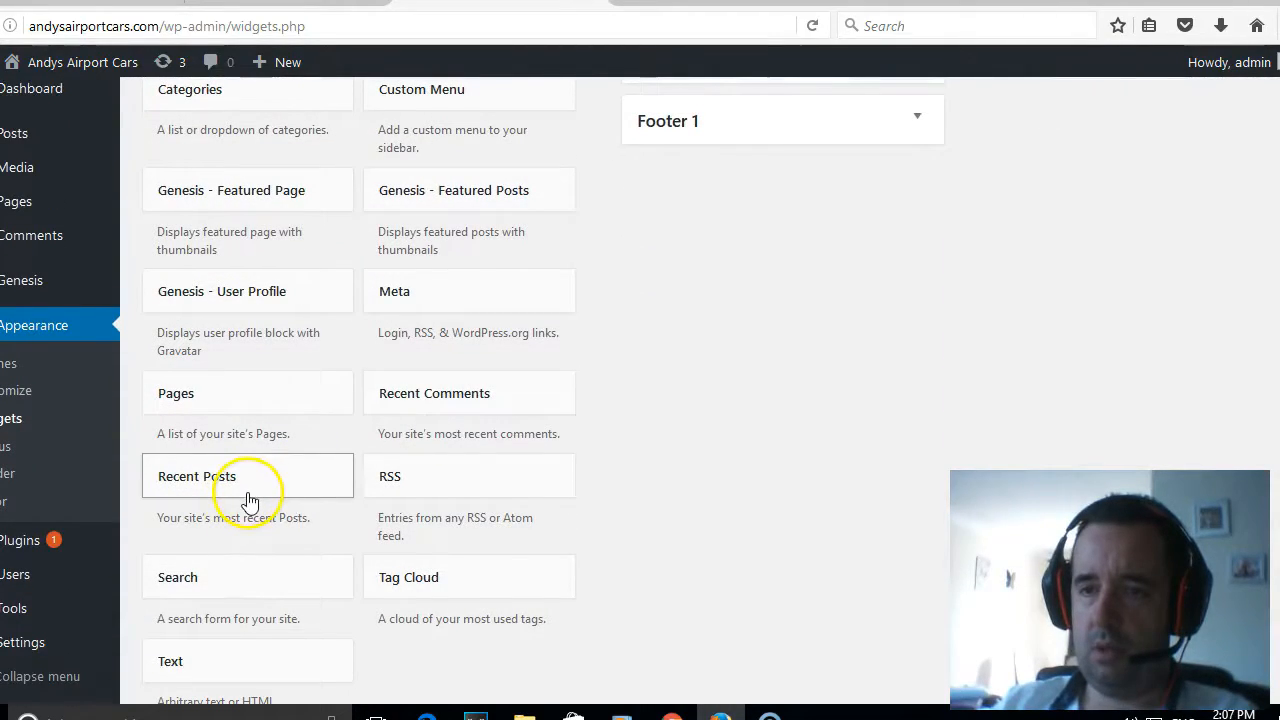
scroll(470, 482, up, 2)
scroll(518, 478, down, 1)
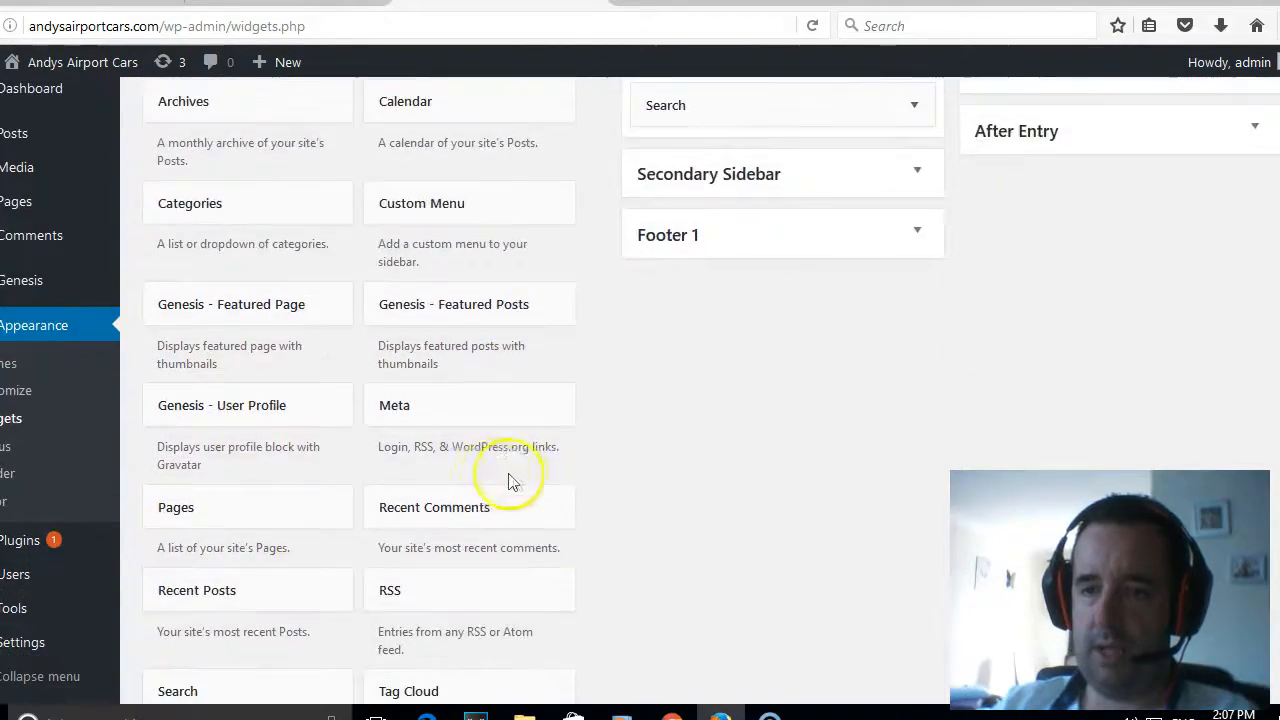
click(295, 500)
drag(295, 500, 800, 190)
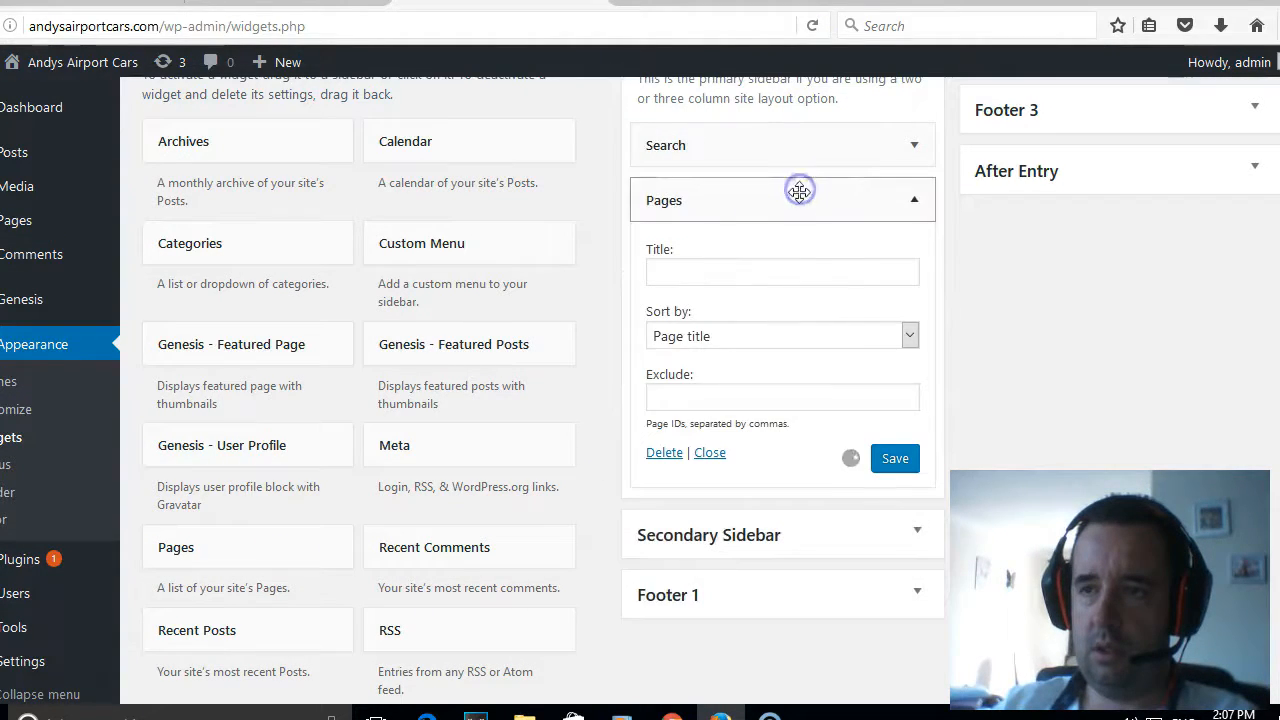
- Title the Pages widget "Site Navigation" and save it
click(820, 271)
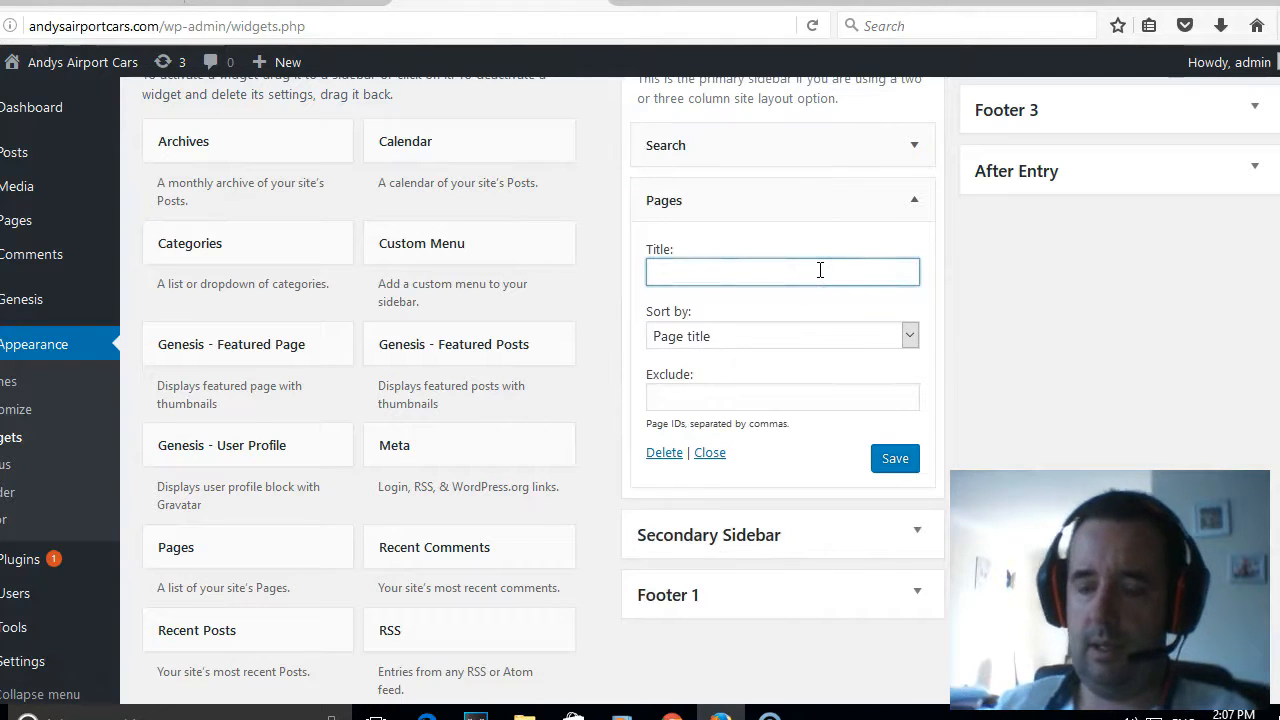
text(SS)
key(BackSpace)
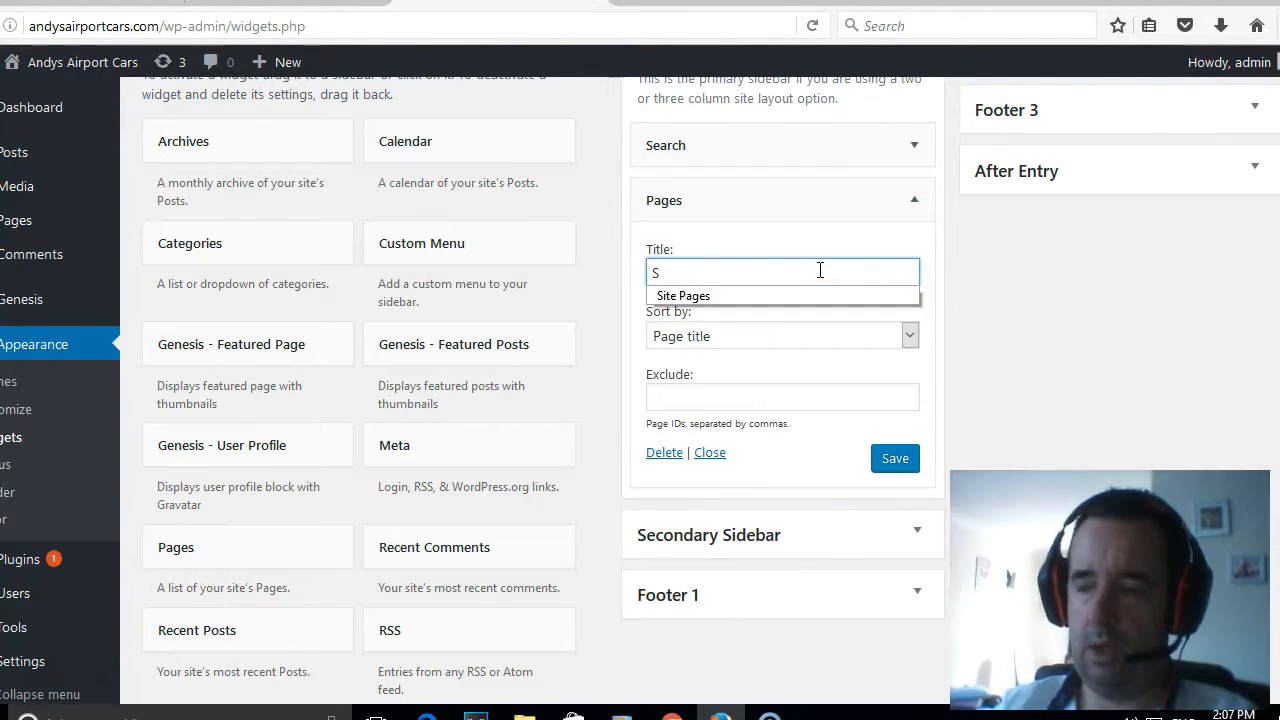
text(ite Navigation)
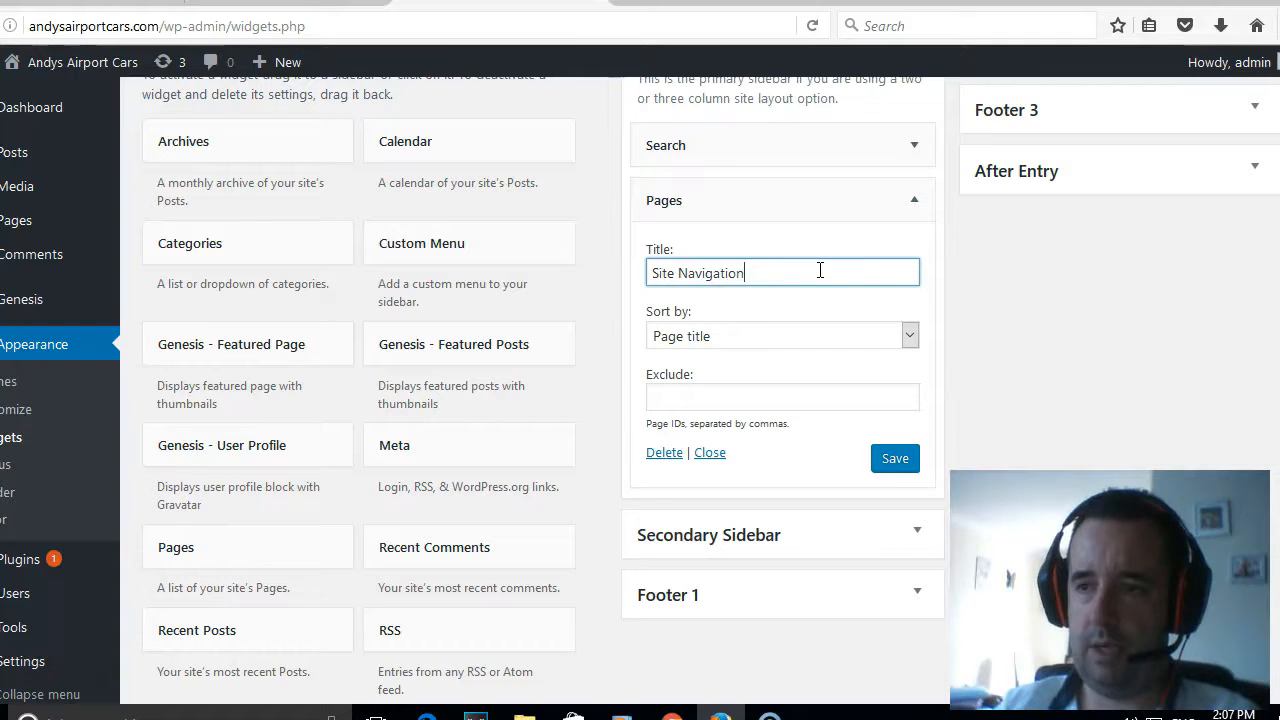
click(895, 462)
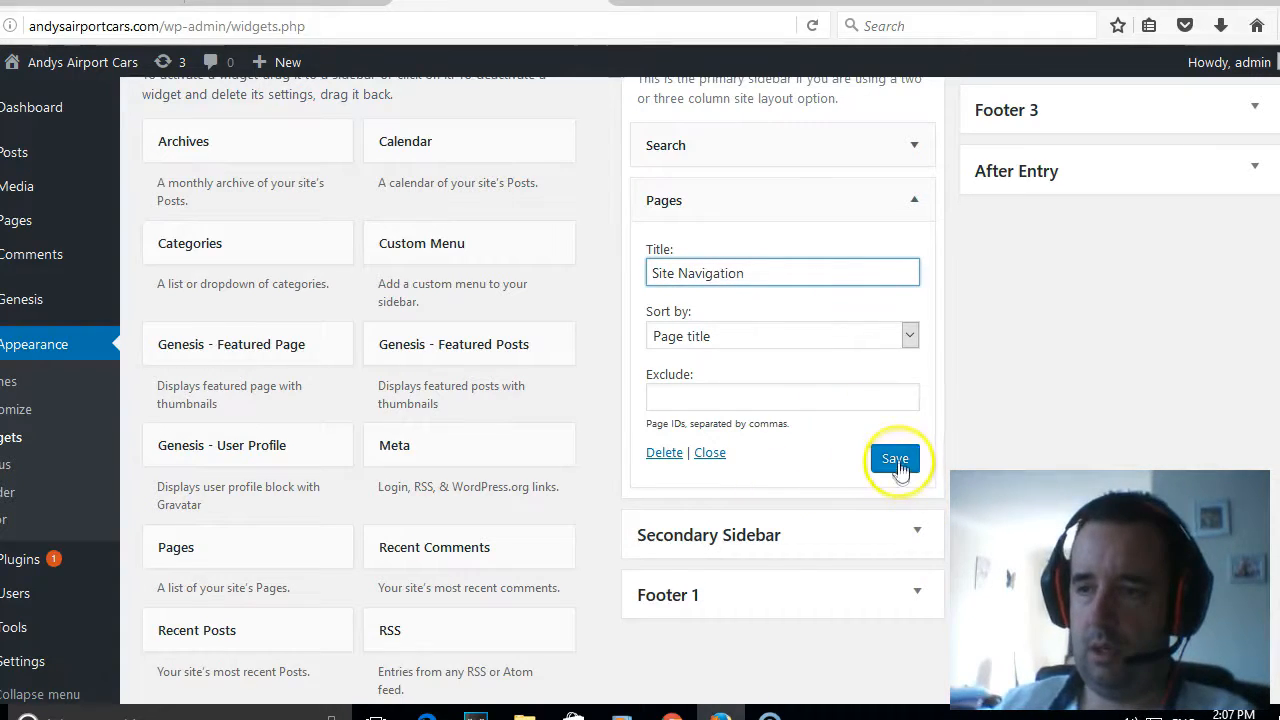
- View the live home page to check the updated sidebar and the footer
scroll(551, 326, up, 3)
mouse_move(63, 60)
click(40, 97)
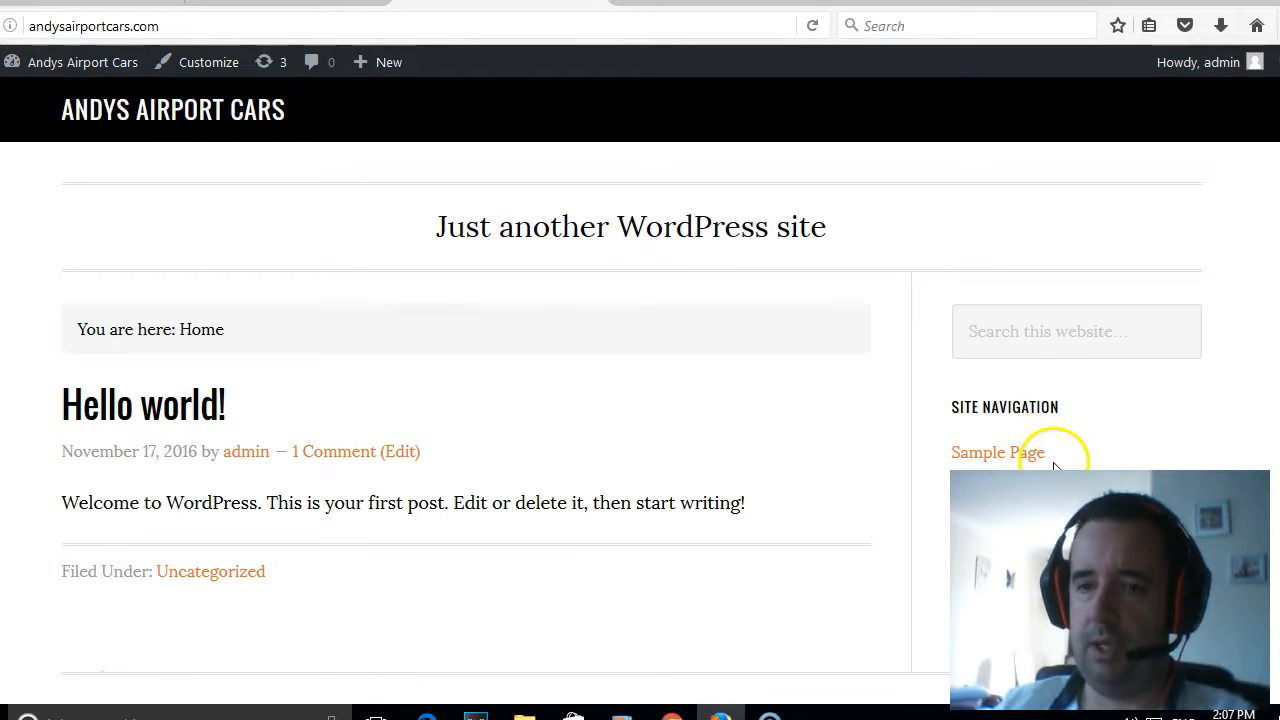
scroll(1062, 432, down, 2)
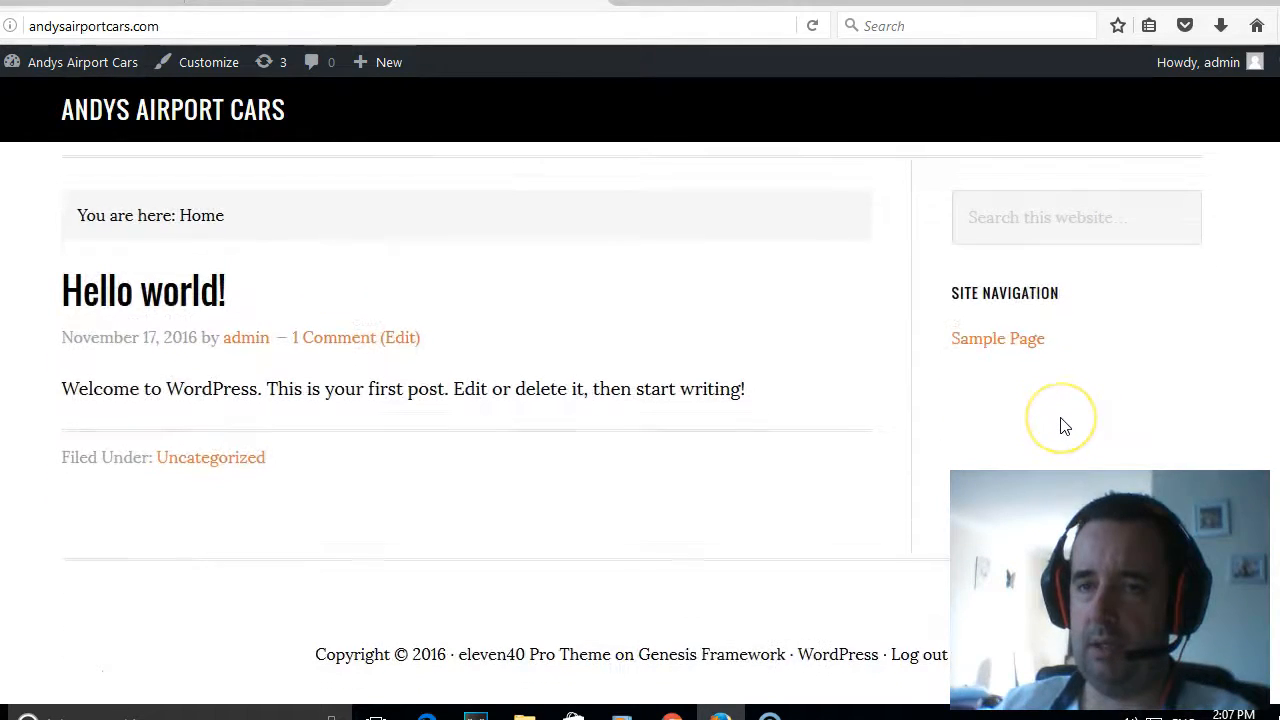
scroll(1065, 427, up, 2)
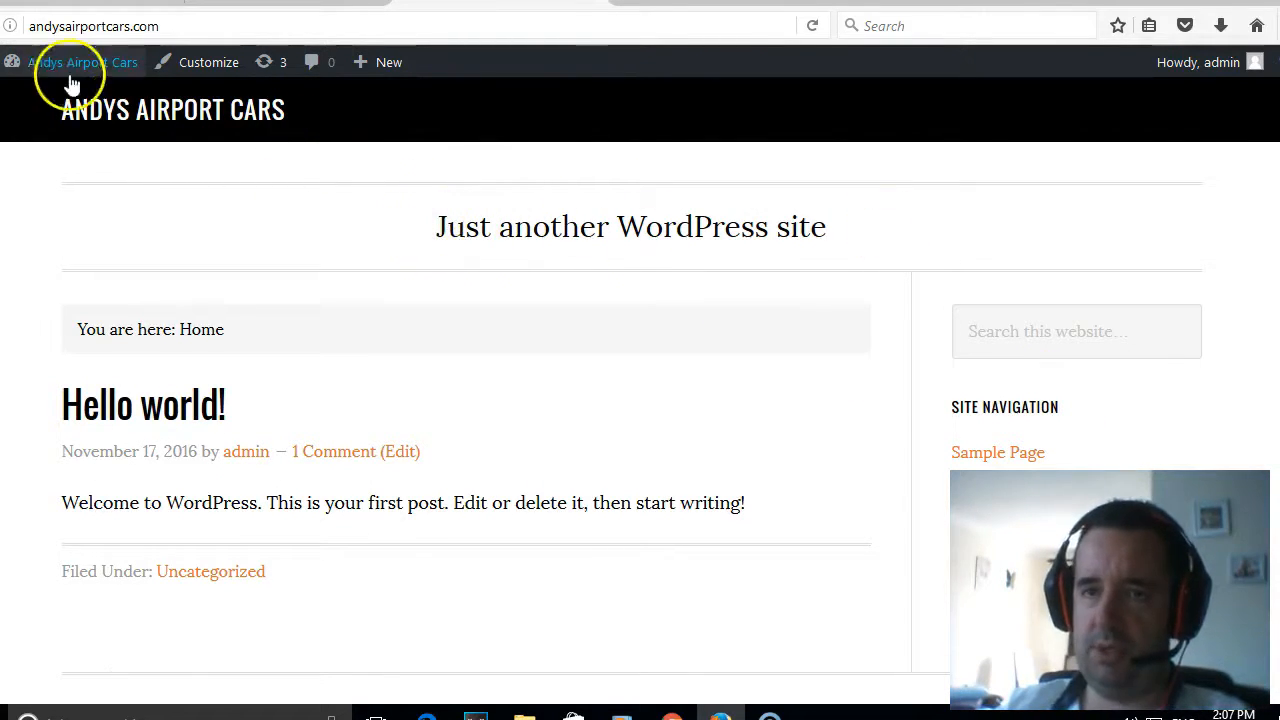
- Open the theme customizer's site identity settings, clear the site tagline, and save and publish the change
mouse_move(70, 67)
click(45, 100)
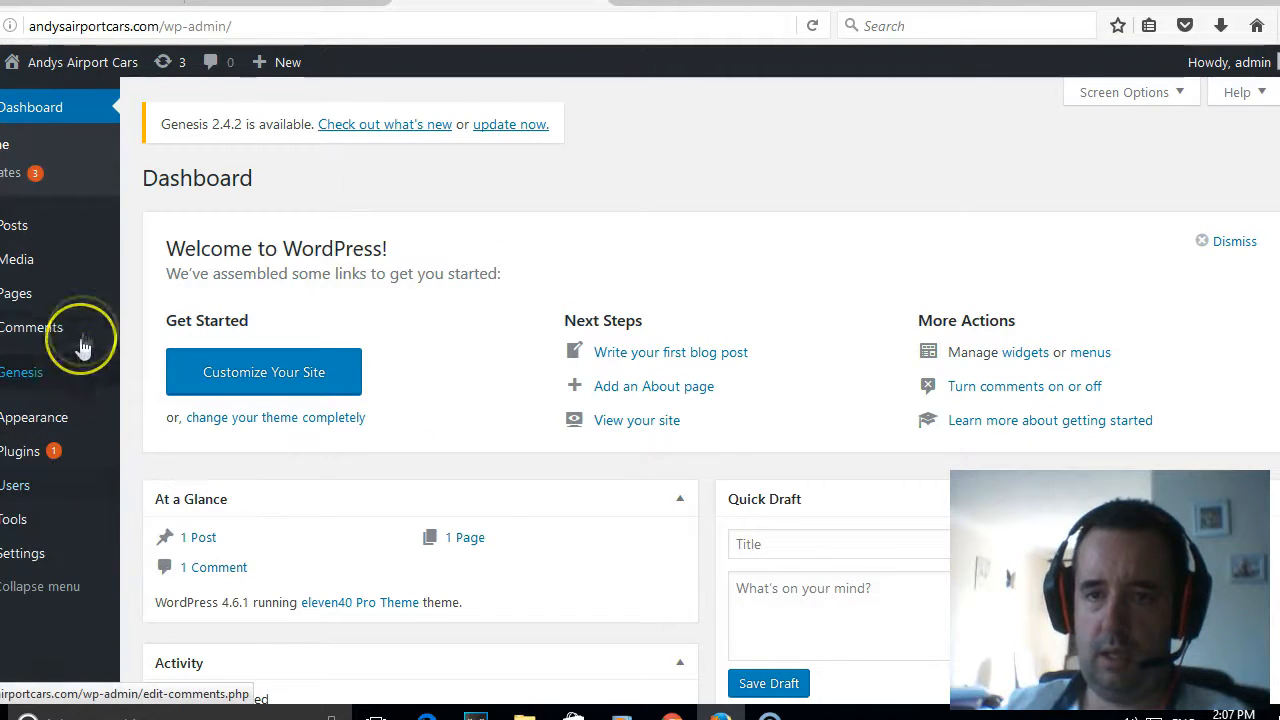
mouse_move(91, 417)
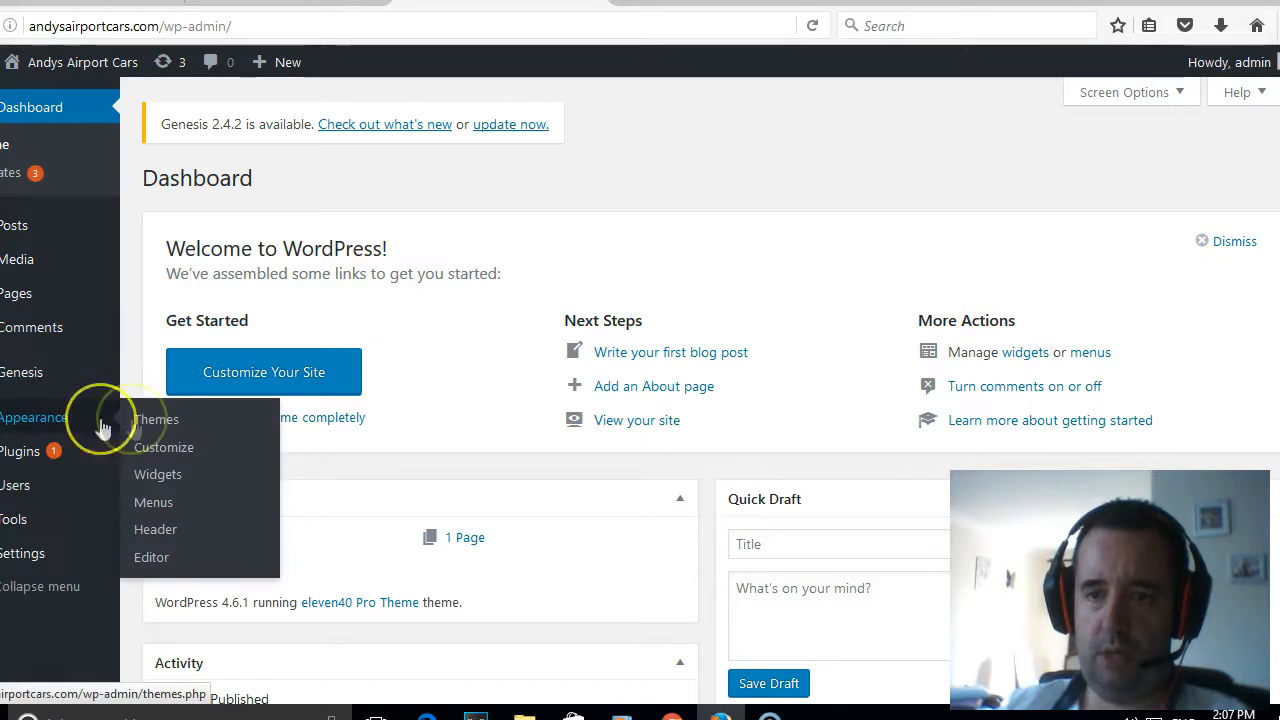
click(170, 451)
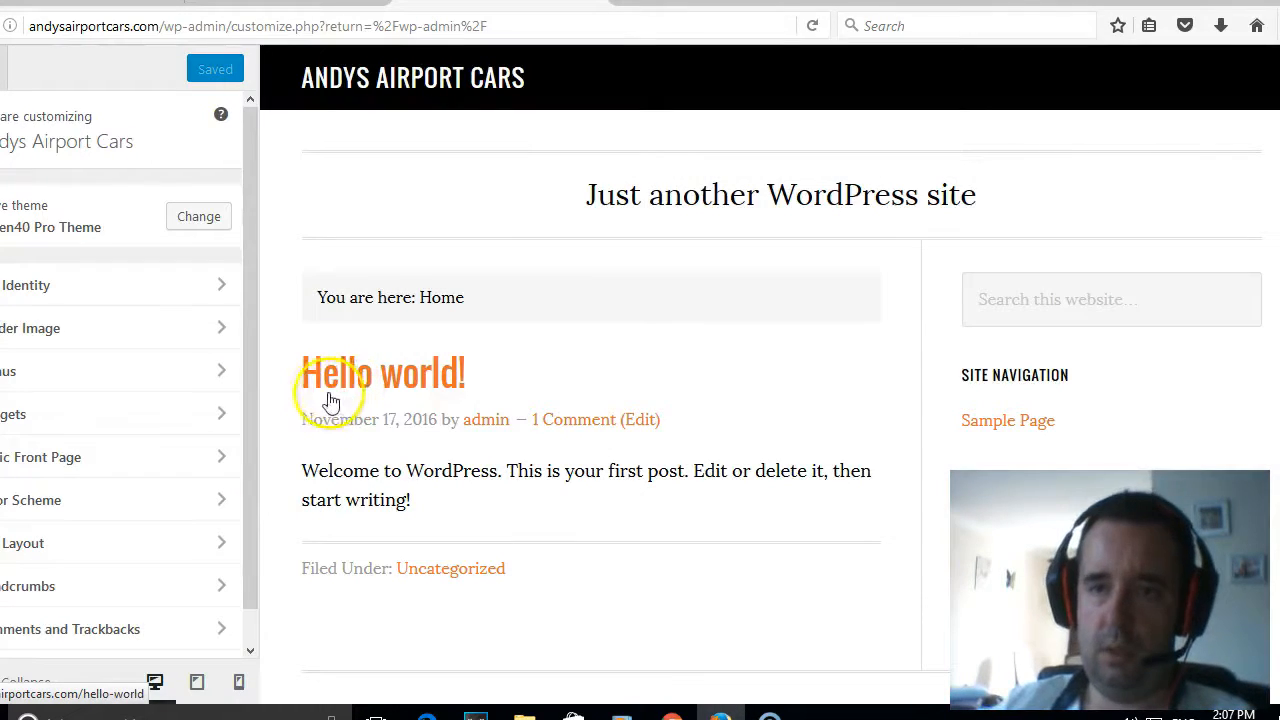
click(170, 283)
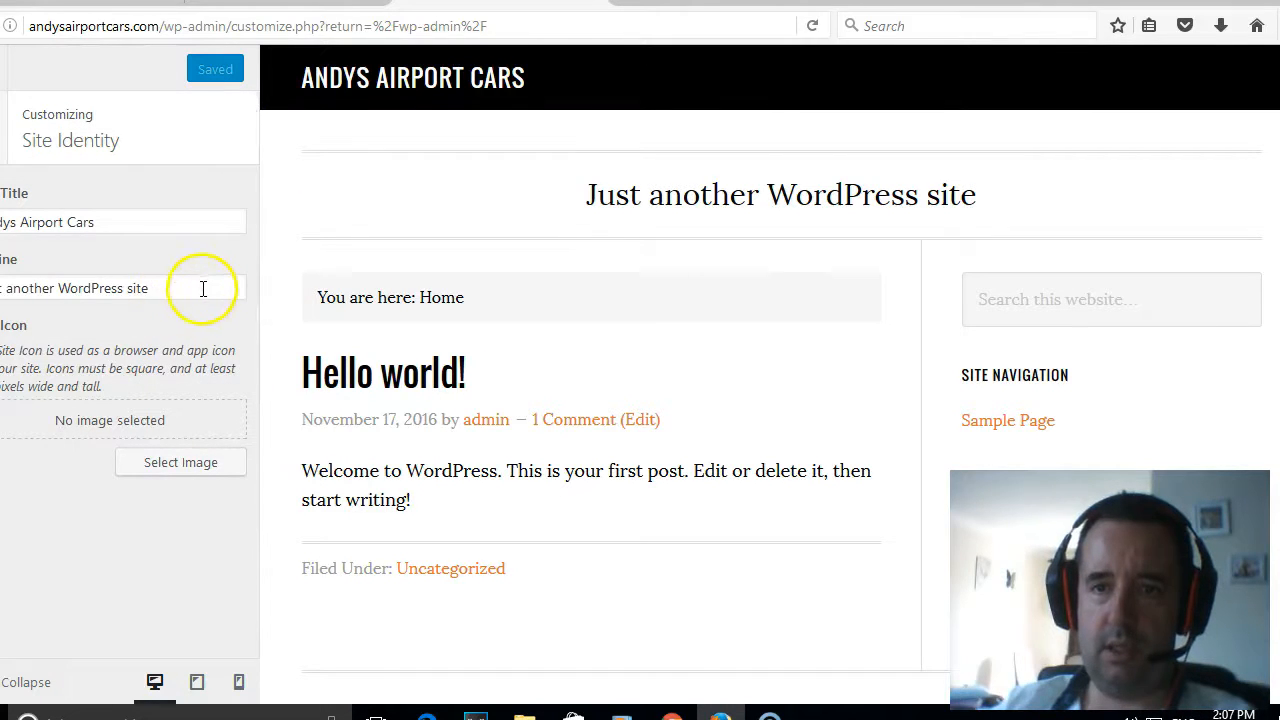
drag(203, 288, 0, 284)
key(BackSpace)
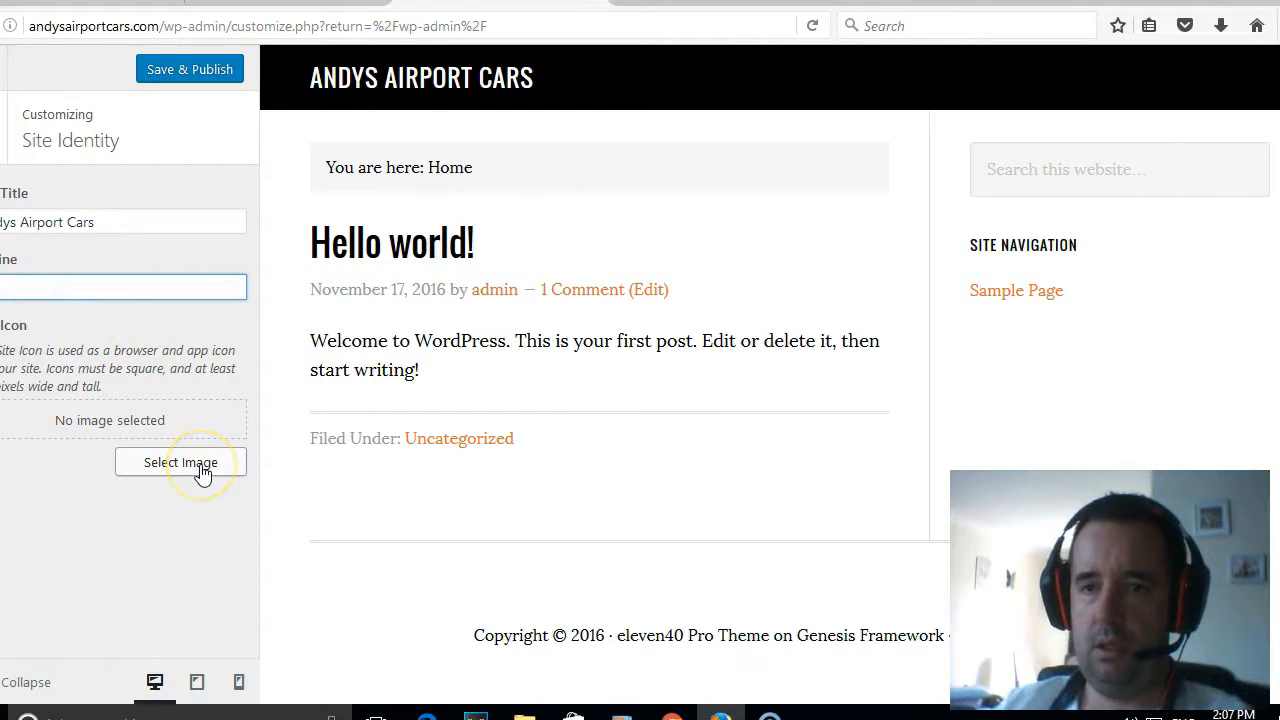
click(197, 72)
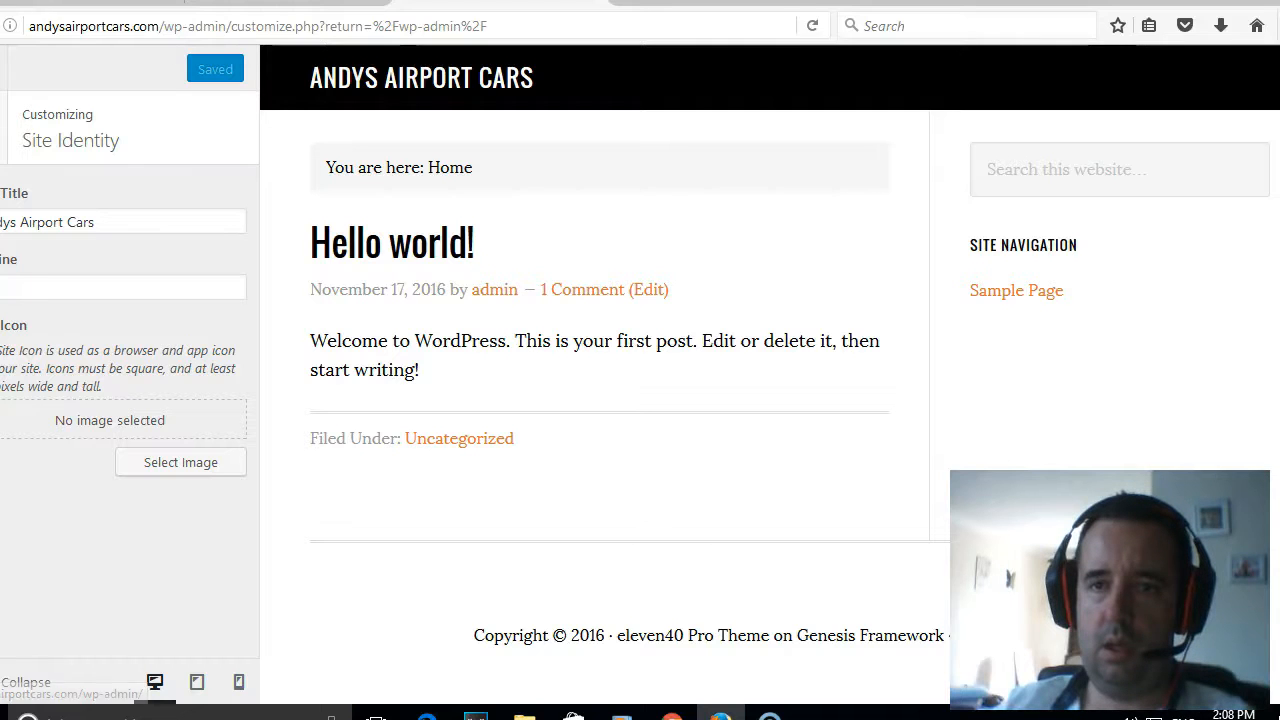
- Look over the remaining customizer sections and return to the dashboard
click(2, 128)
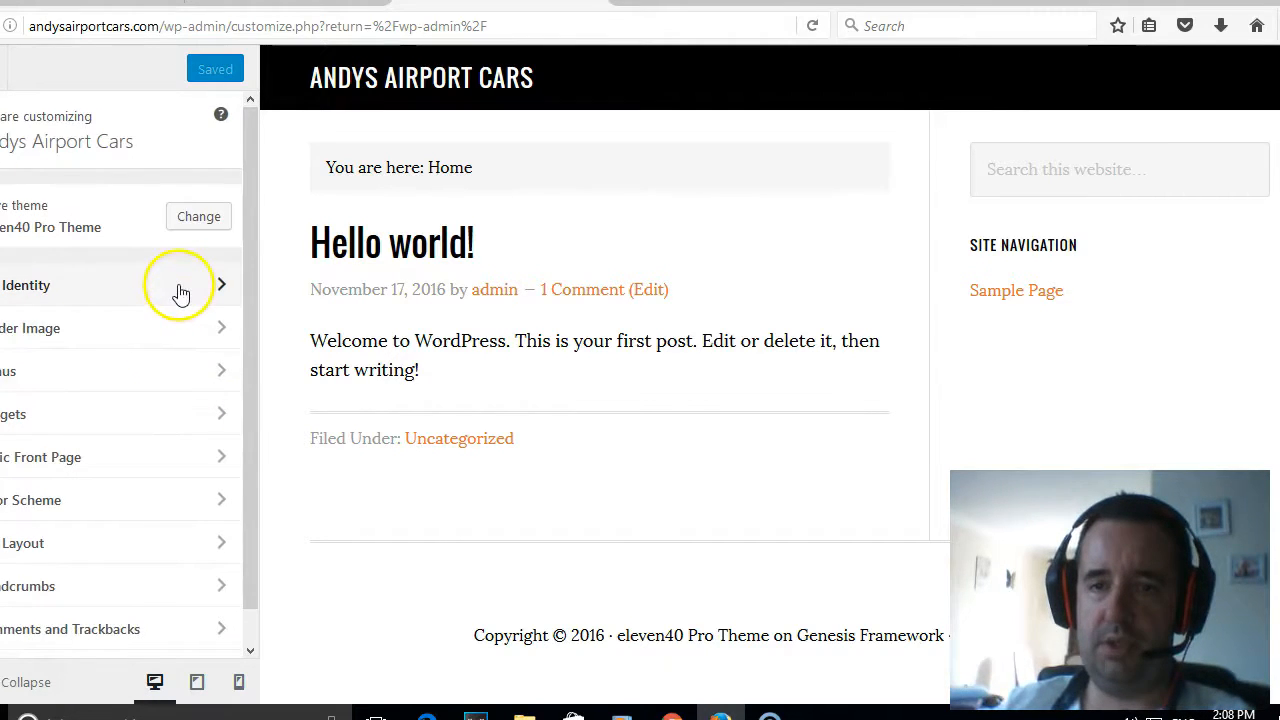
scroll(181, 316, down, 1)
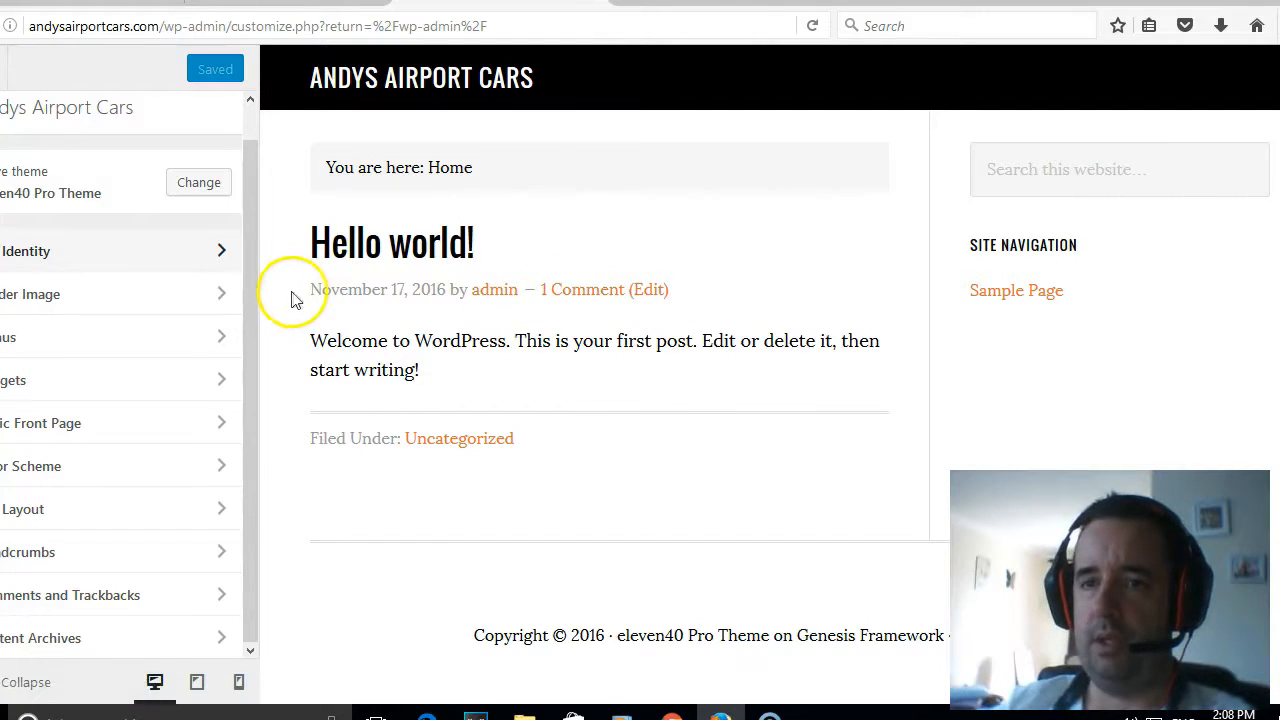
drag(249, 318, 250, 284)
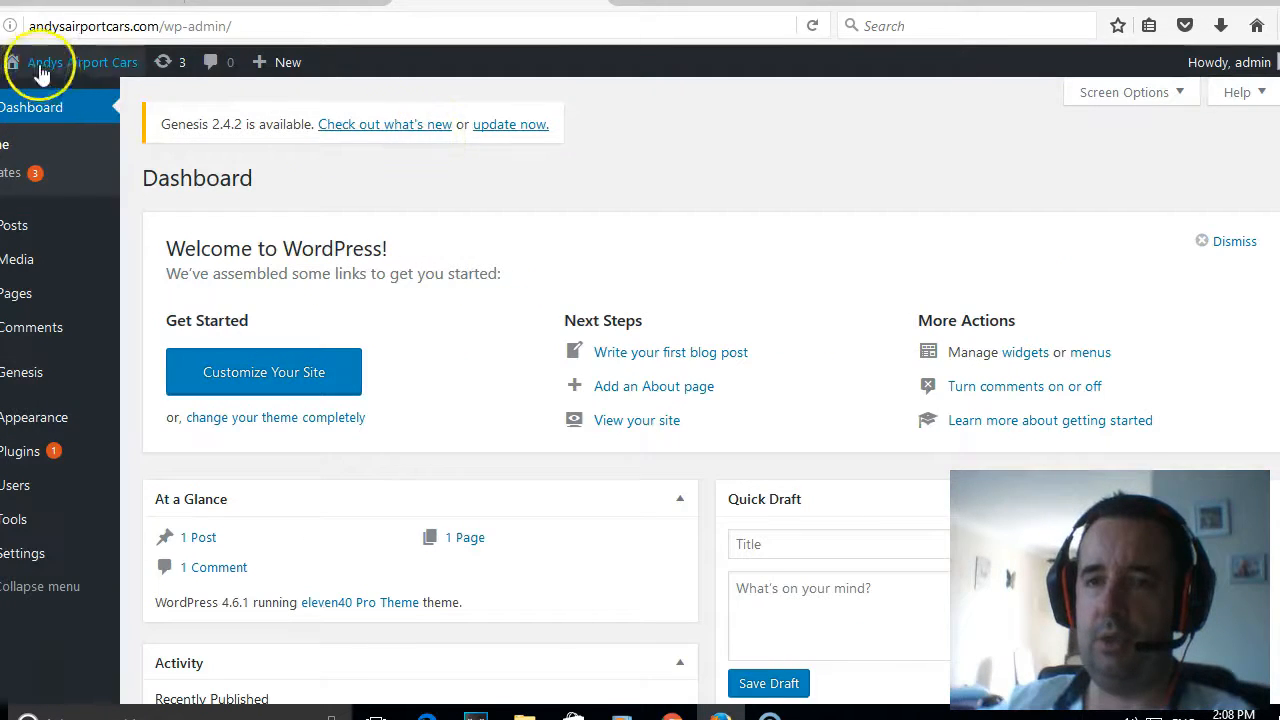
- View the live home page, and briefly look at the Going Green Pro theme page on StudioPress
mouse_move(48, 72)
click(37, 90)
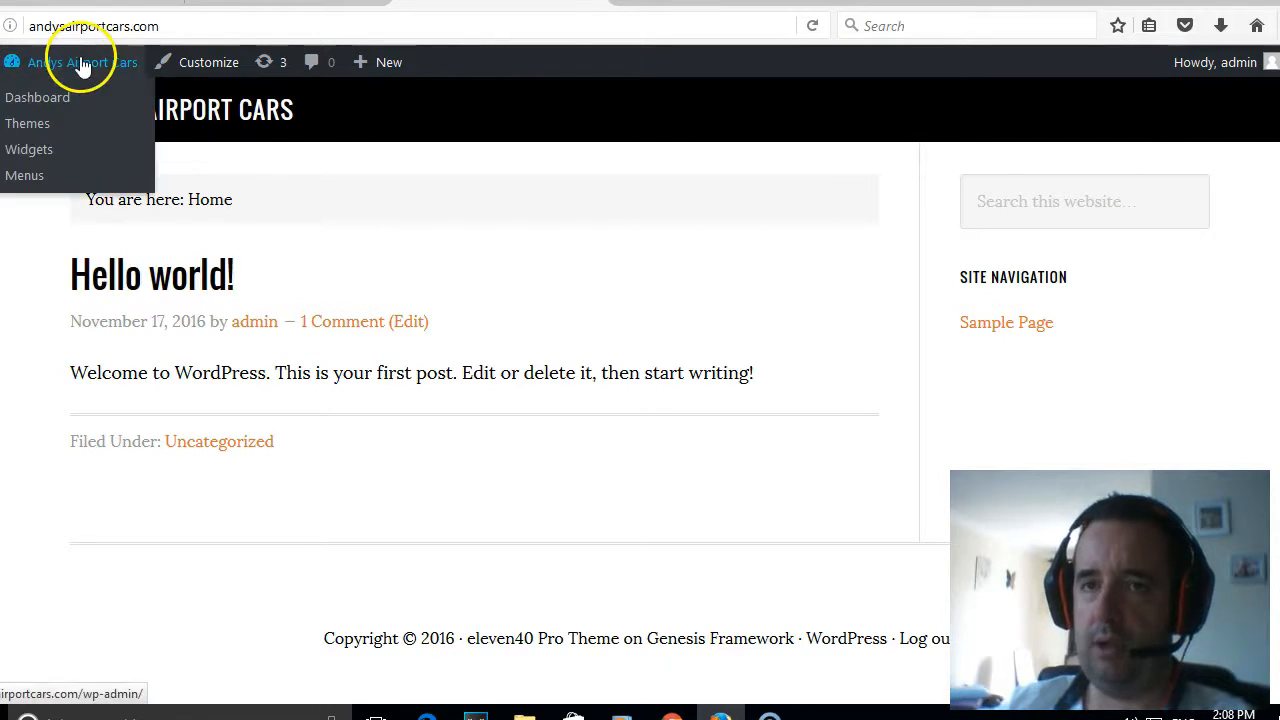
click(85, 2)
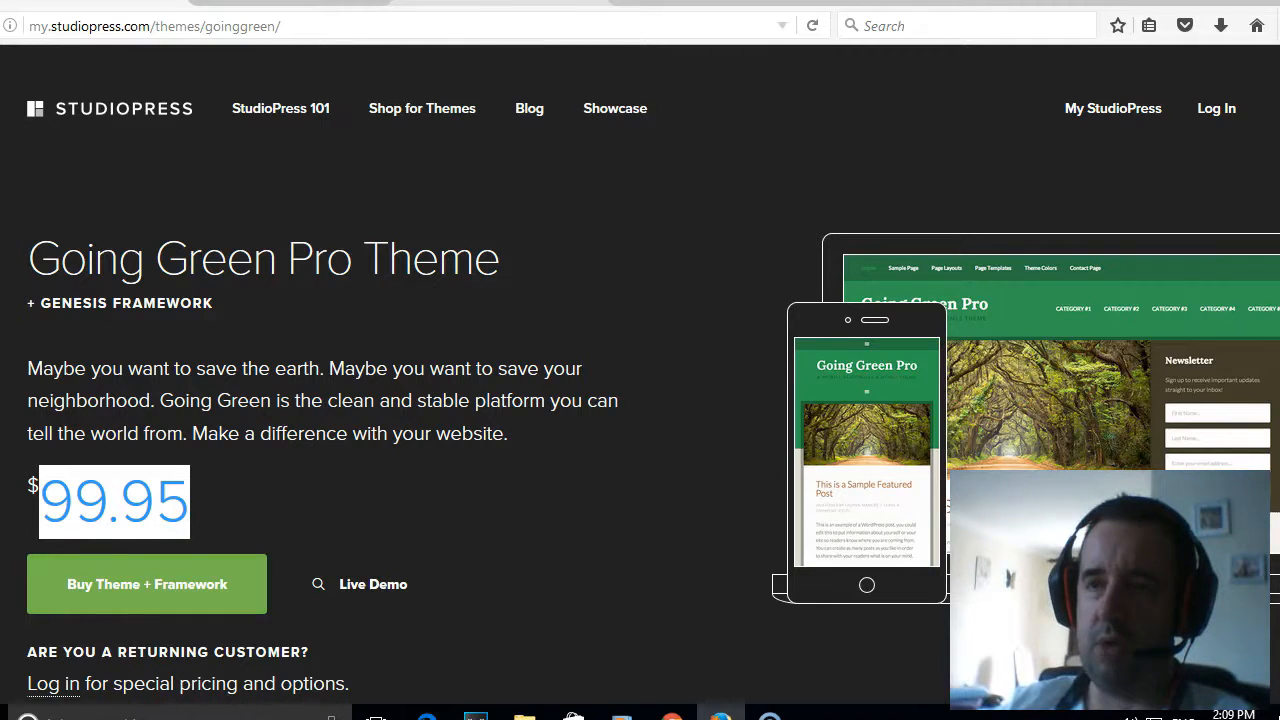
click(500, 2)
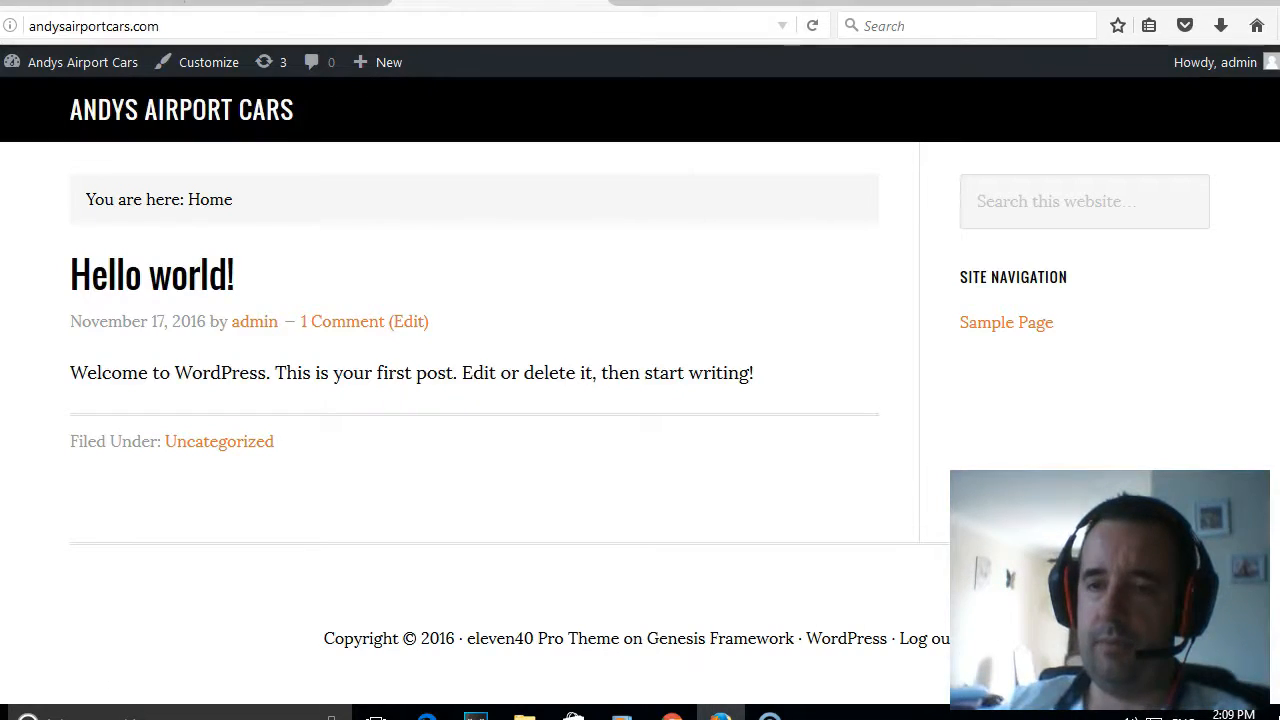